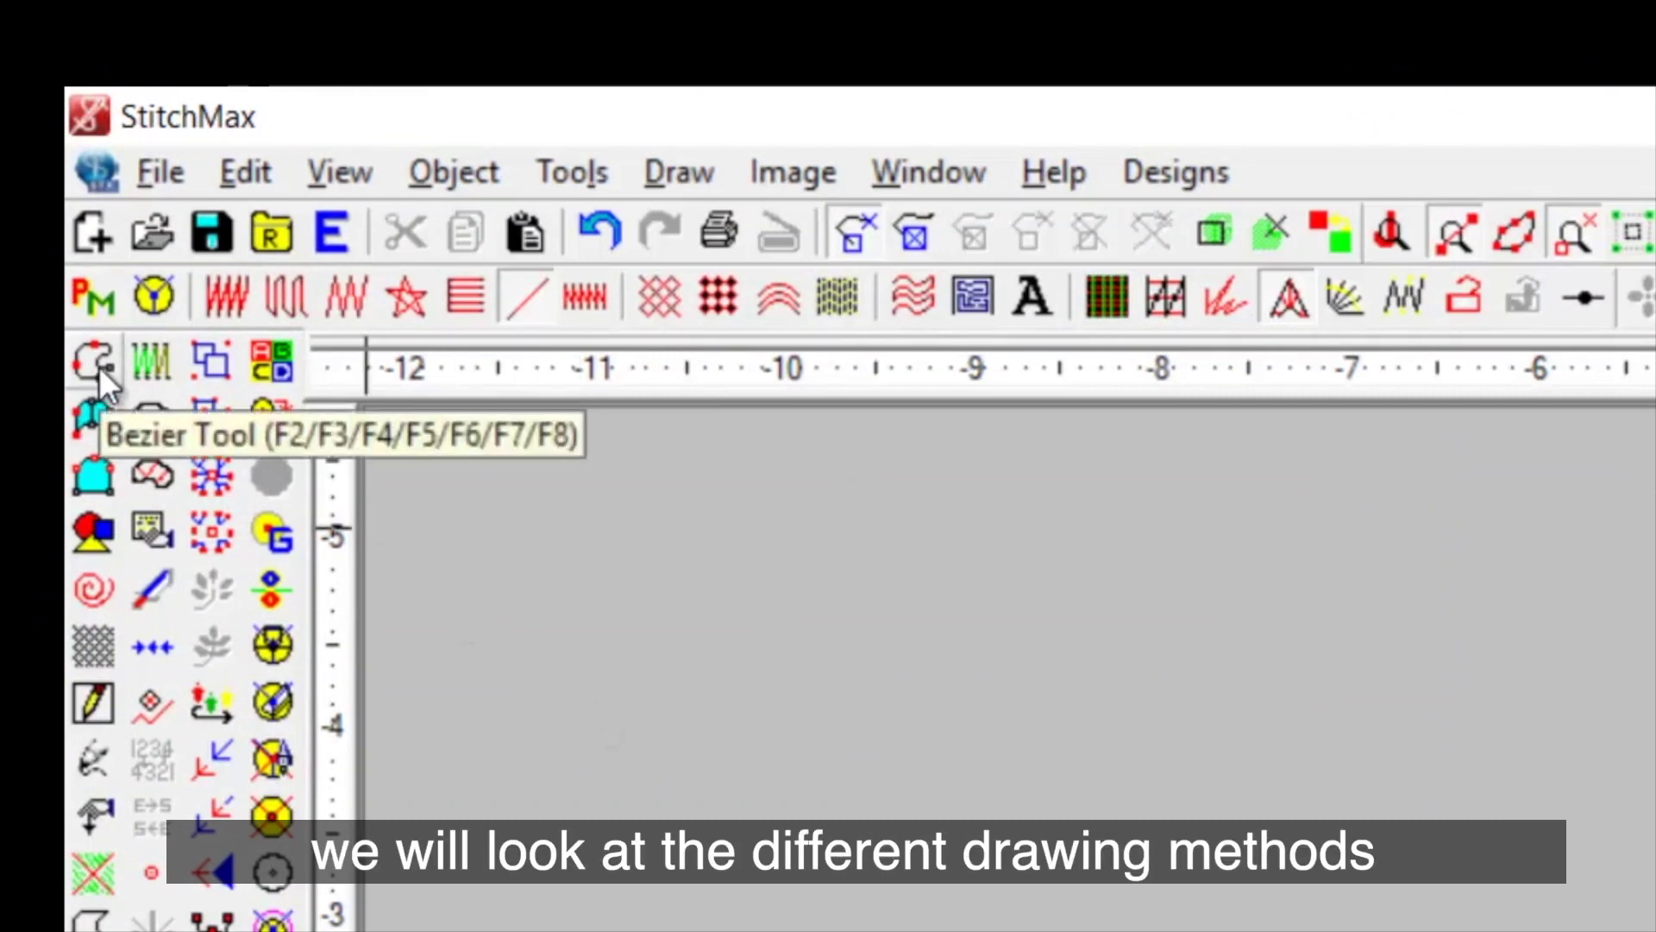
# Step: Draw an open Bezier curve line through six points
pyautogui.click(80, 369)
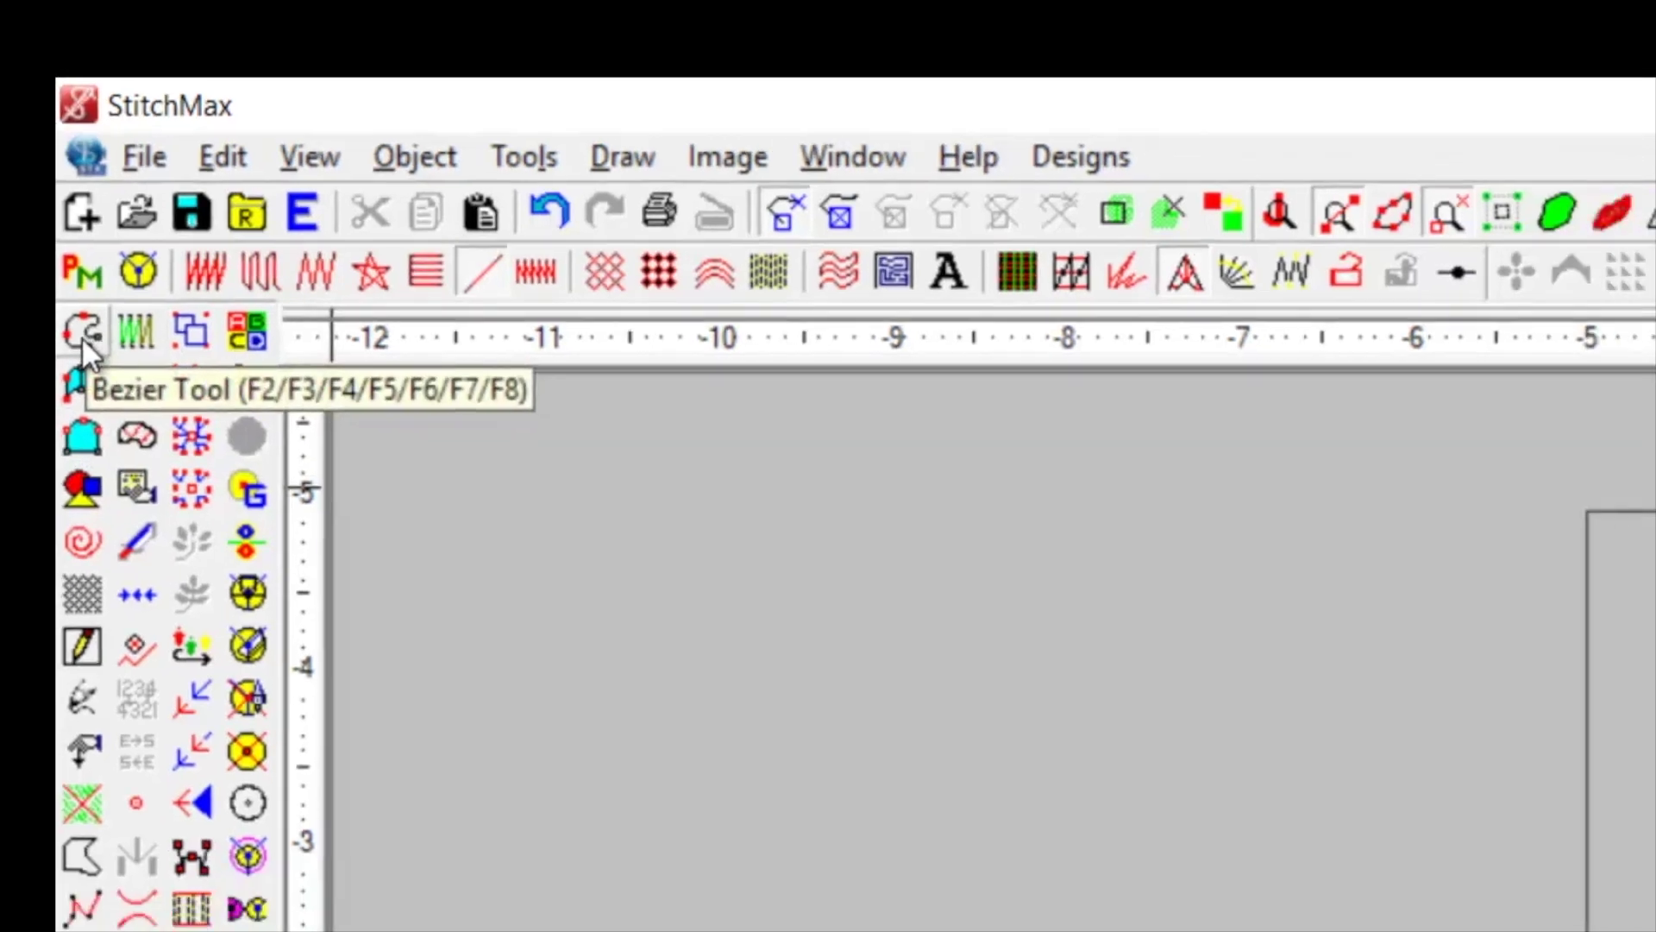
pyautogui.click(95, 362)
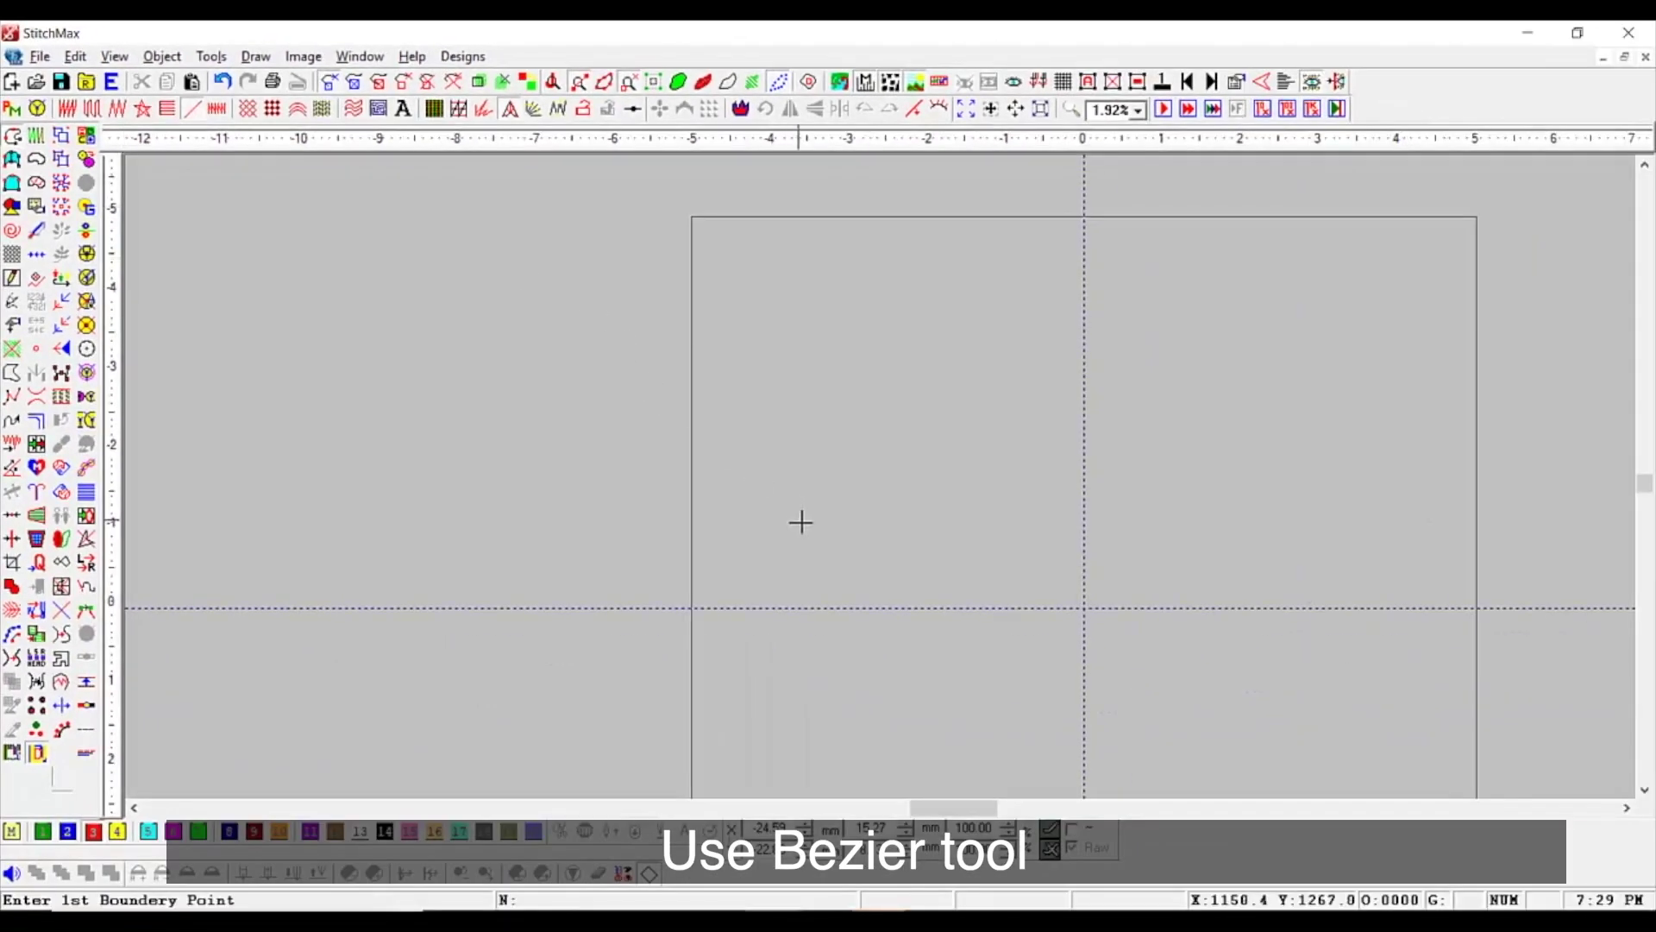
pyautogui.click(728, 524)
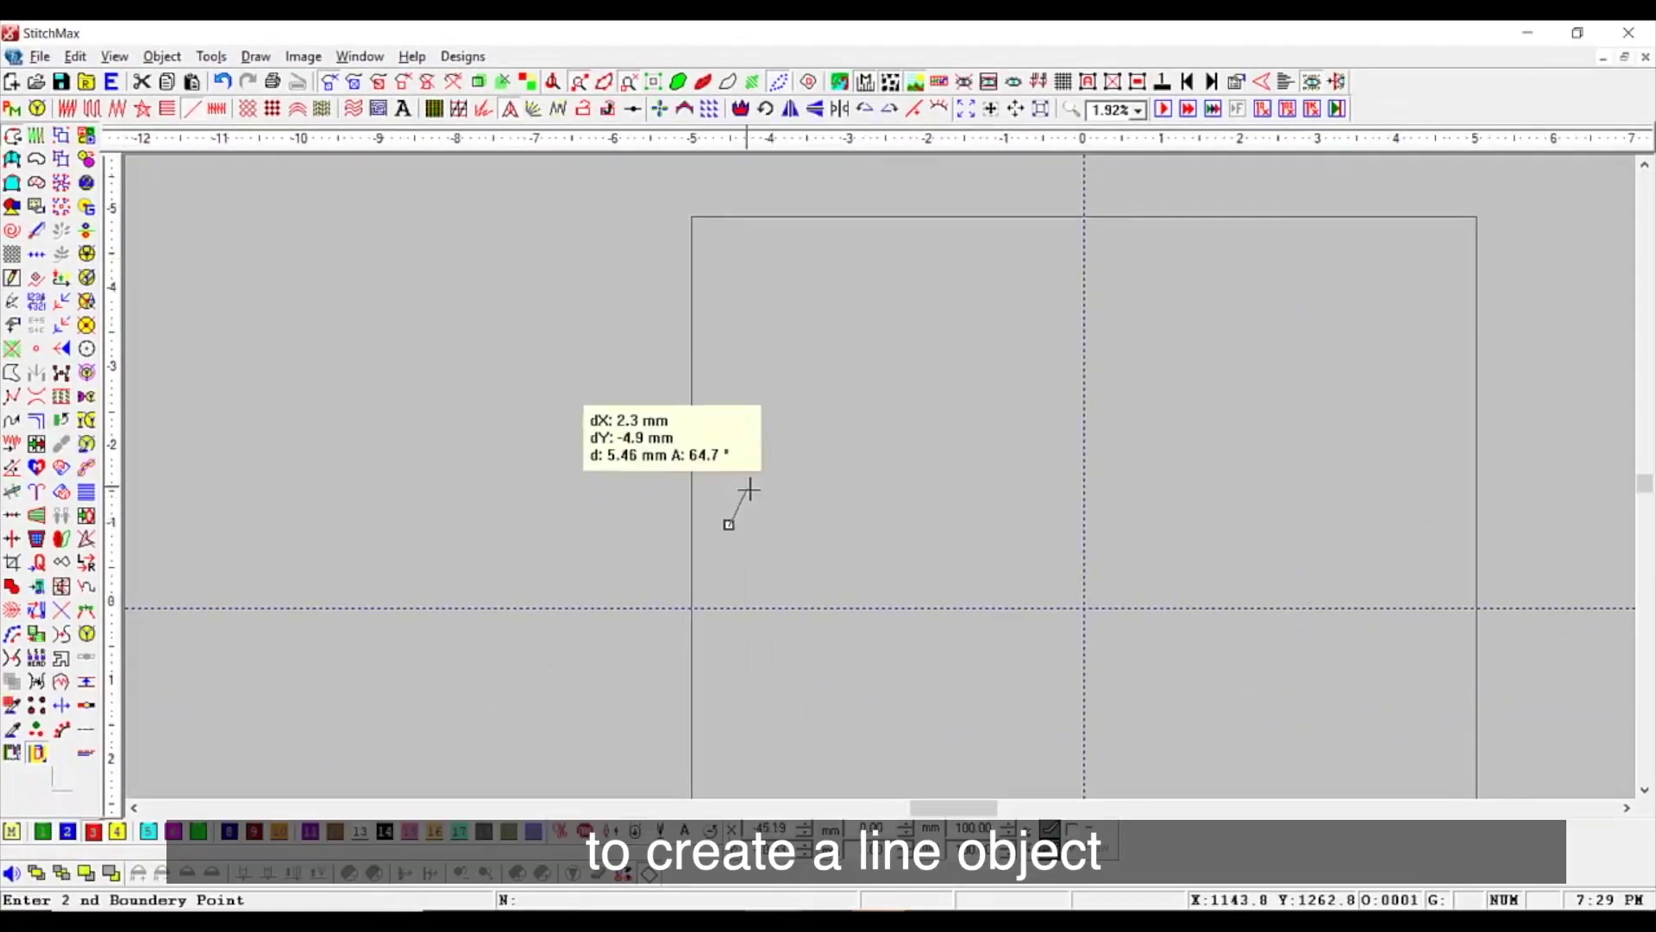
pyautogui.click(747, 487)
pyautogui.click(810, 456)
pyautogui.click(860, 450)
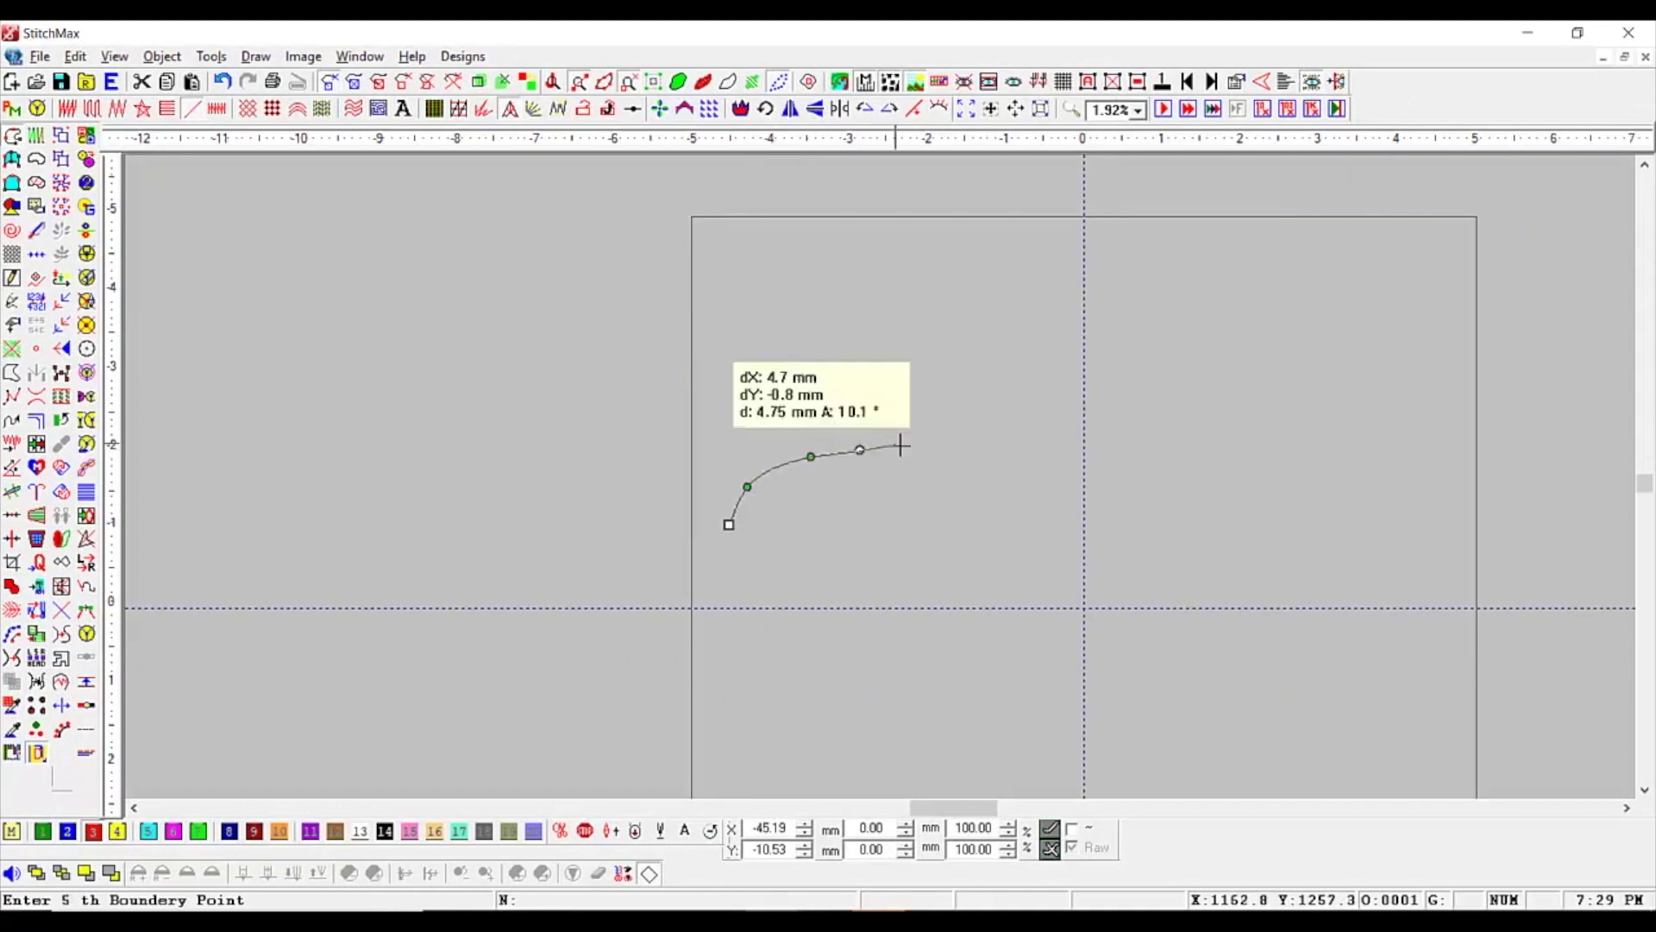
pyautogui.click(901, 445)
pyautogui.click(964, 346)
pyautogui.press('Return')
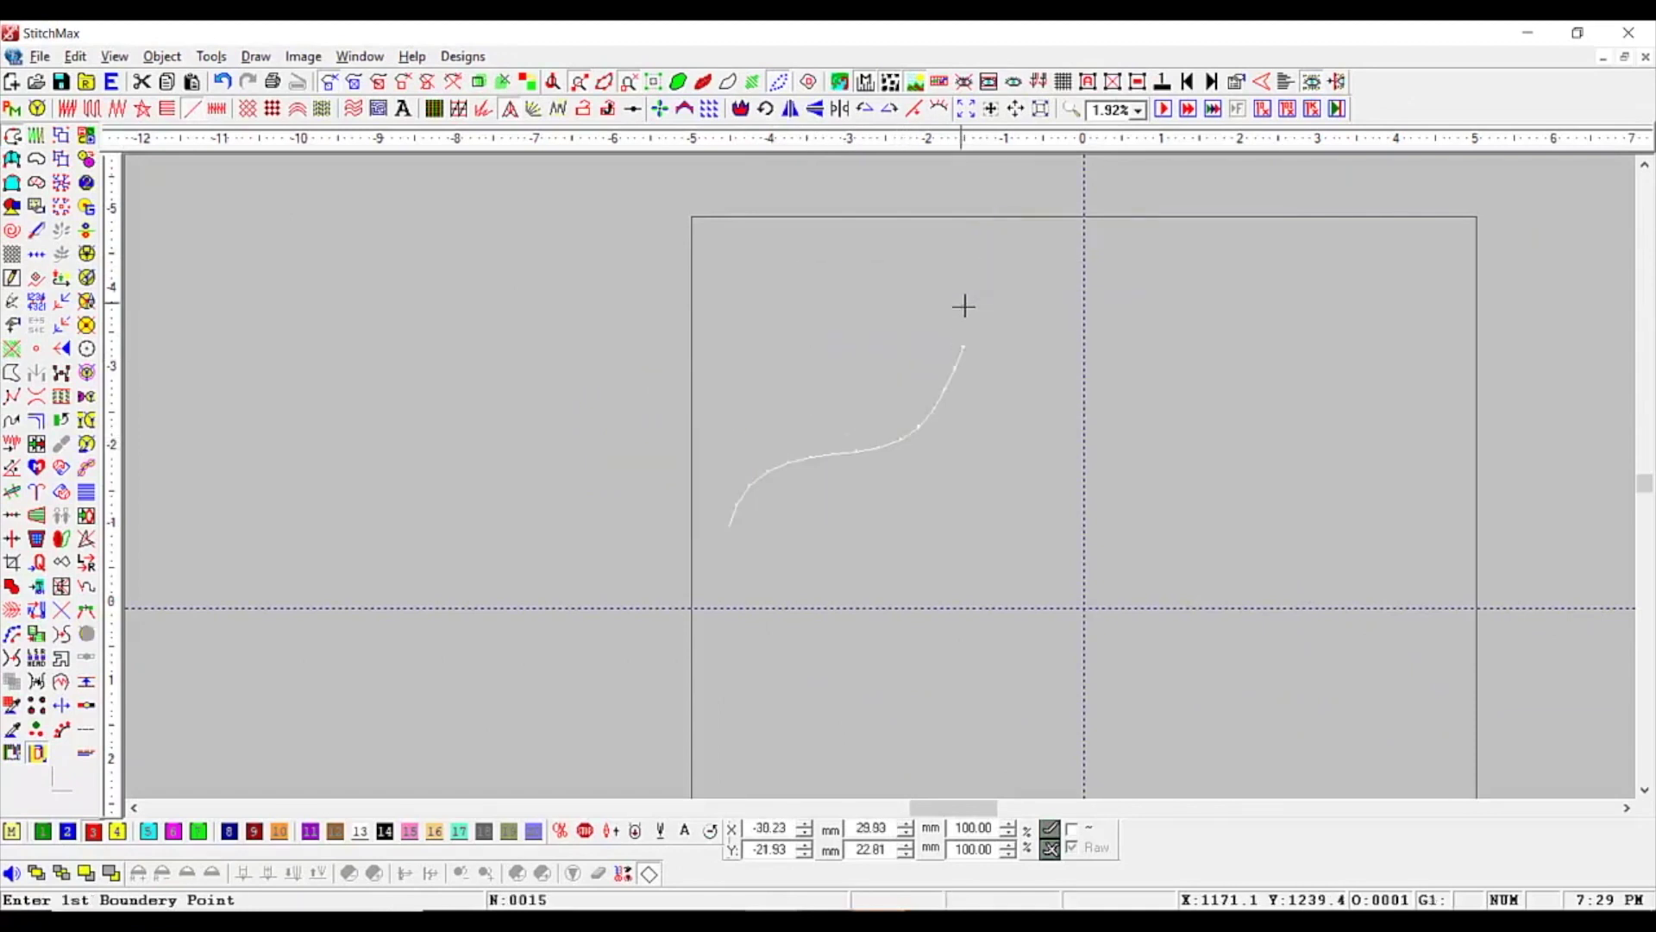
# Step: Draw a closed five-point leaf outline below the curve and fill it with stitches
pyautogui.scroll(-2, 983, 513)
pyautogui.click(923, 517)
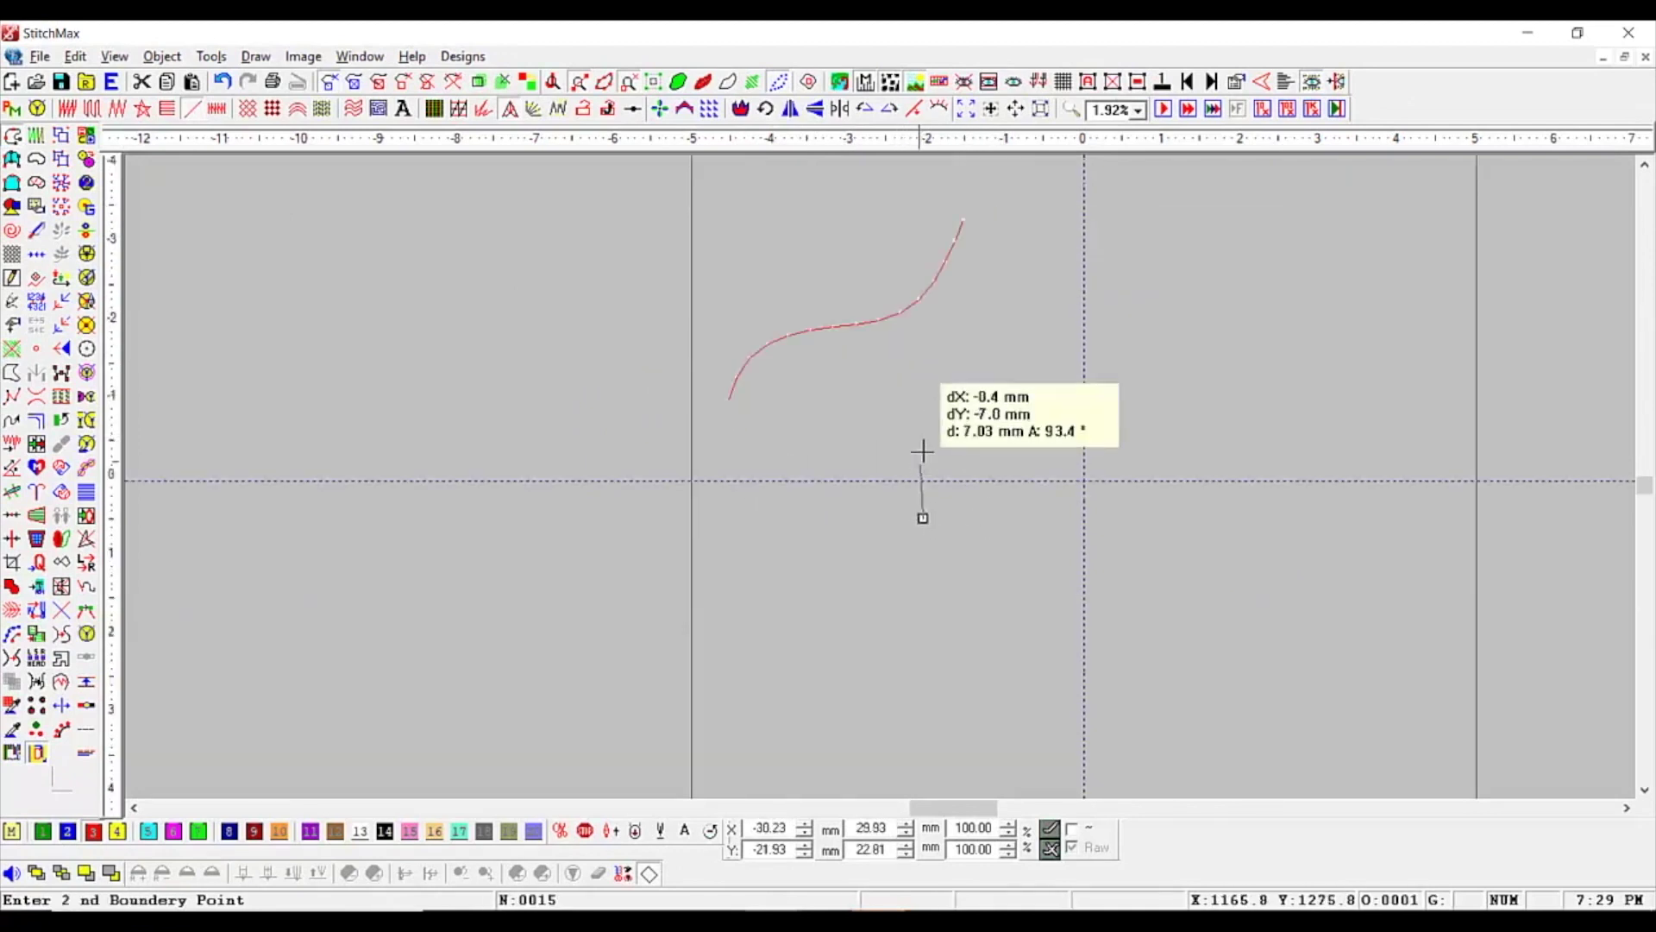
pyautogui.click(920, 443)
pyautogui.click(982, 345)
pyautogui.click(1086, 355)
pyautogui.click(1074, 474)
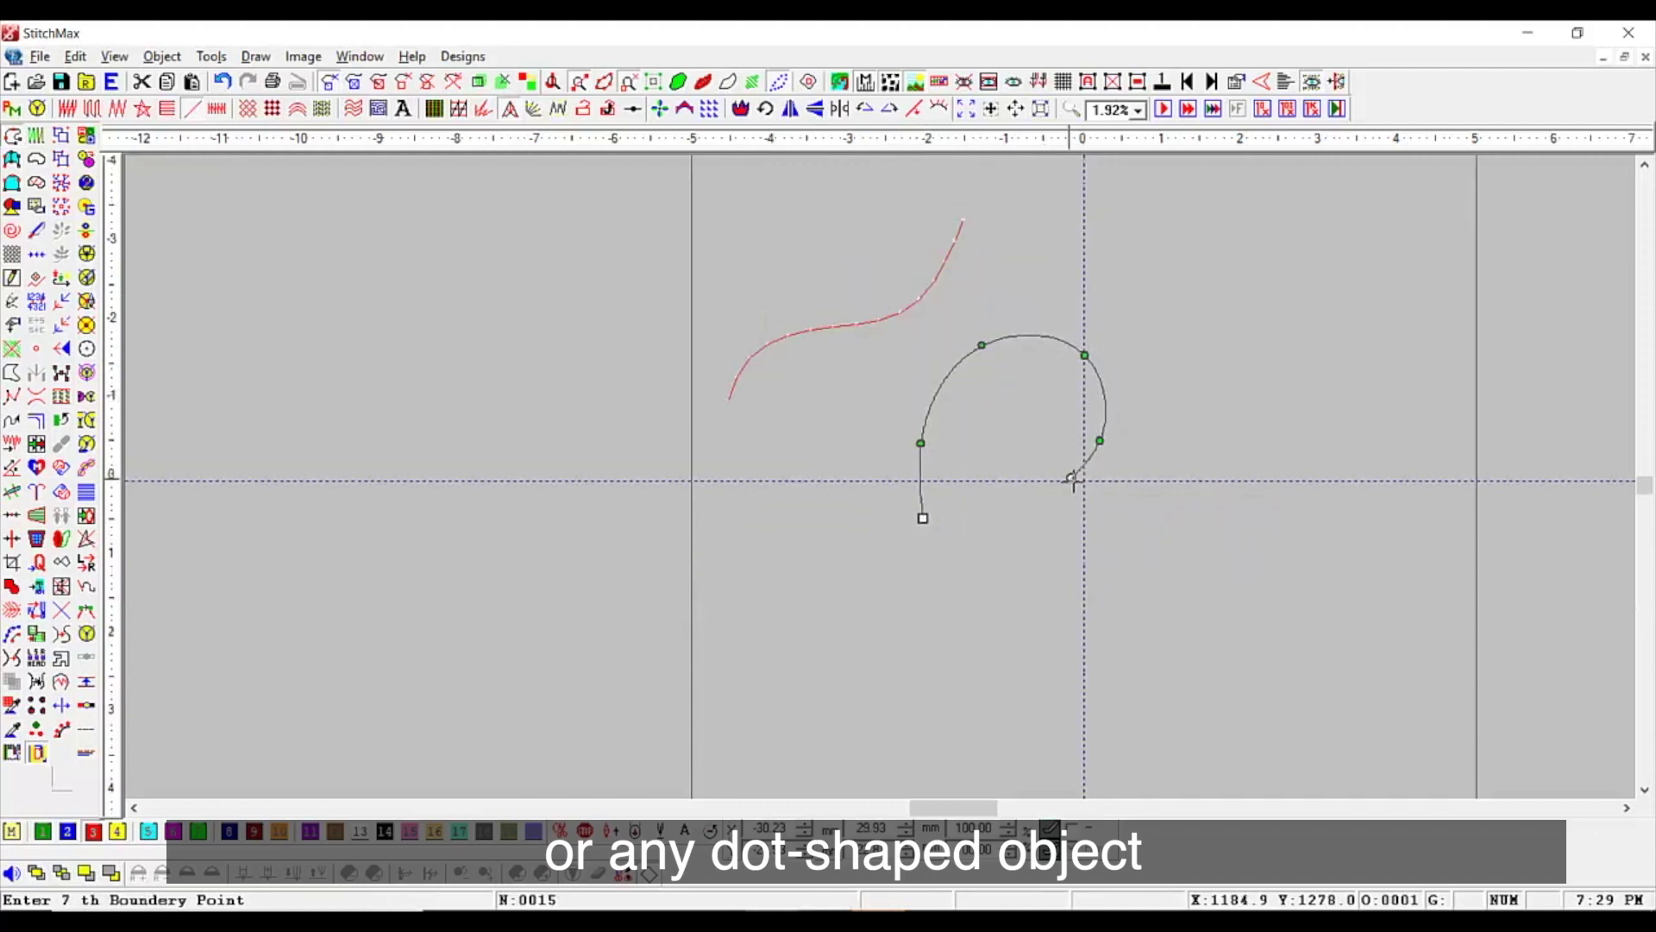
pyautogui.press('Return')
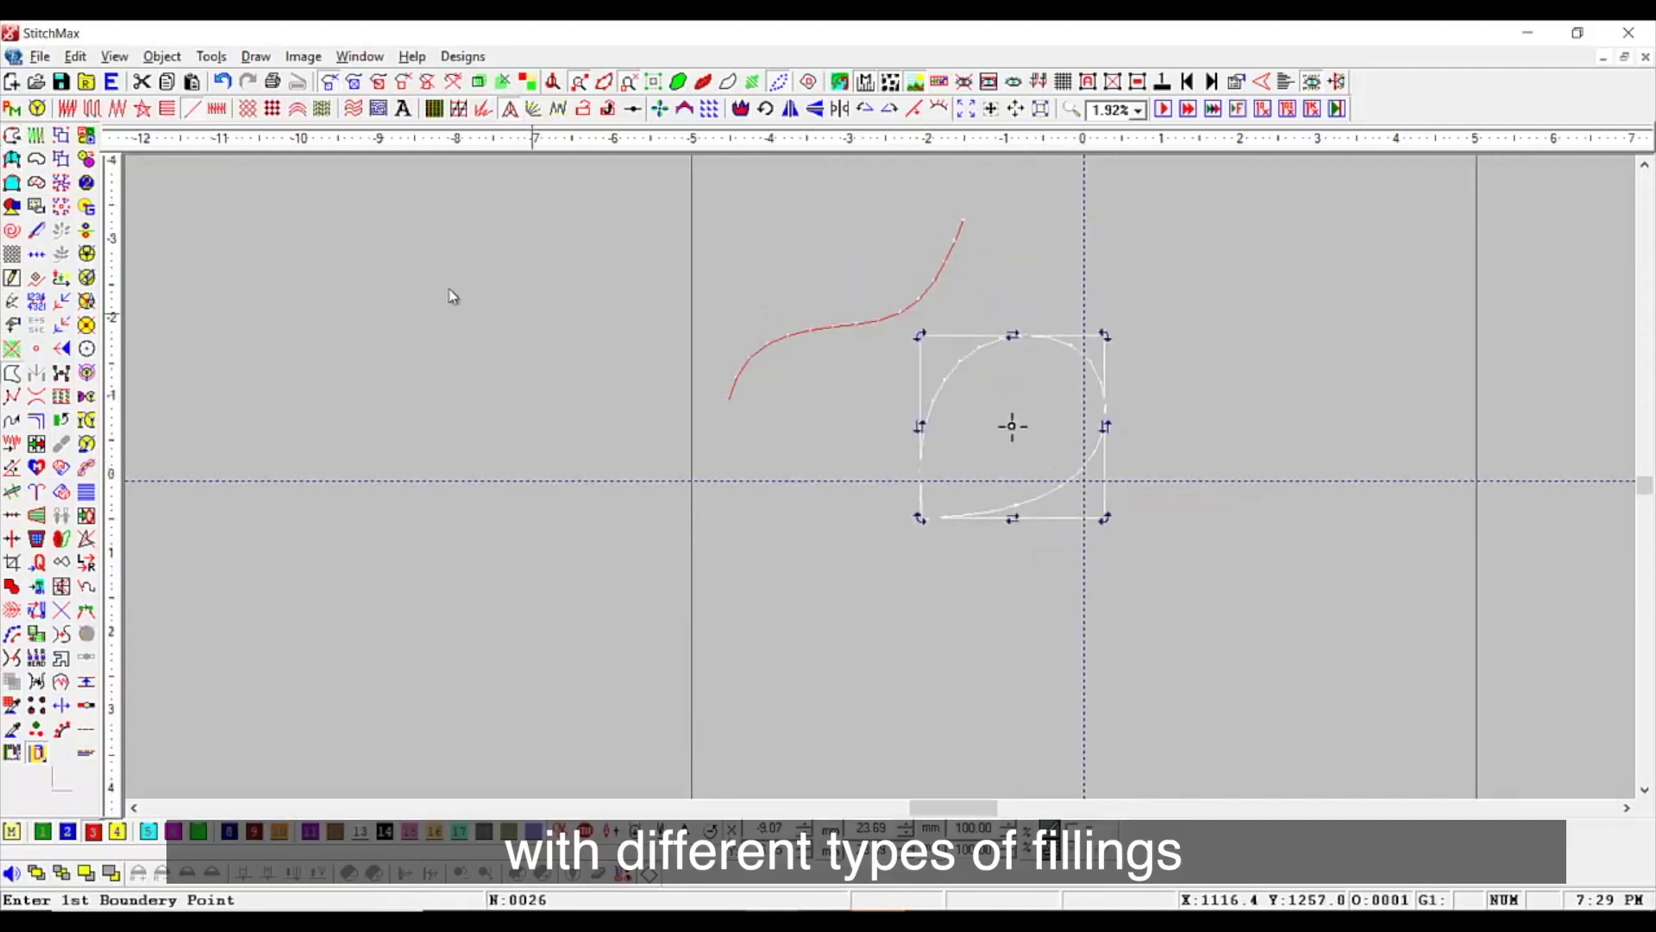
pyautogui.click(69, 109)
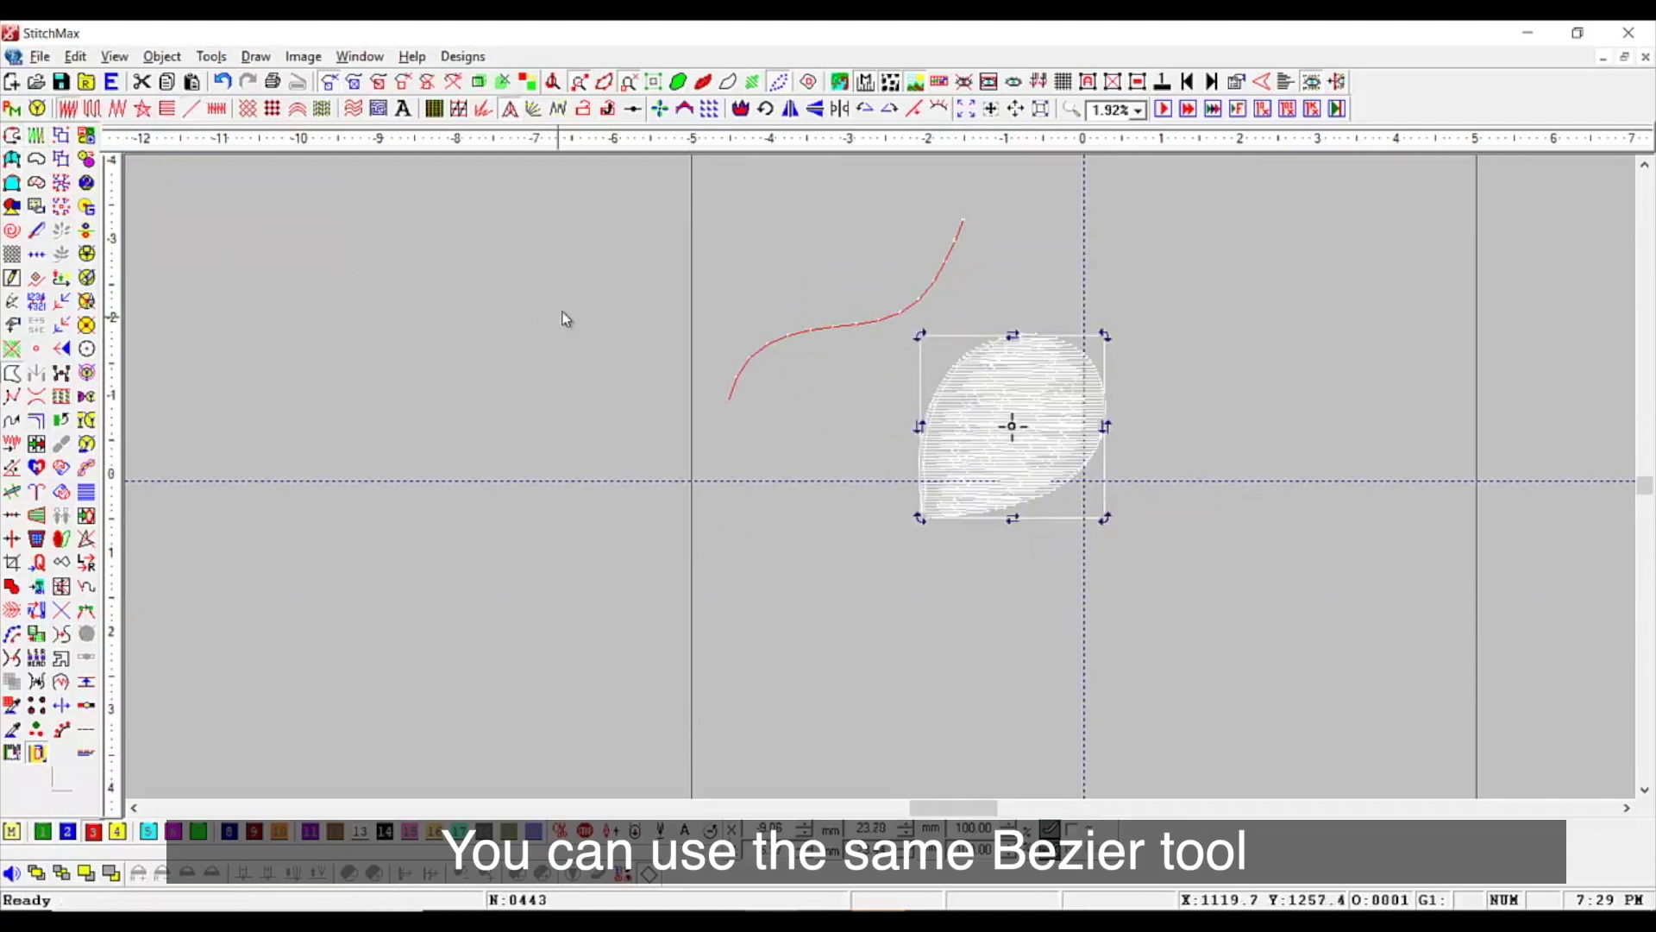
pyautogui.click(598, 287)
# Step: Select the curve and leaf together and move them up and to the right
pyautogui.moveTo(630, 196); pyautogui.dragTo(1337, 567)
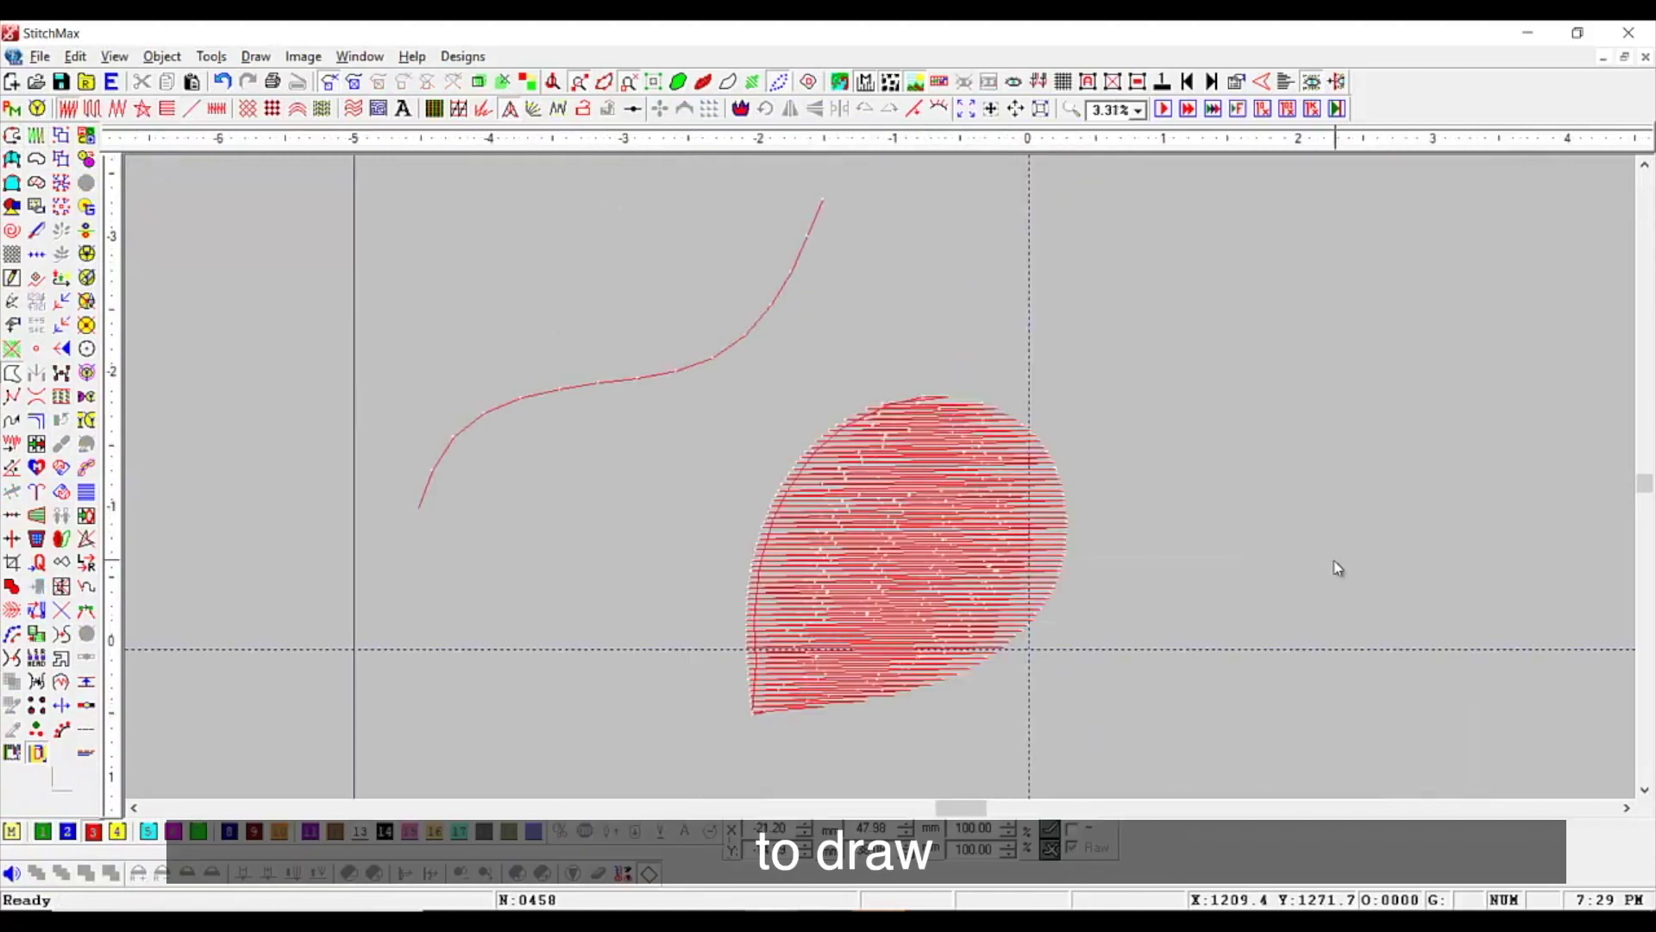
pyautogui.scroll(-3, 651, 393)
pyautogui.click(868, 481)
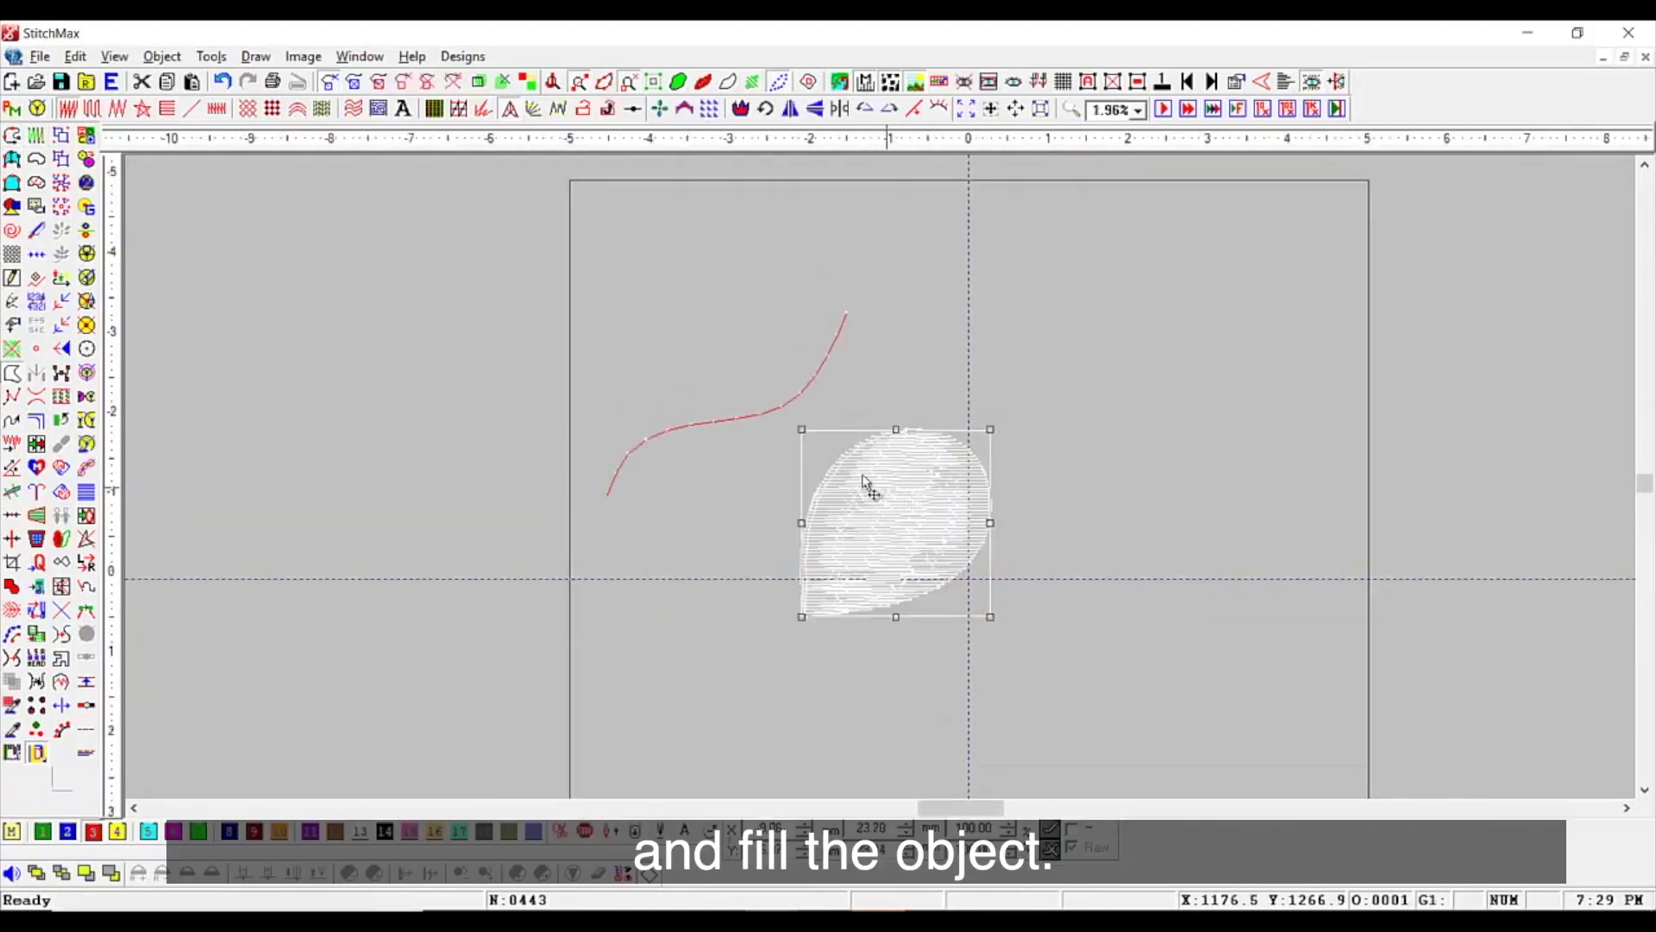
pyautogui.click(804, 391)
pyautogui.keyDown('ctrl'); pyautogui.click(890, 510); pyautogui.keyUp('ctrl')
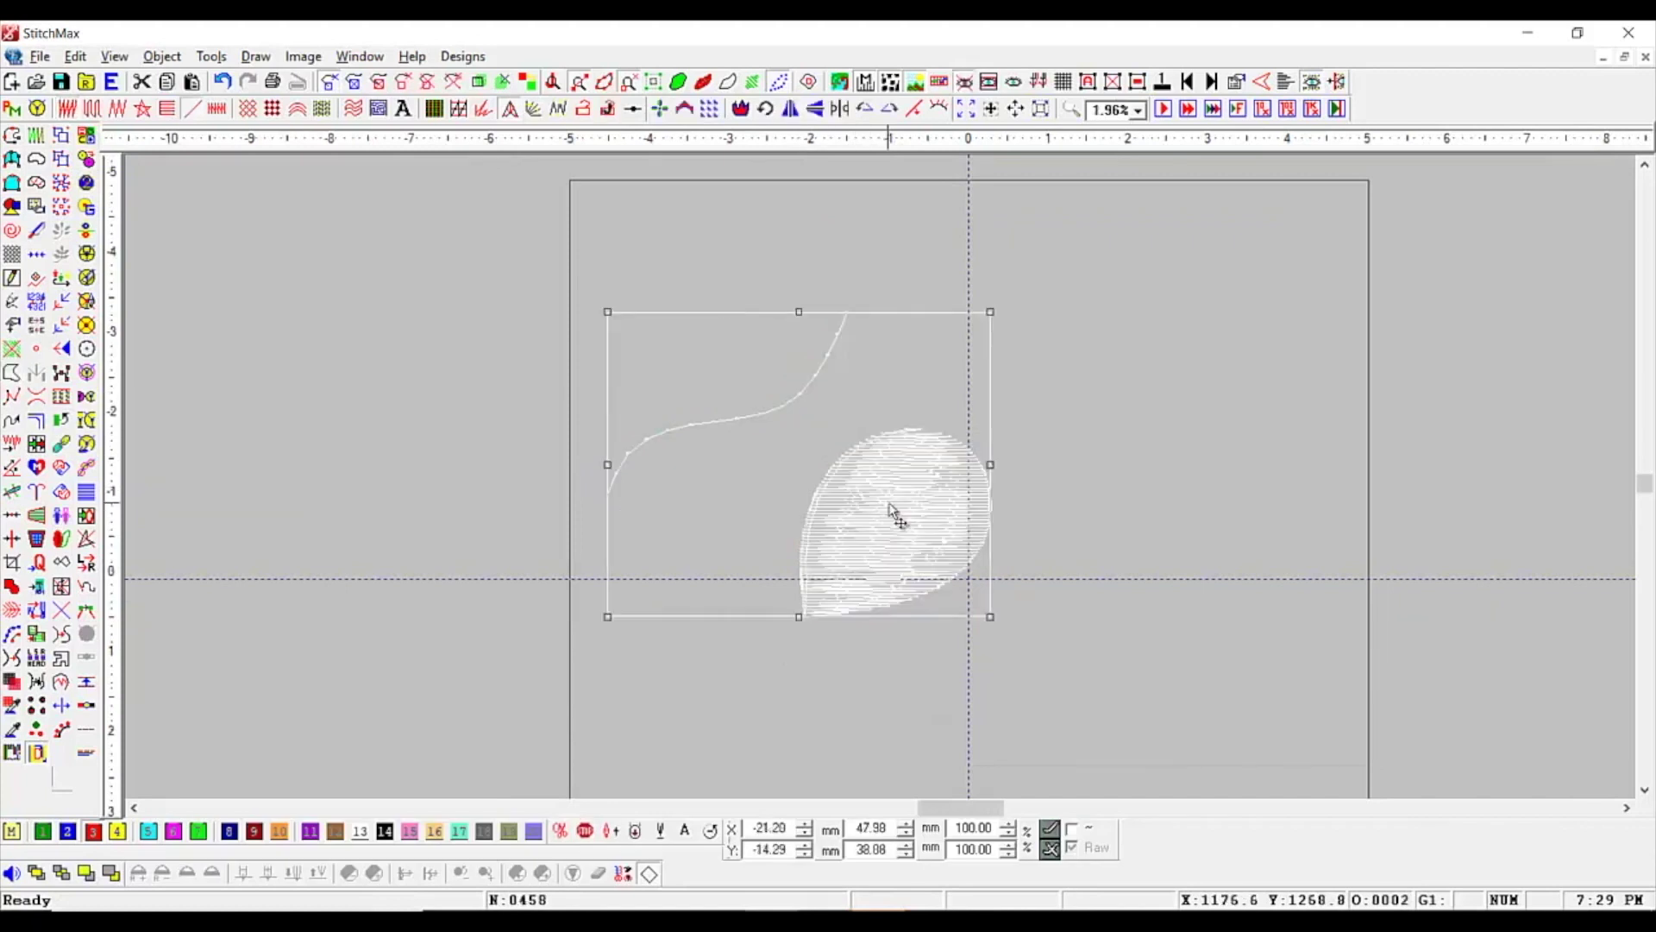
pyautogui.moveTo(897, 500); pyautogui.dragTo(1206, 369)
# Step: Draw a five-point Bezier arch to the left of the curved line
pyautogui.click(751, 432)
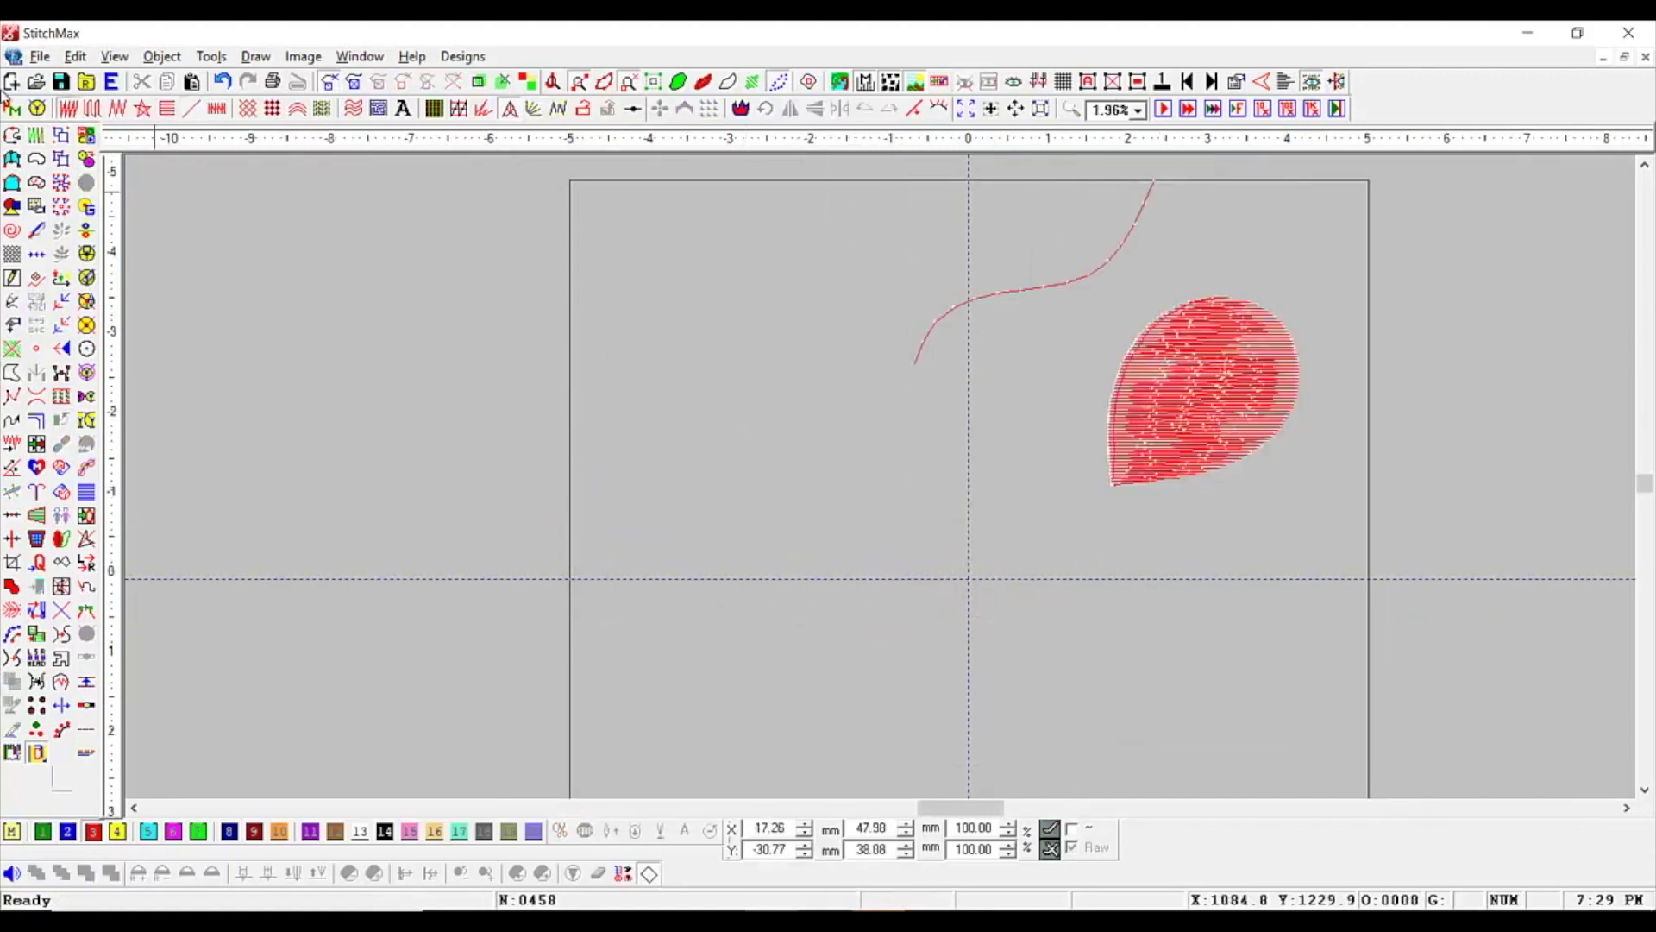
pyautogui.click(11, 140)
pyautogui.click(720, 456)
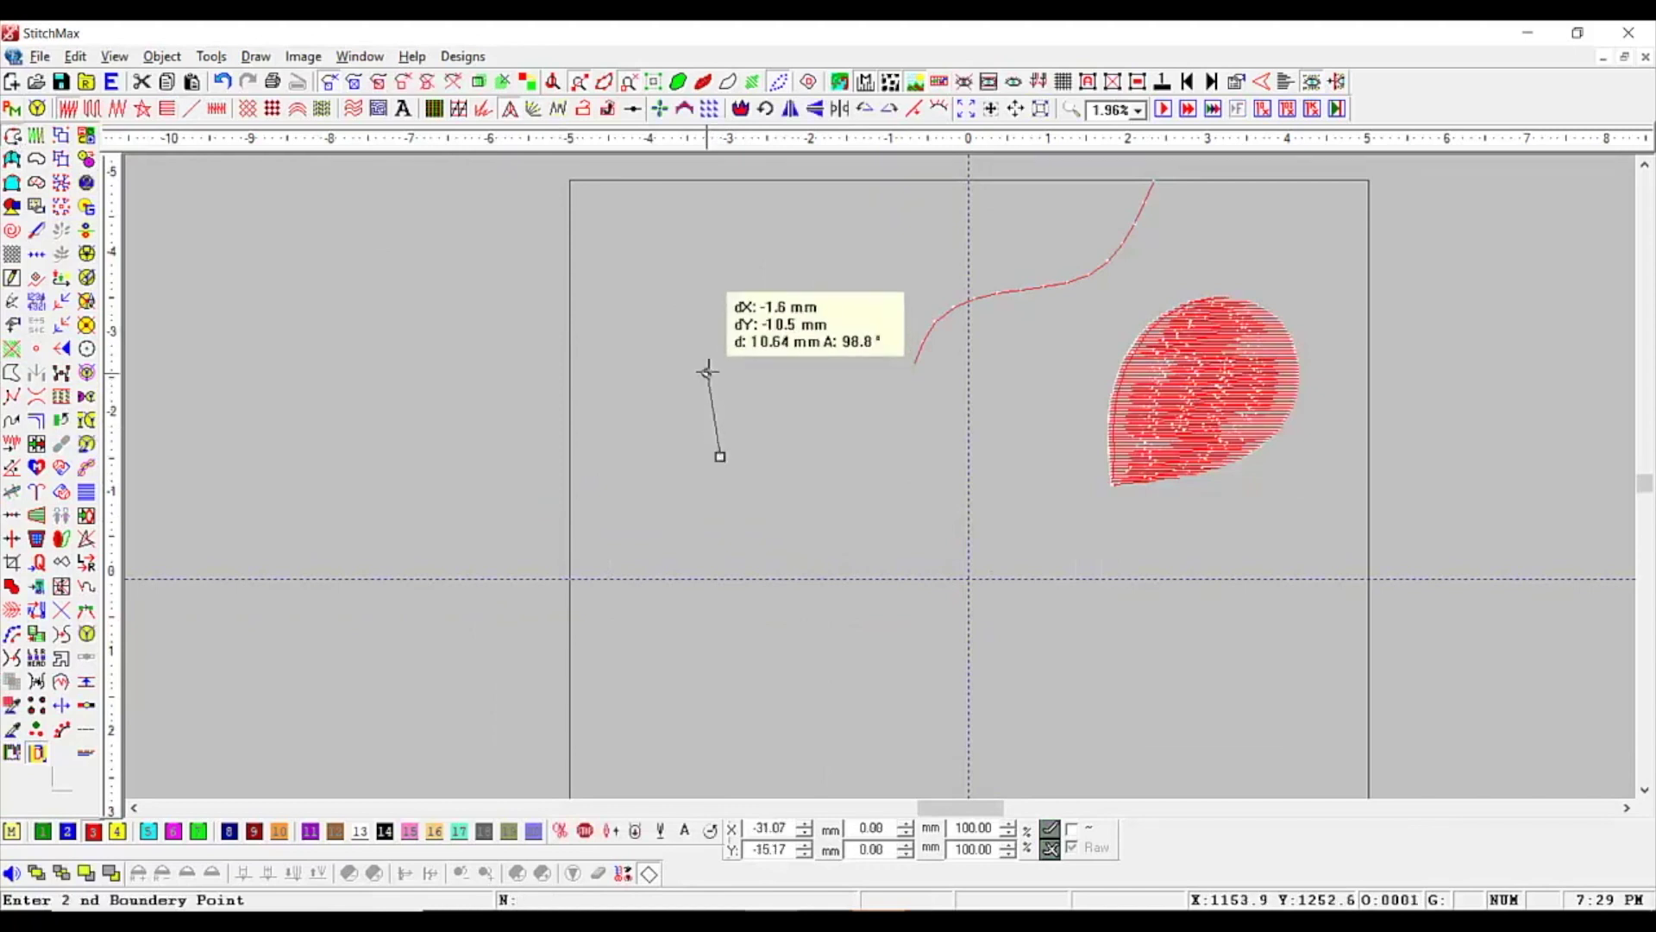
pyautogui.click(708, 373)
pyautogui.click(781, 299)
pyautogui.click(841, 364)
pyautogui.click(817, 454)
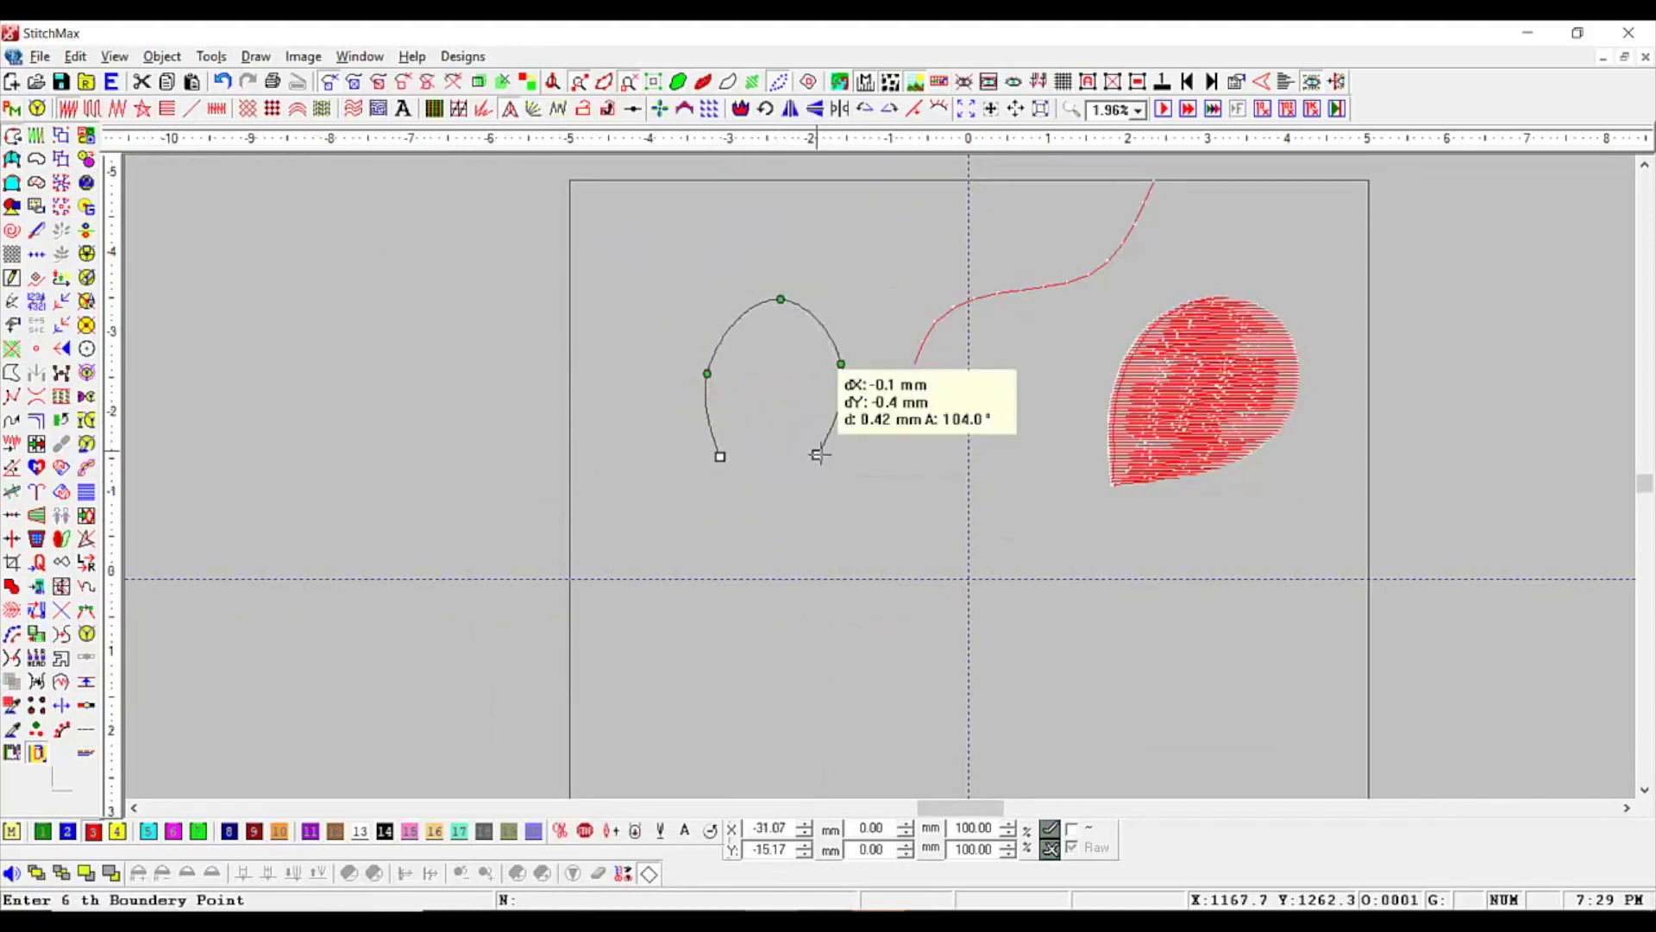
pyautogui.press('Return')
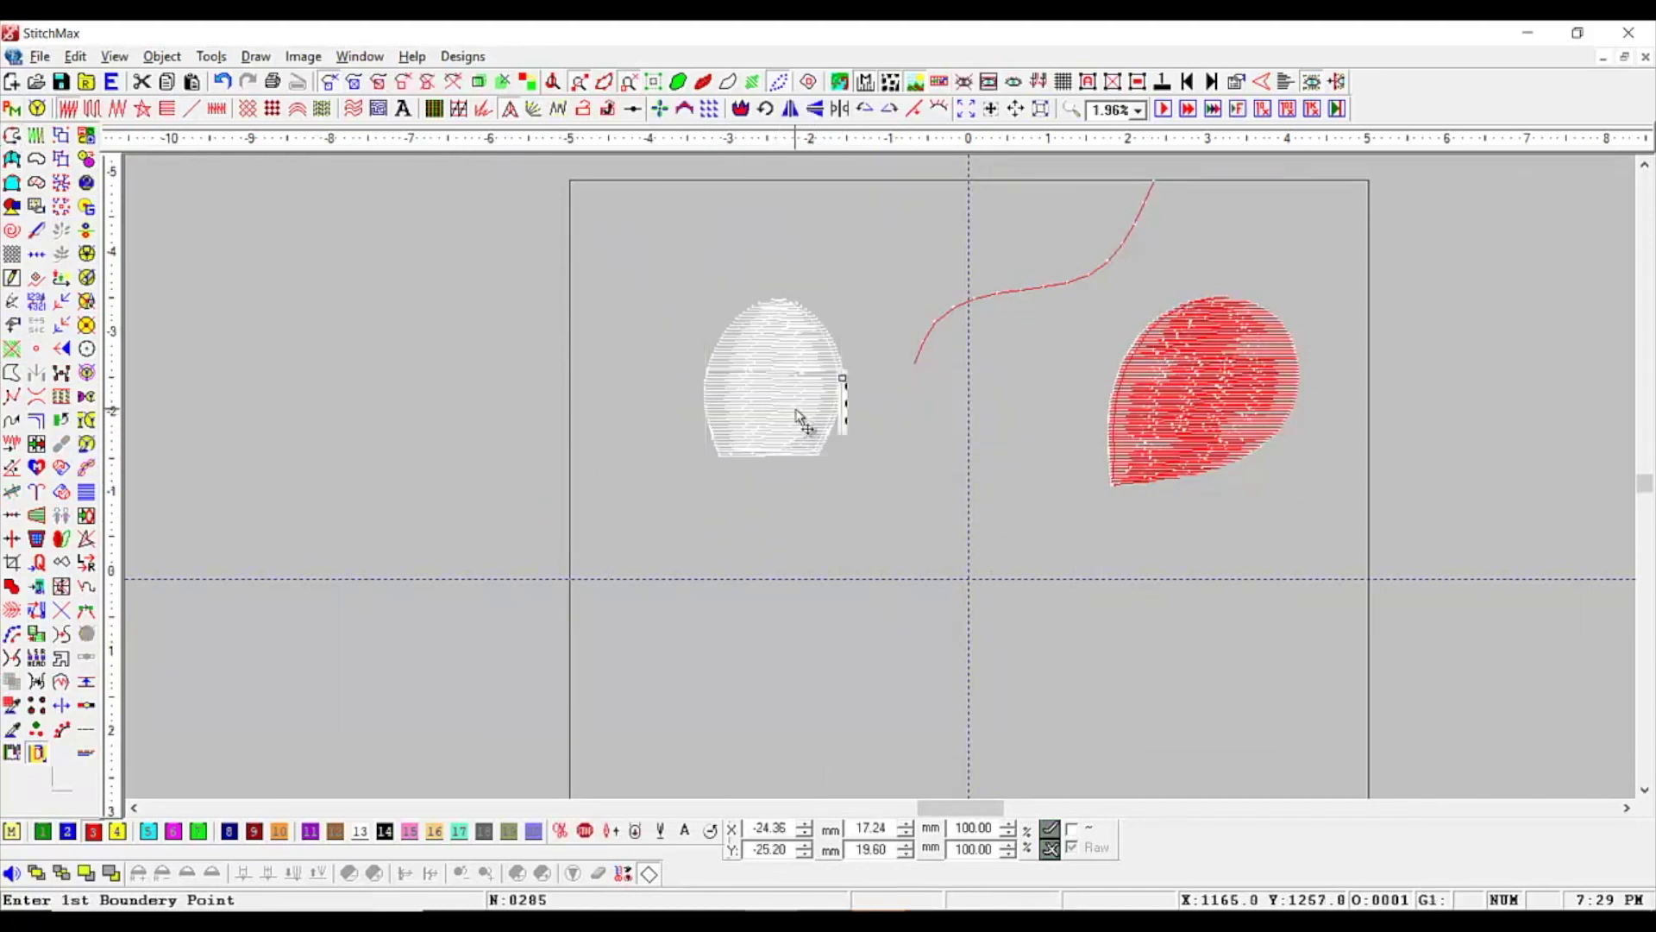
# Step: Turn Satin Fill off so the arch stays a running-stitch outline
pyautogui.click(191, 110)
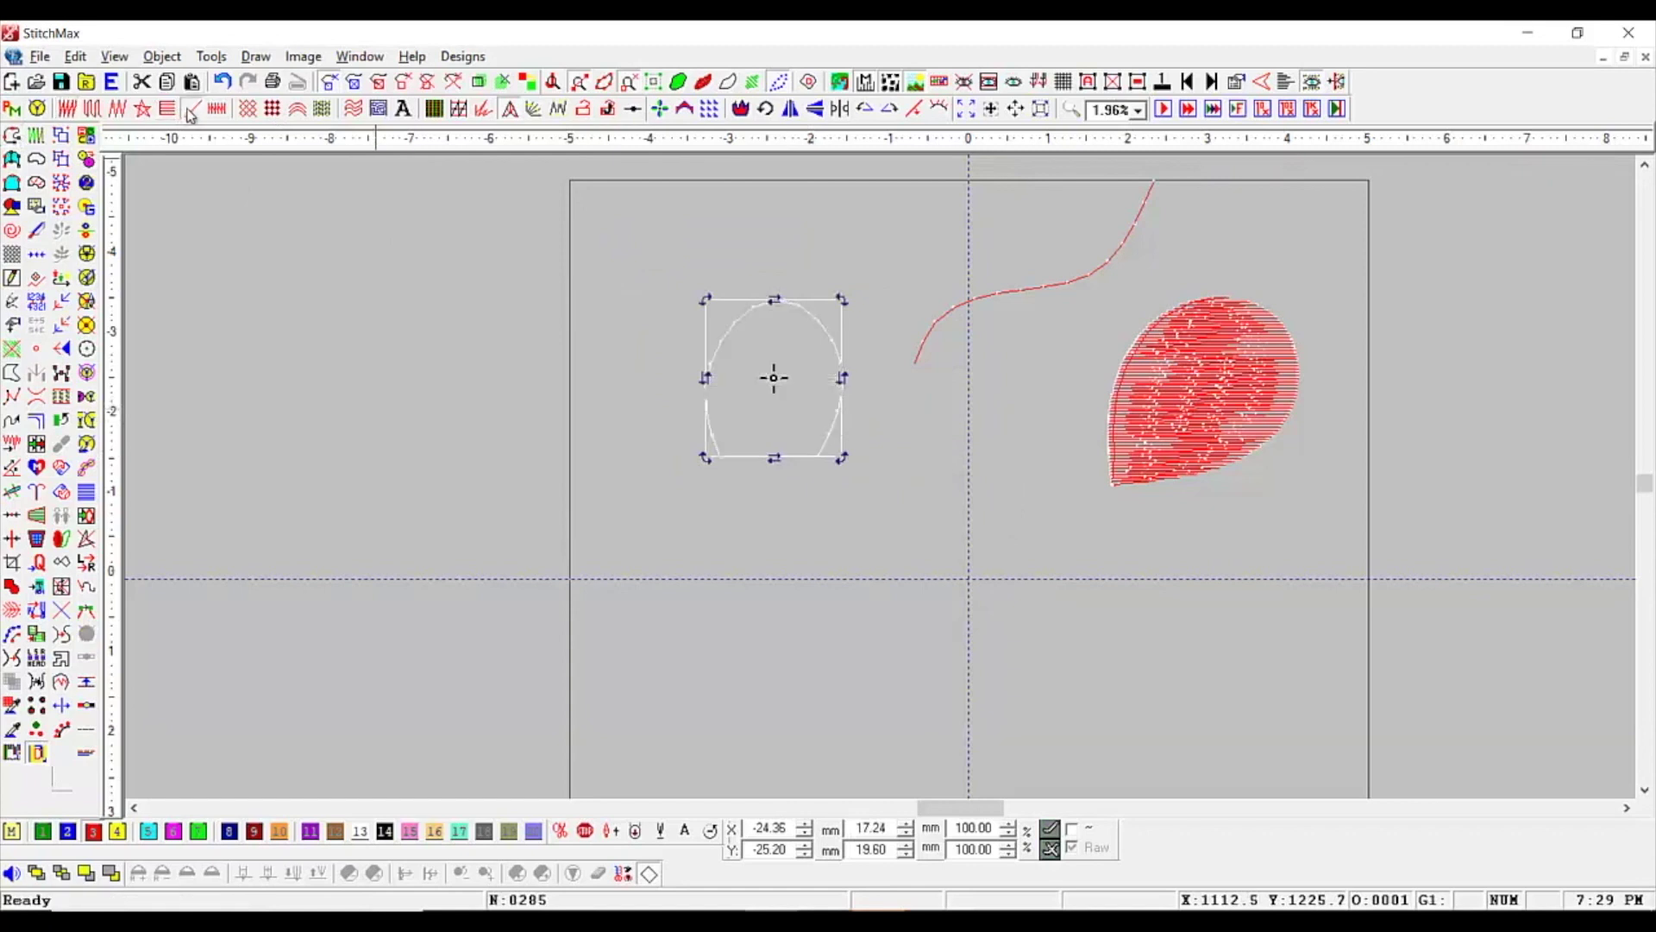
pyautogui.click(71, 111)
pyautogui.click(217, 110)
pyautogui.click(469, 297)
pyautogui.moveTo(475, 251); pyautogui.dragTo(1511, 590)
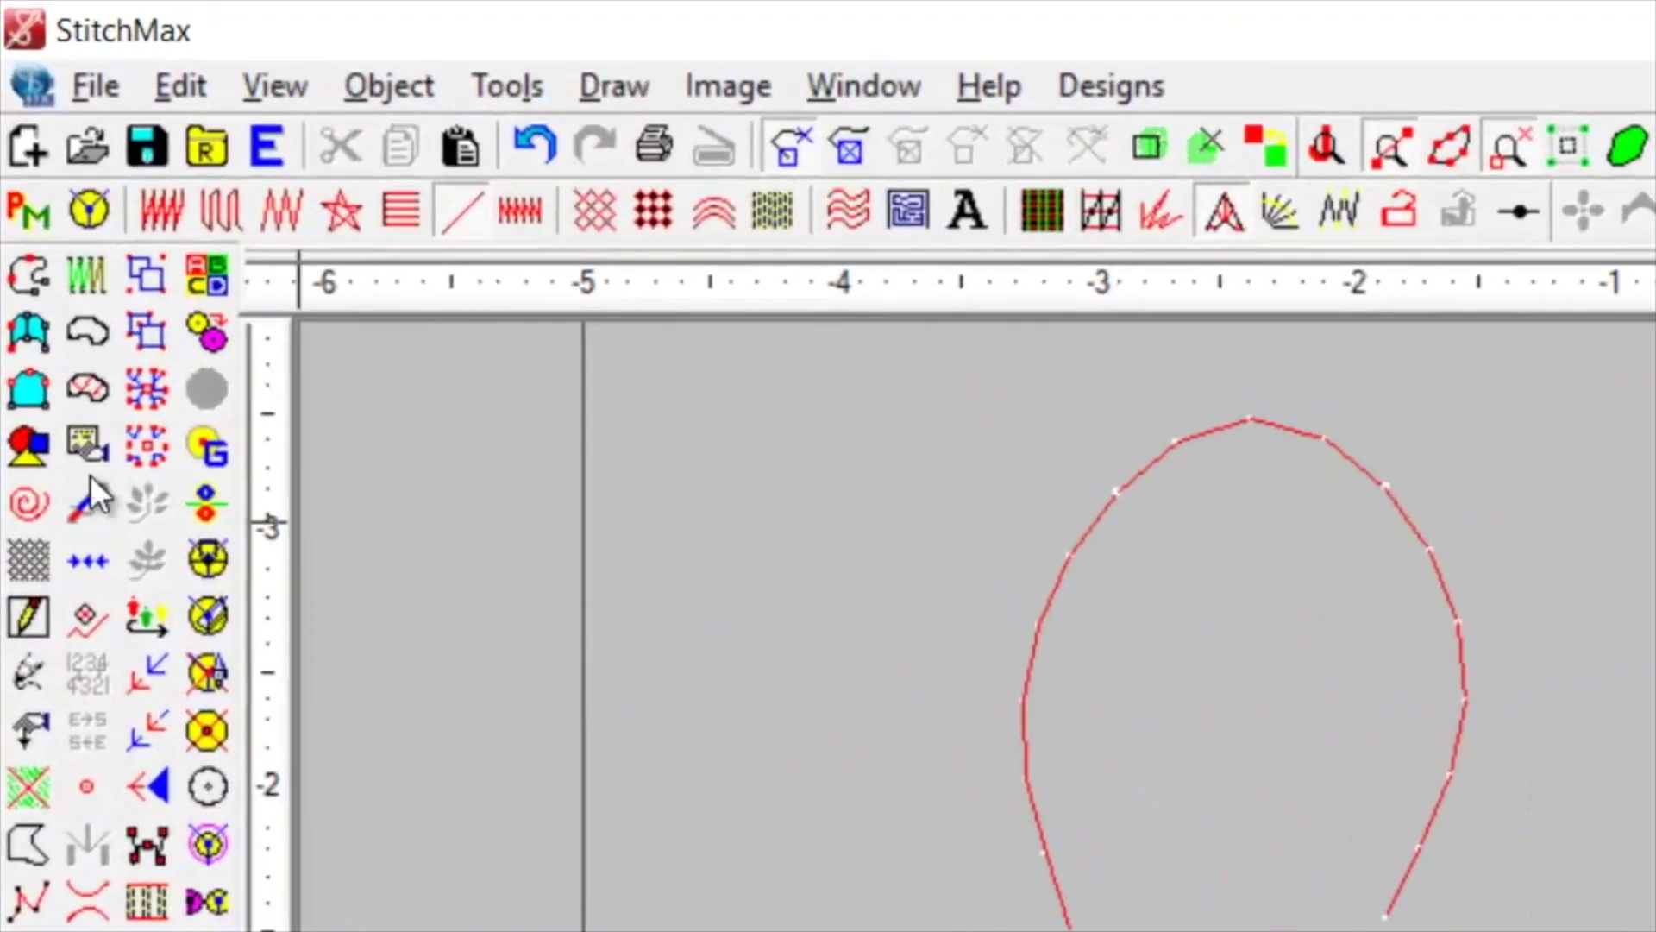
# Step: Draw a tapered Dual Bezier band with alternating side points, finished with satin stitches
pyautogui.click(28, 337)
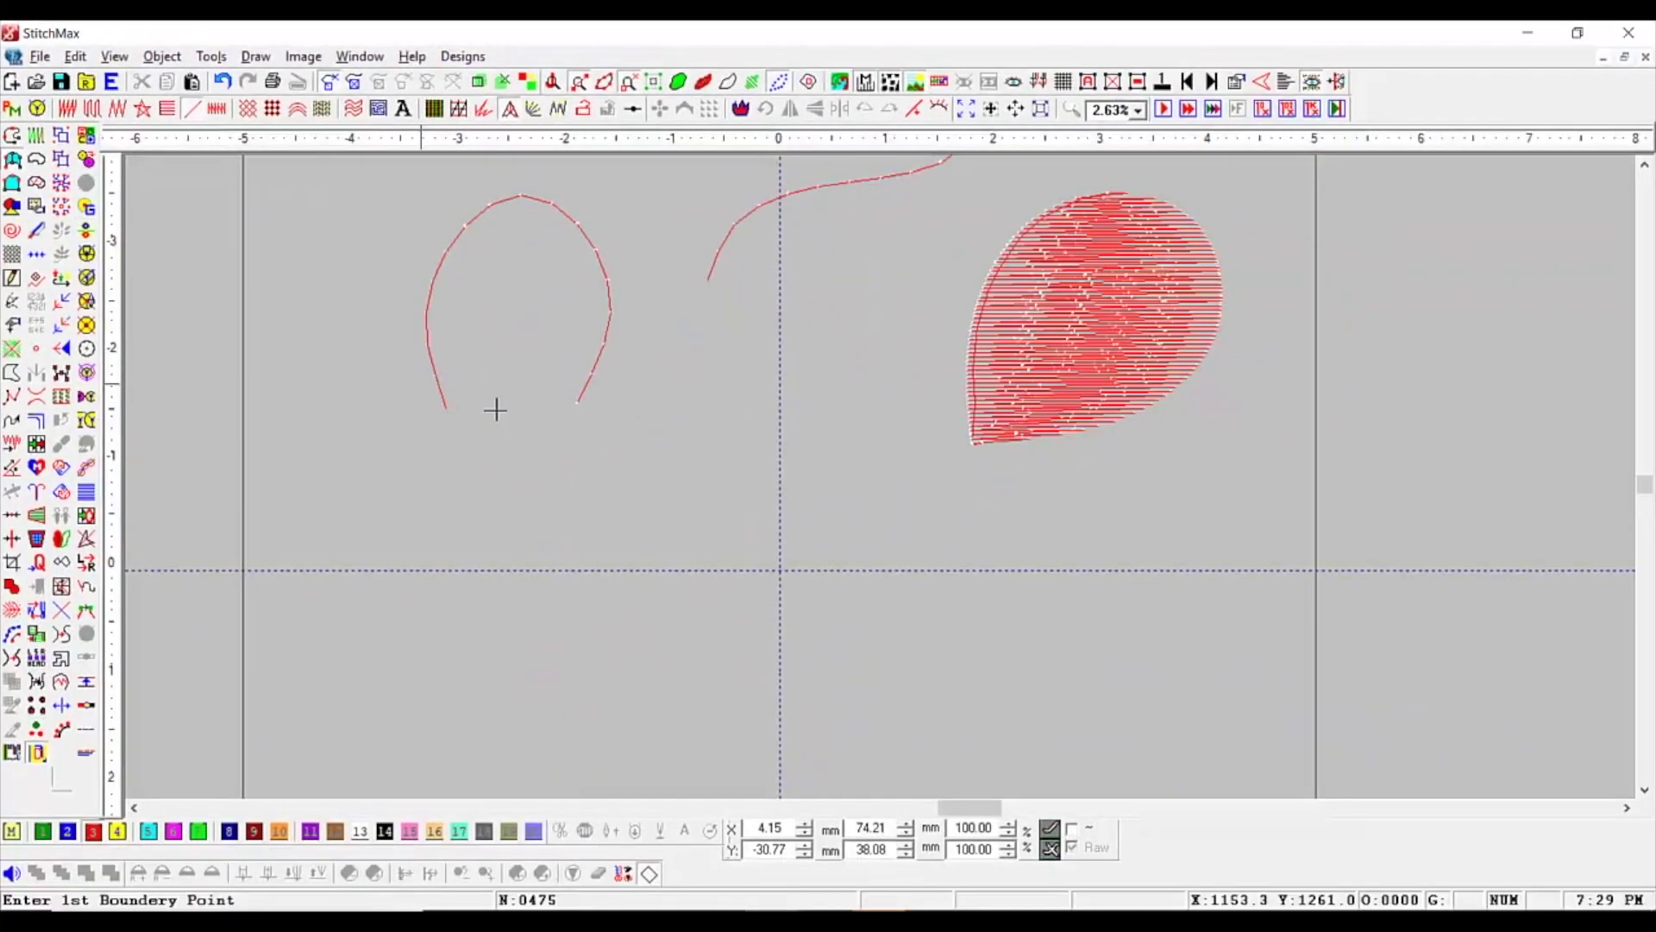
pyautogui.click(656, 506)
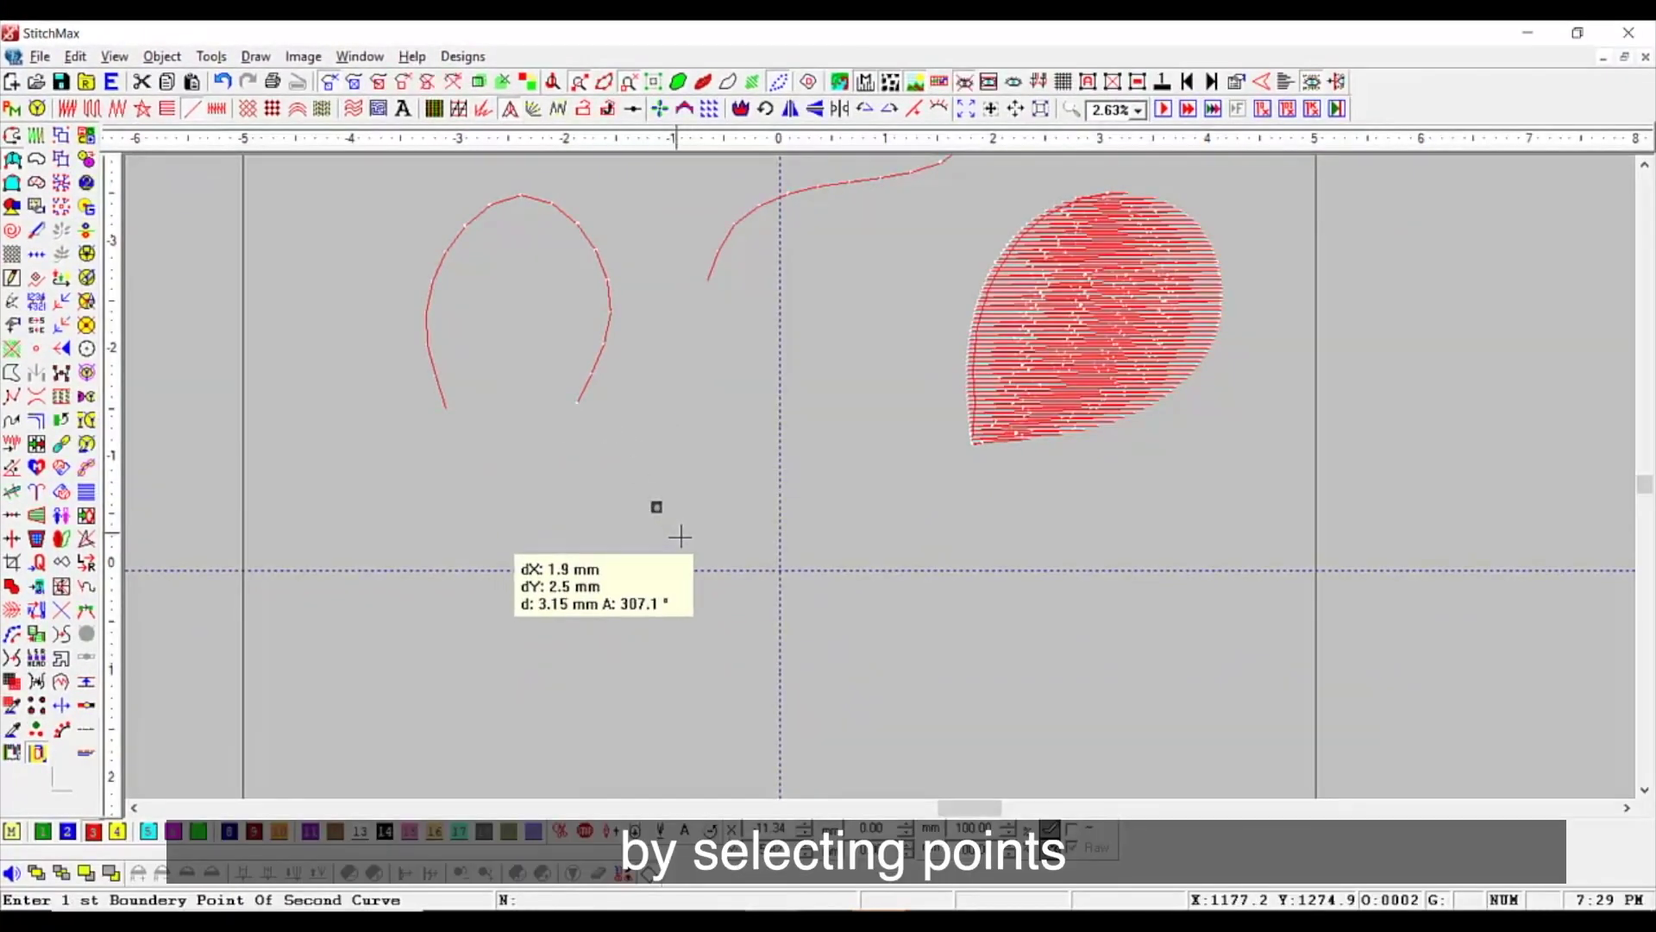
pyautogui.click(677, 533)
pyautogui.click(694, 419)
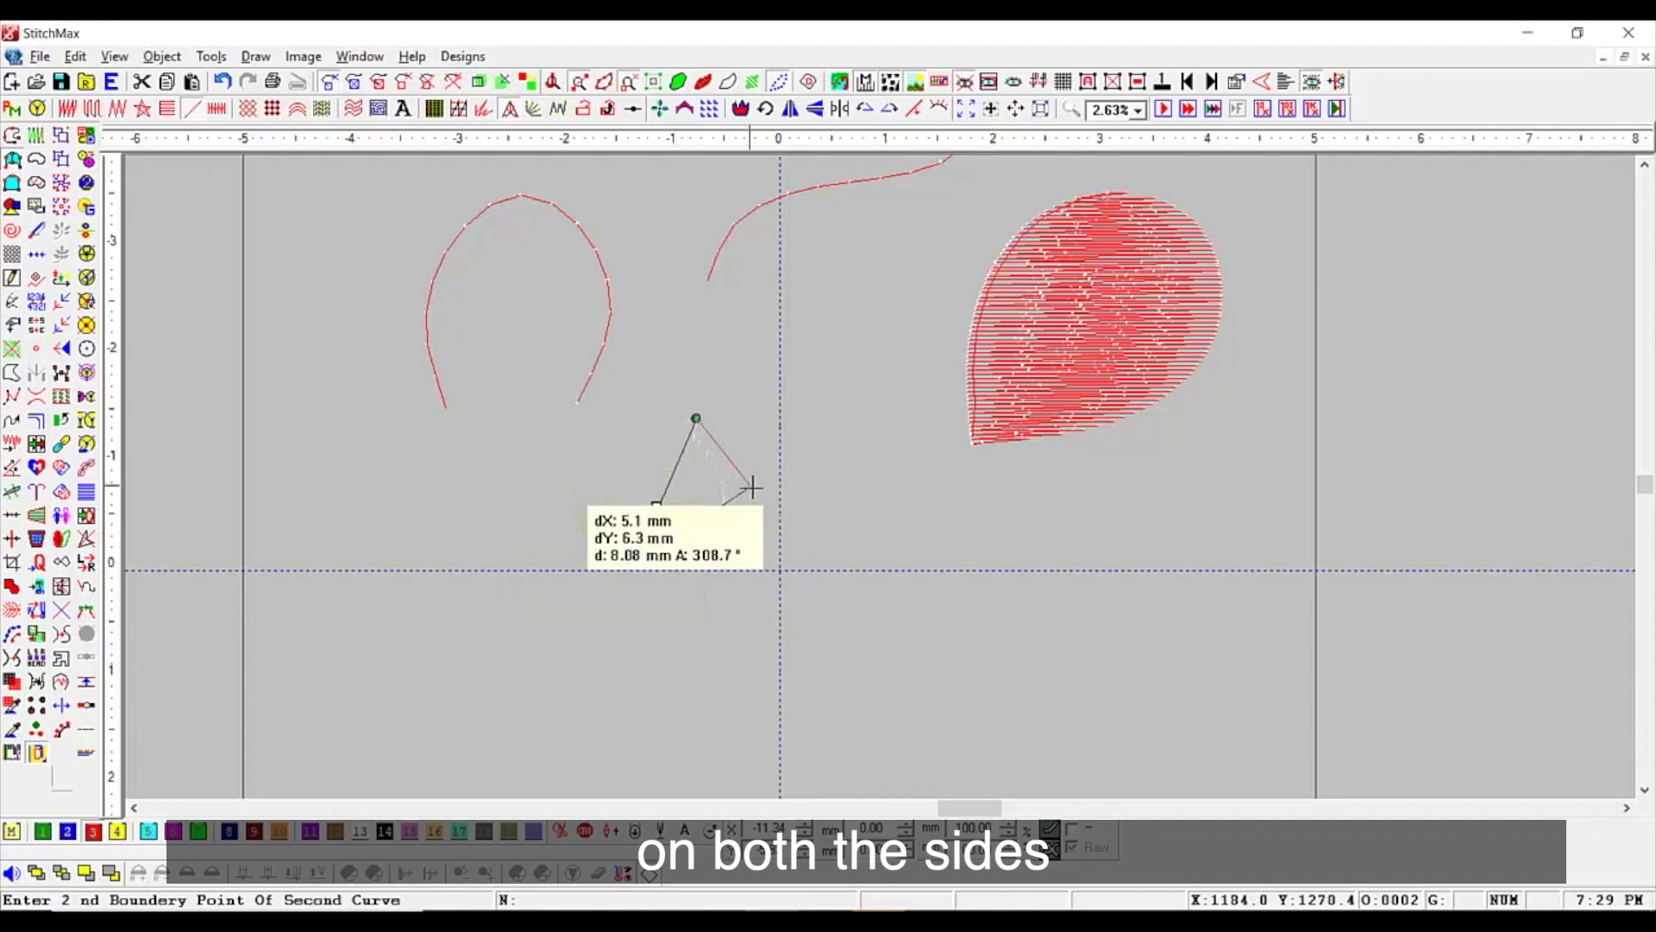
pyautogui.click(749, 485)
pyautogui.click(785, 382)
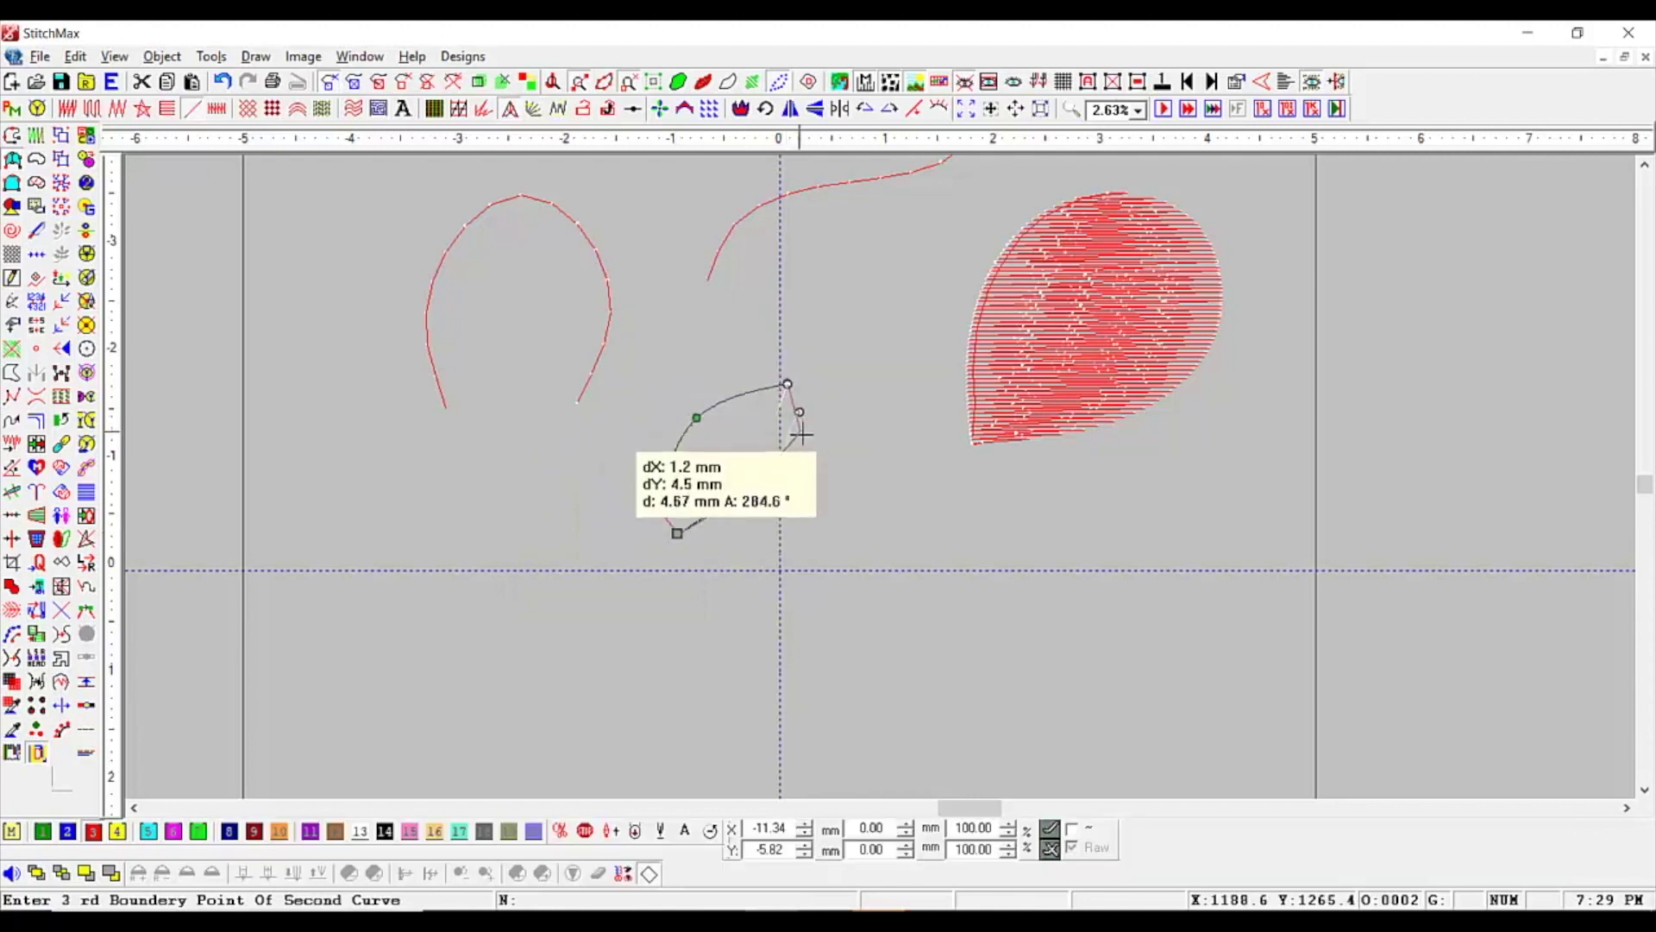
pyautogui.click(799, 433)
pyautogui.click(877, 384)
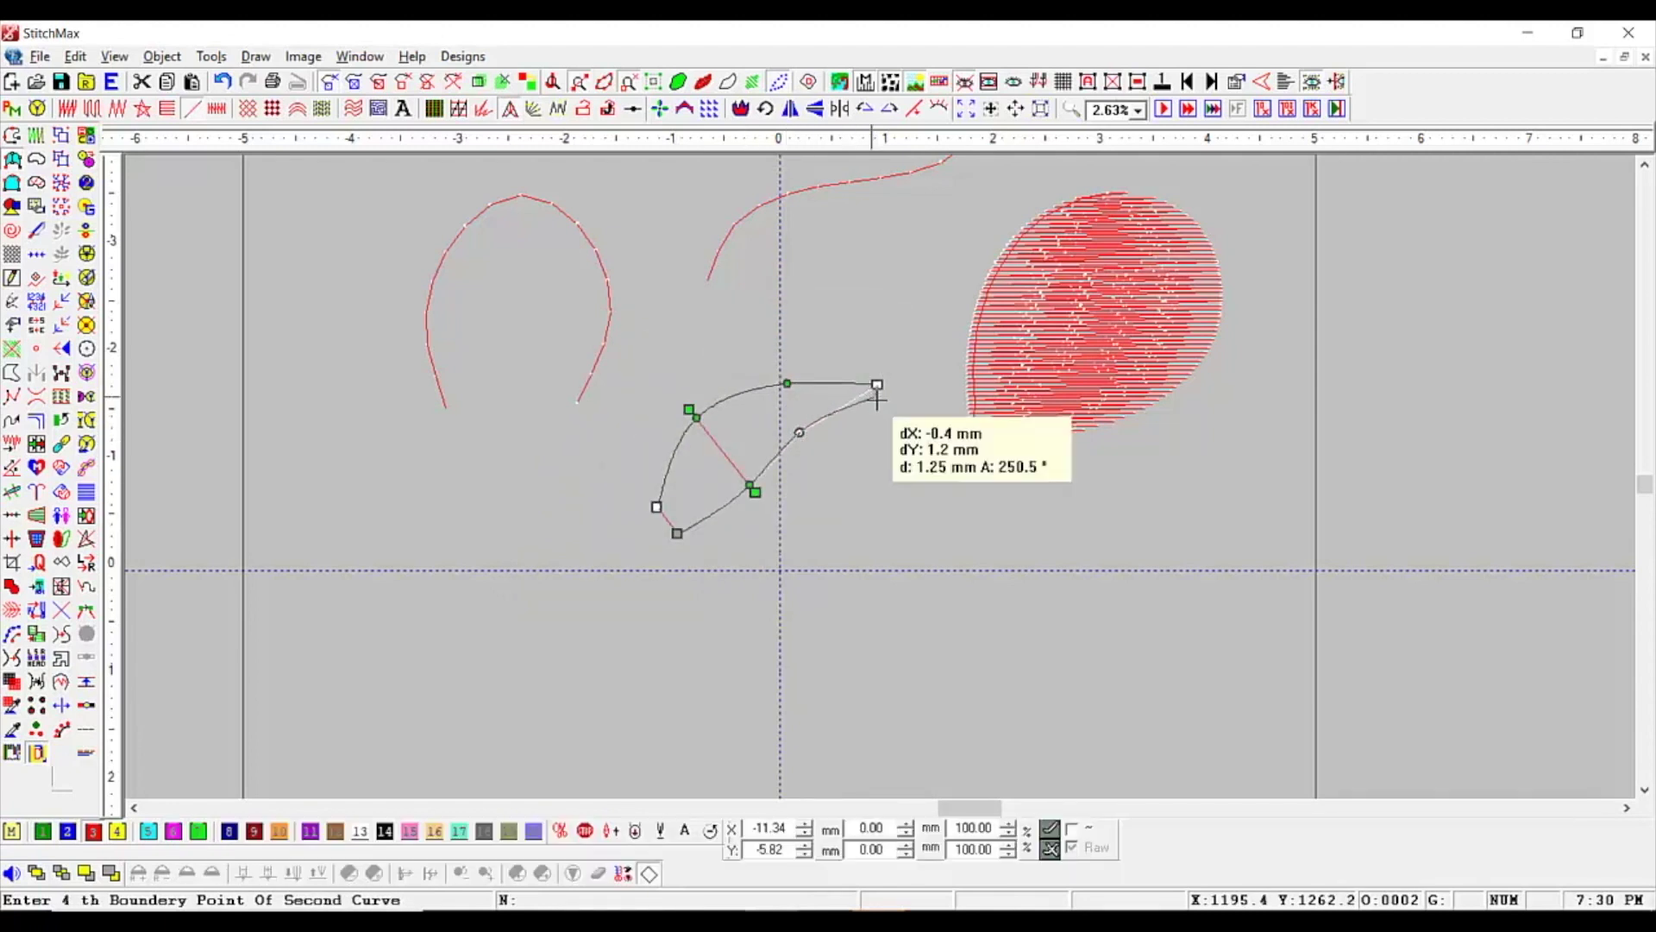
pyautogui.click(873, 404)
pyautogui.click(922, 398)
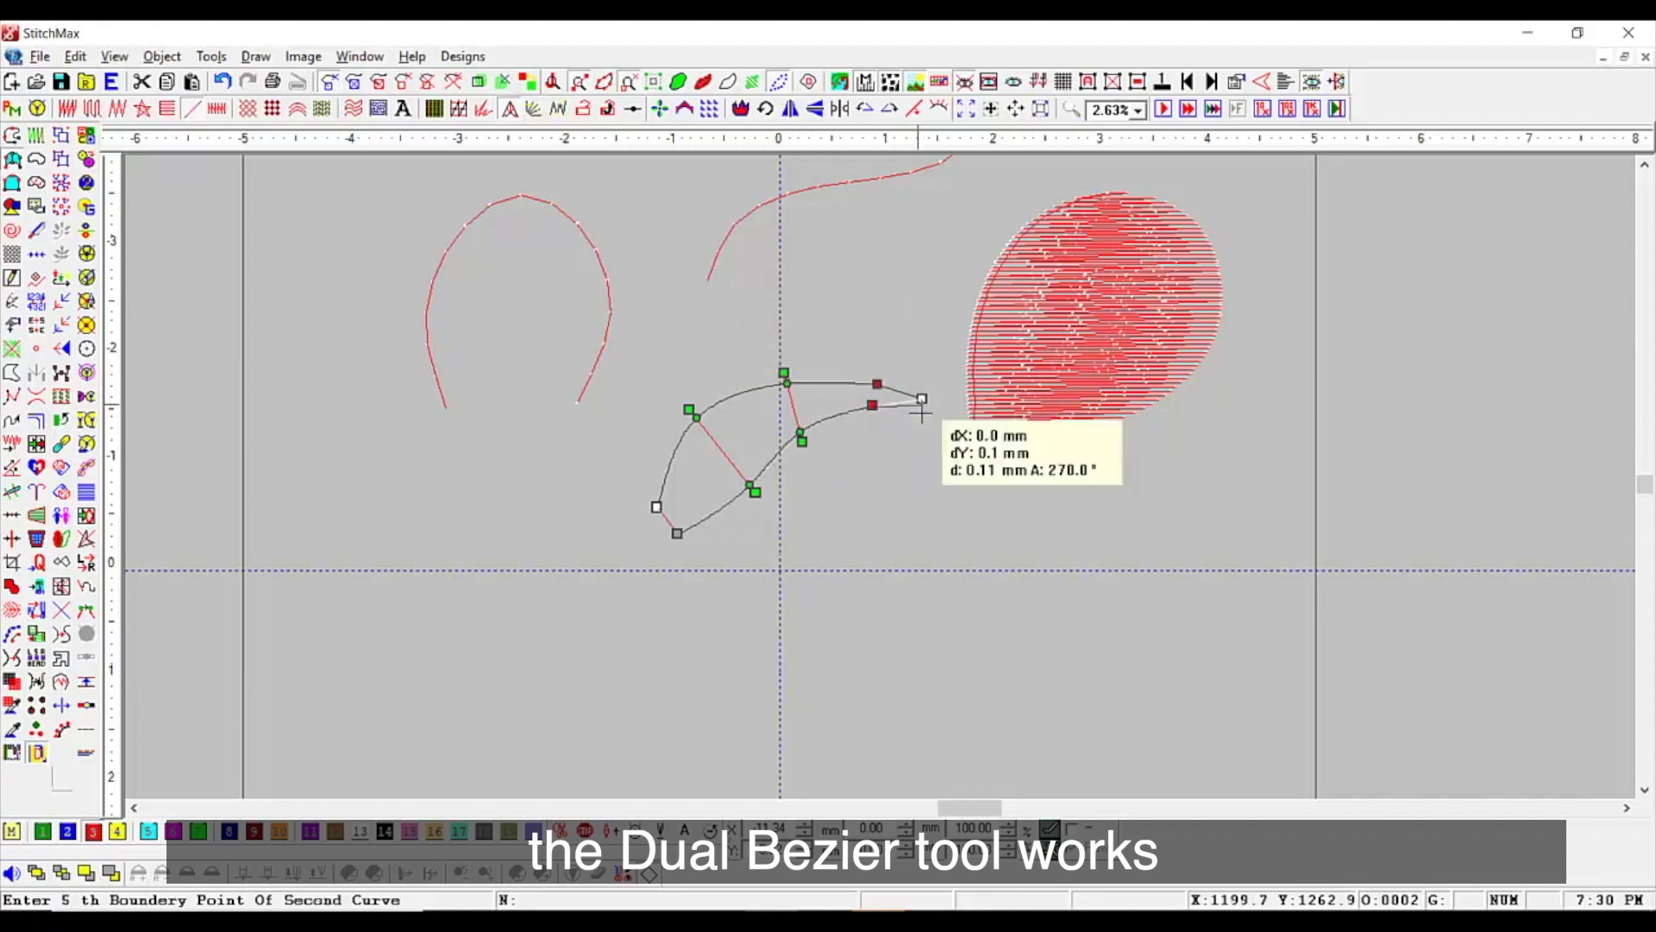
pyautogui.click(922, 405)
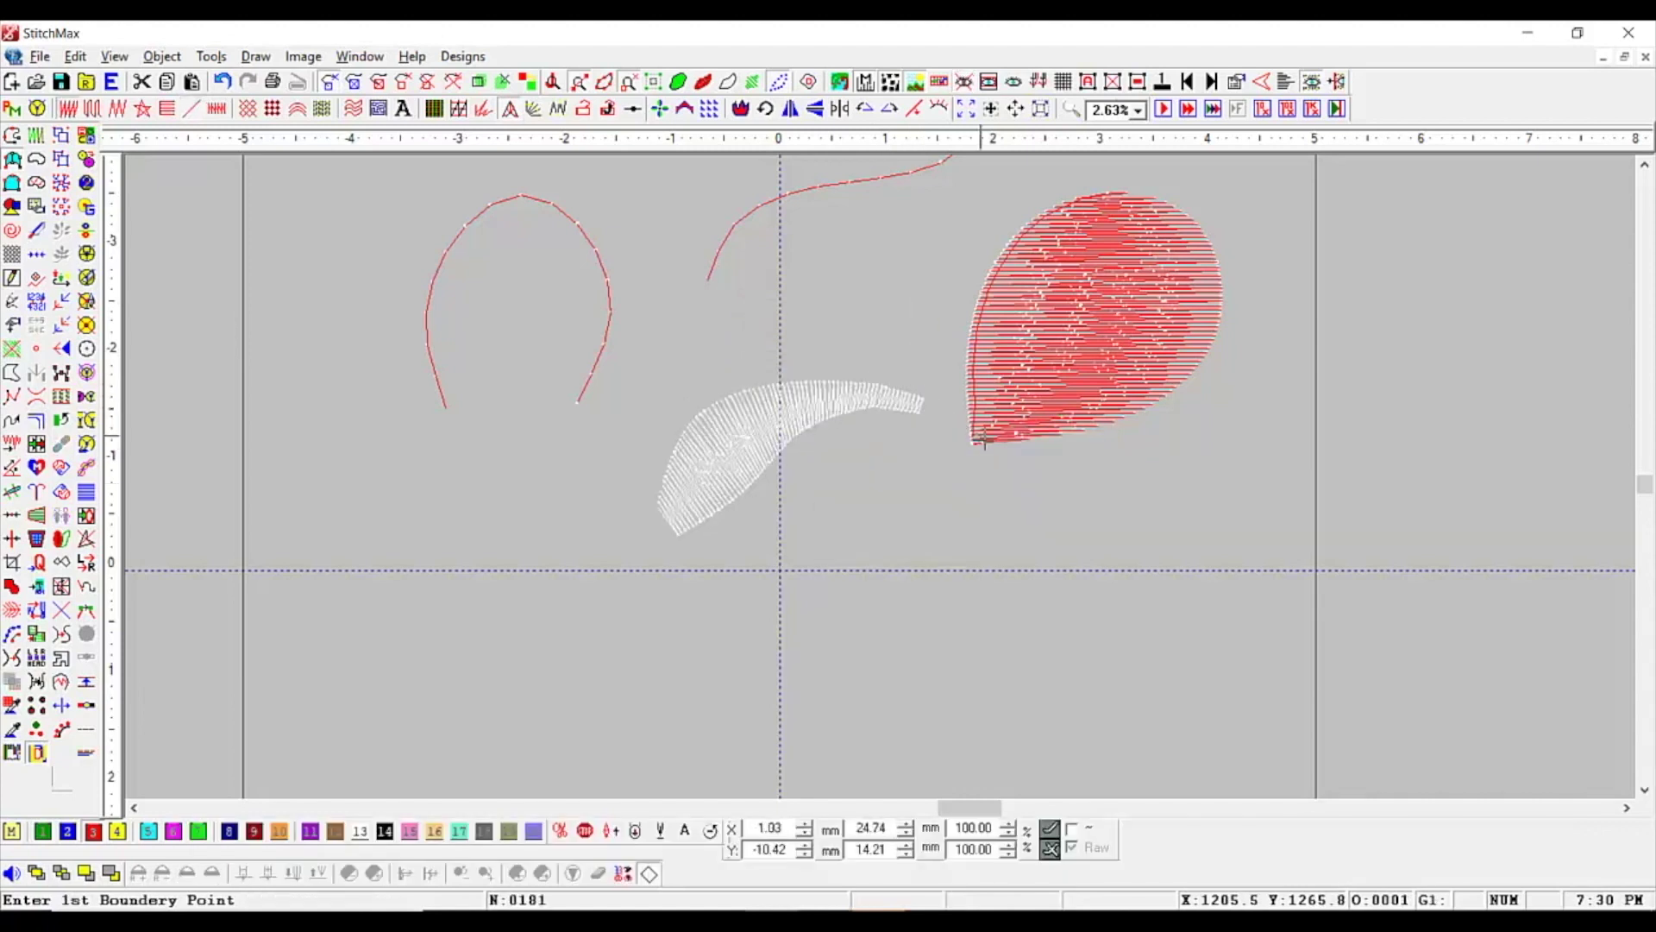
# Step: Move the satin band below the red leaf
pyautogui.scroll(2, 983, 440)
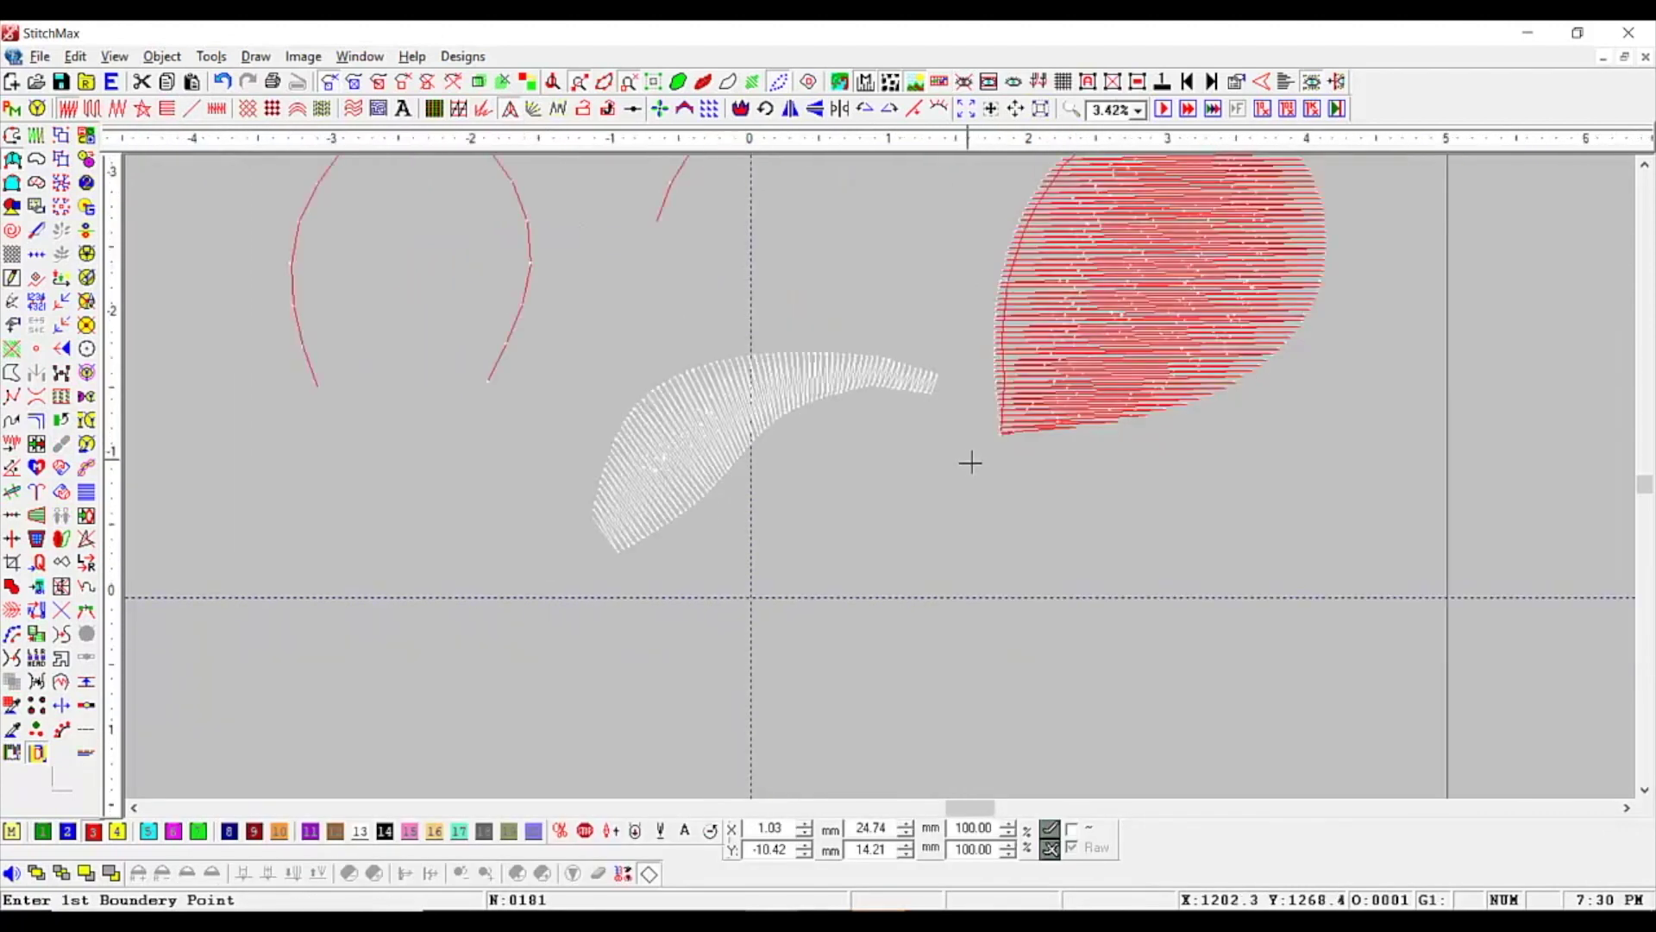
pyautogui.press('Escape')
pyautogui.moveTo(837, 458); pyautogui.dragTo(1413, 538)
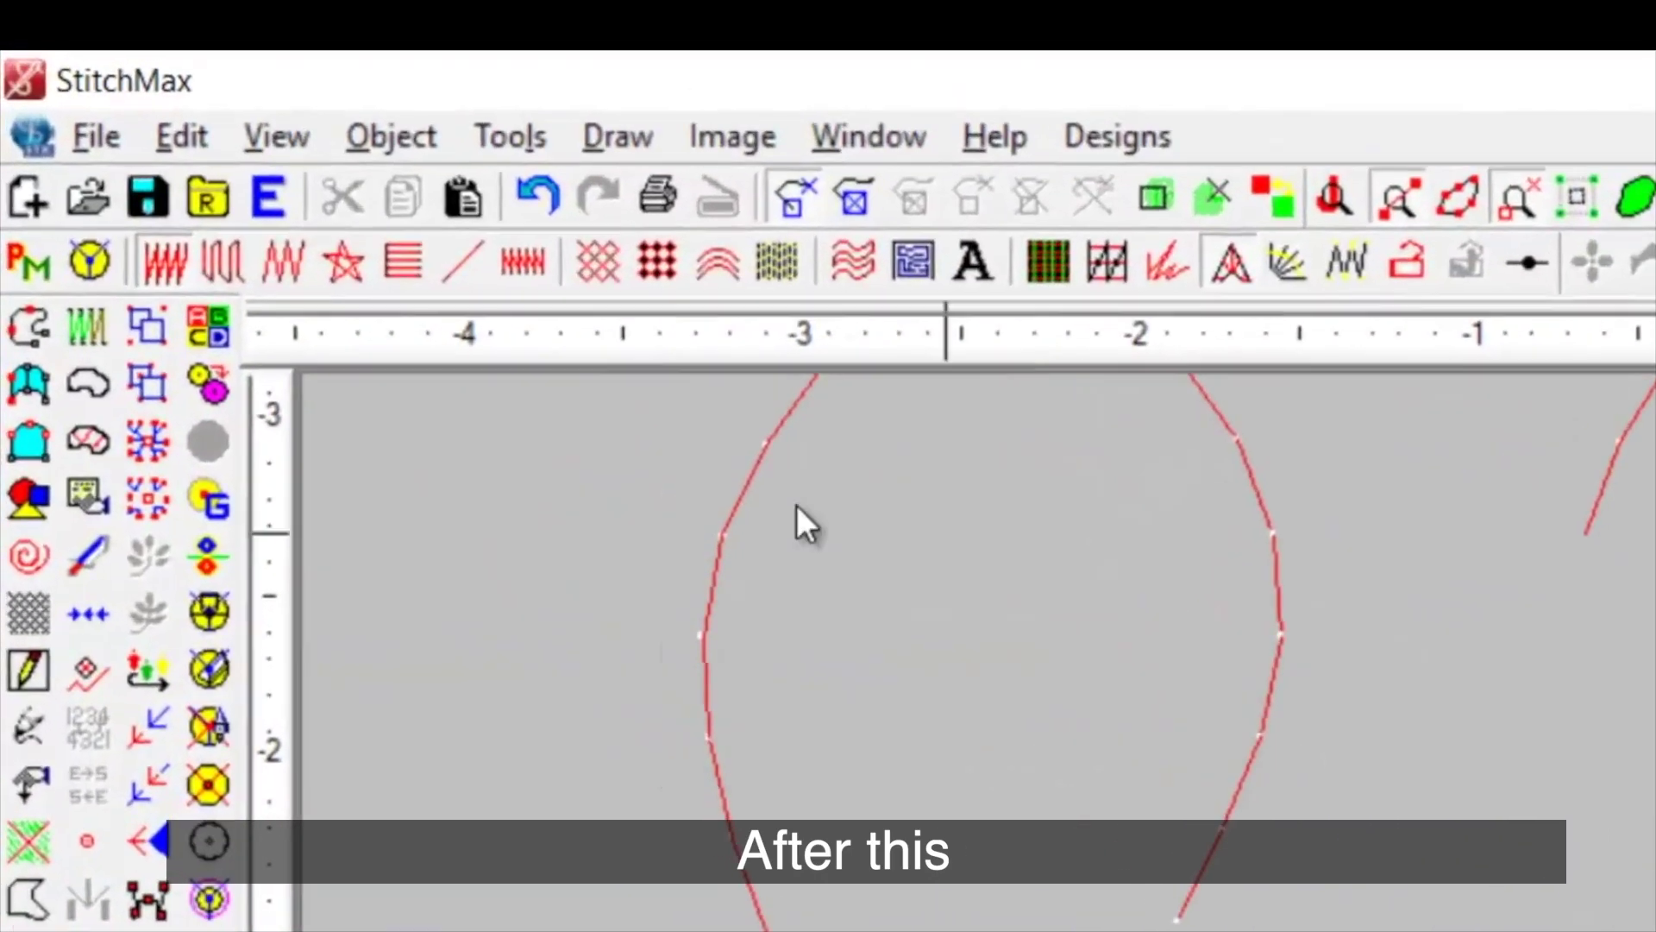
# Step: Draw the first side of a mirrored leaf outline with four points
pyautogui.click(29, 444)
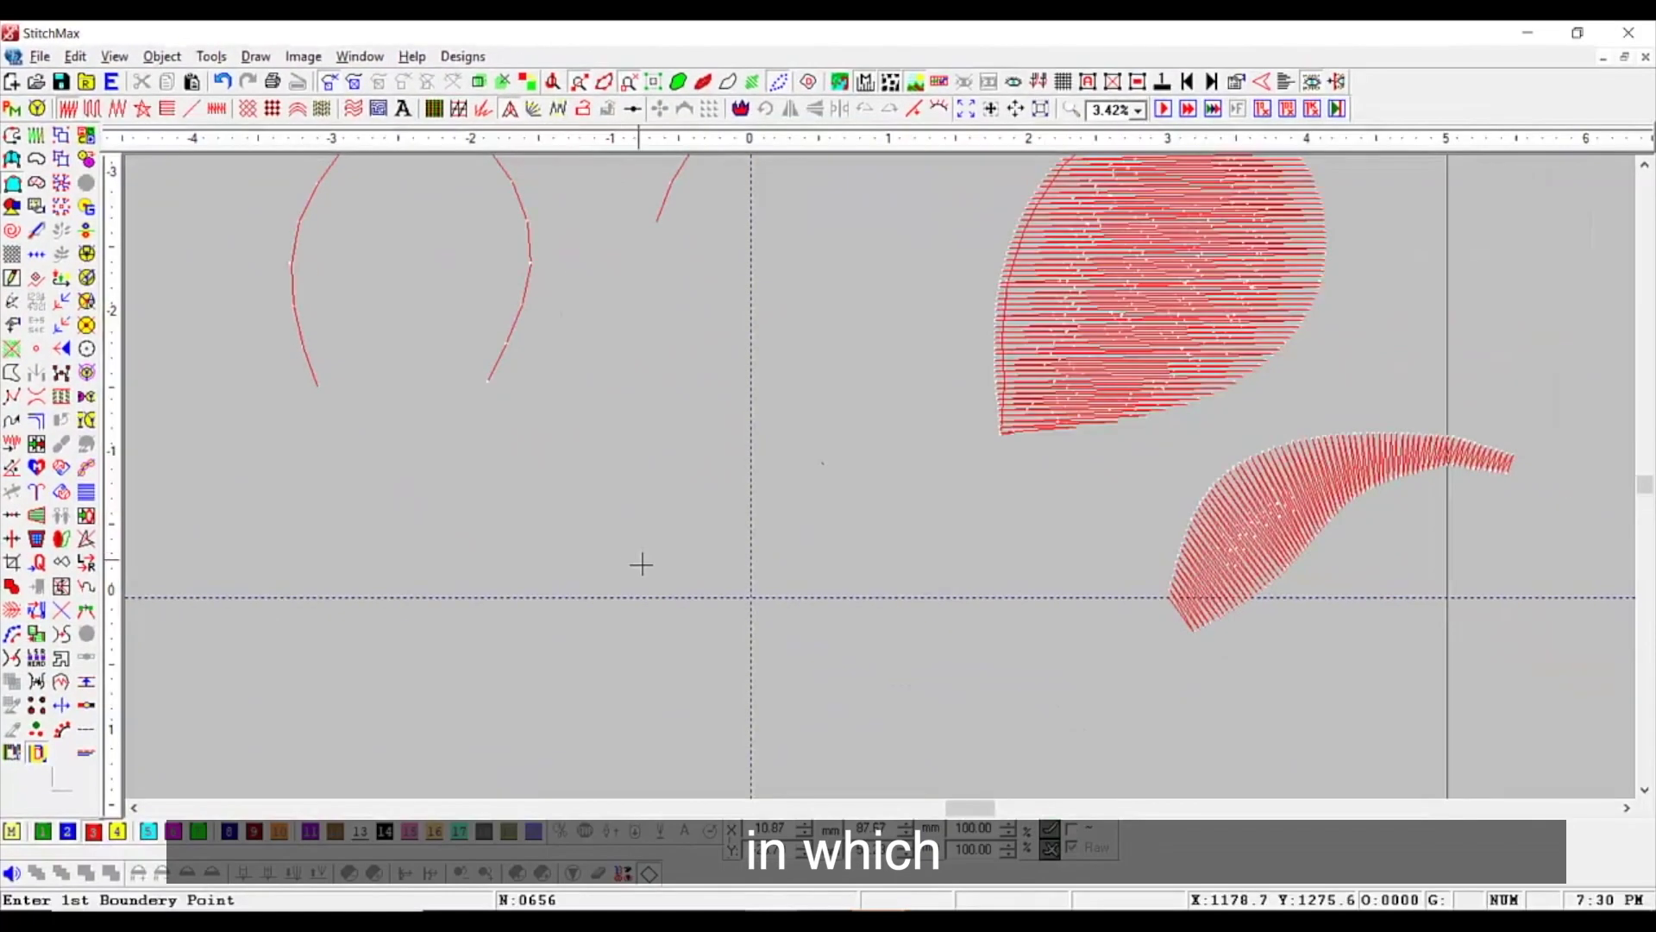
pyautogui.click(639, 573)
pyautogui.click(641, 440)
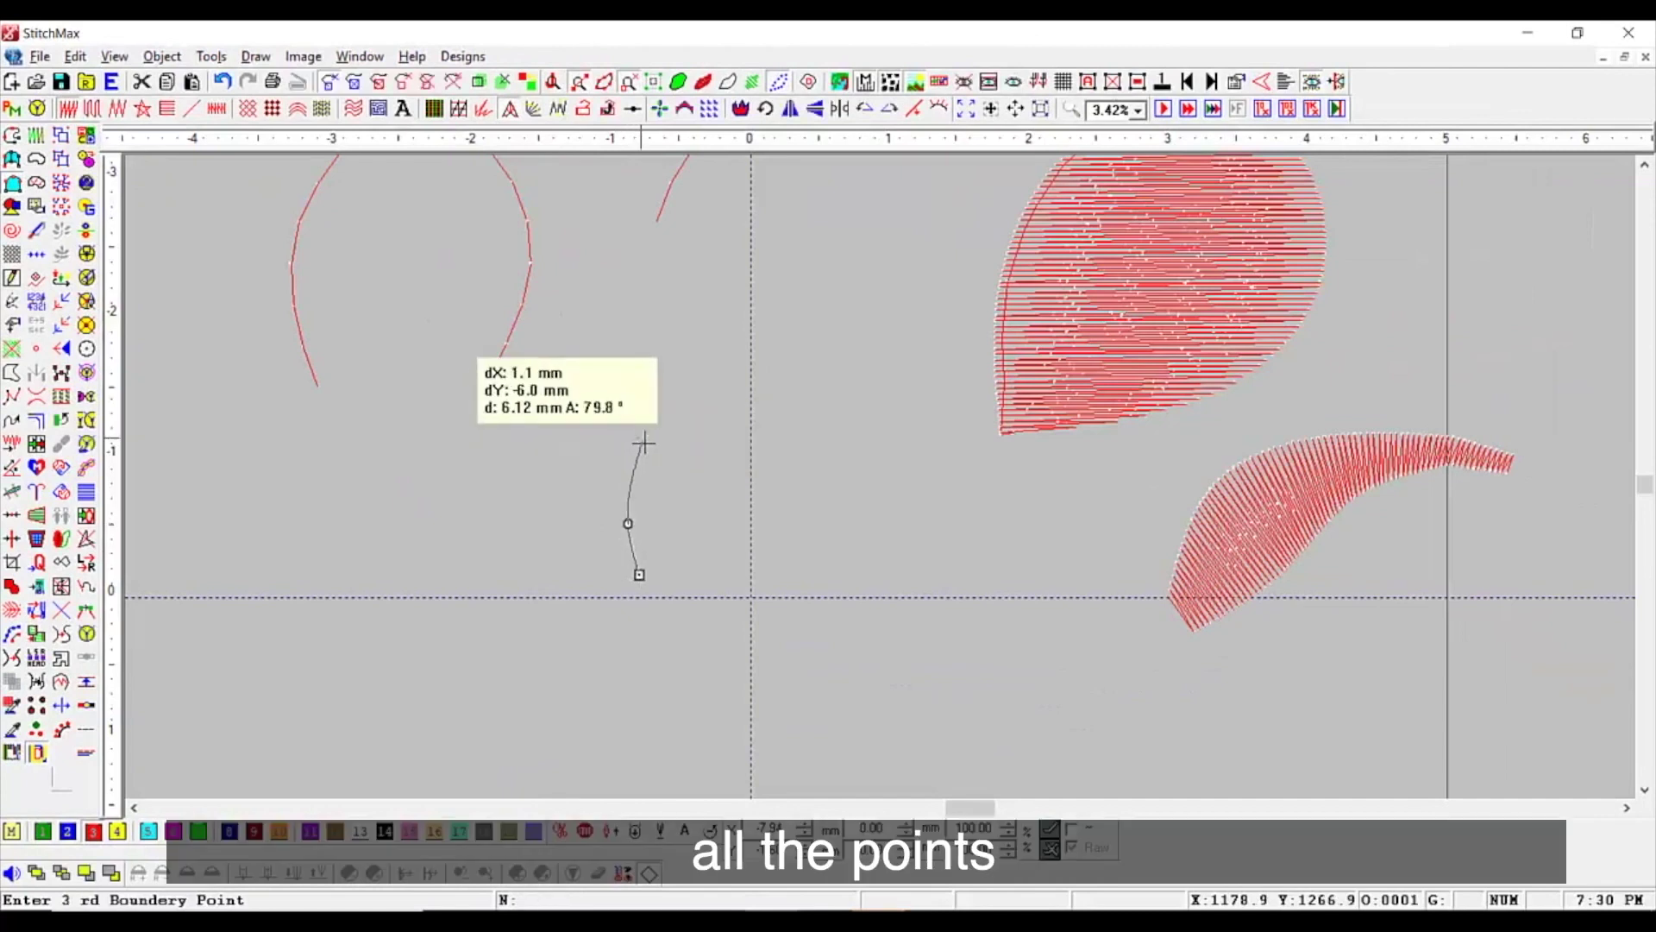
pyautogui.click(659, 391)
pyautogui.click(747, 322)
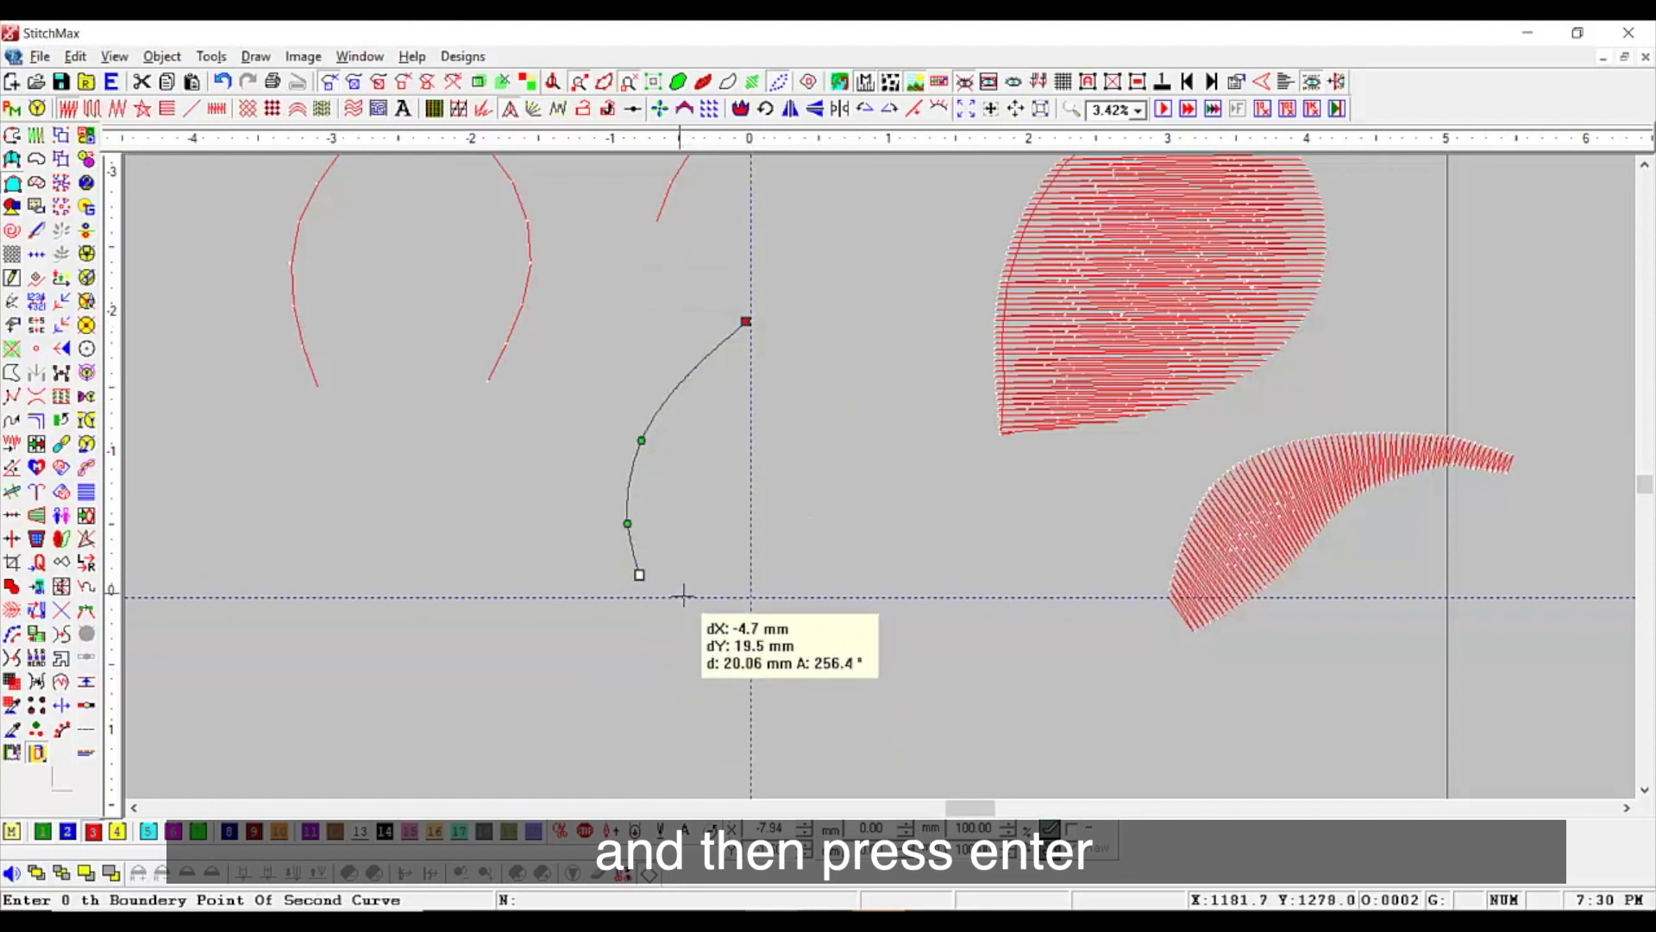
# Step: Add the second curve up the leaf's other side and complete it as a filled leaf
pyautogui.click(681, 592)
pyautogui.click(738, 556)
pyautogui.click(787, 463)
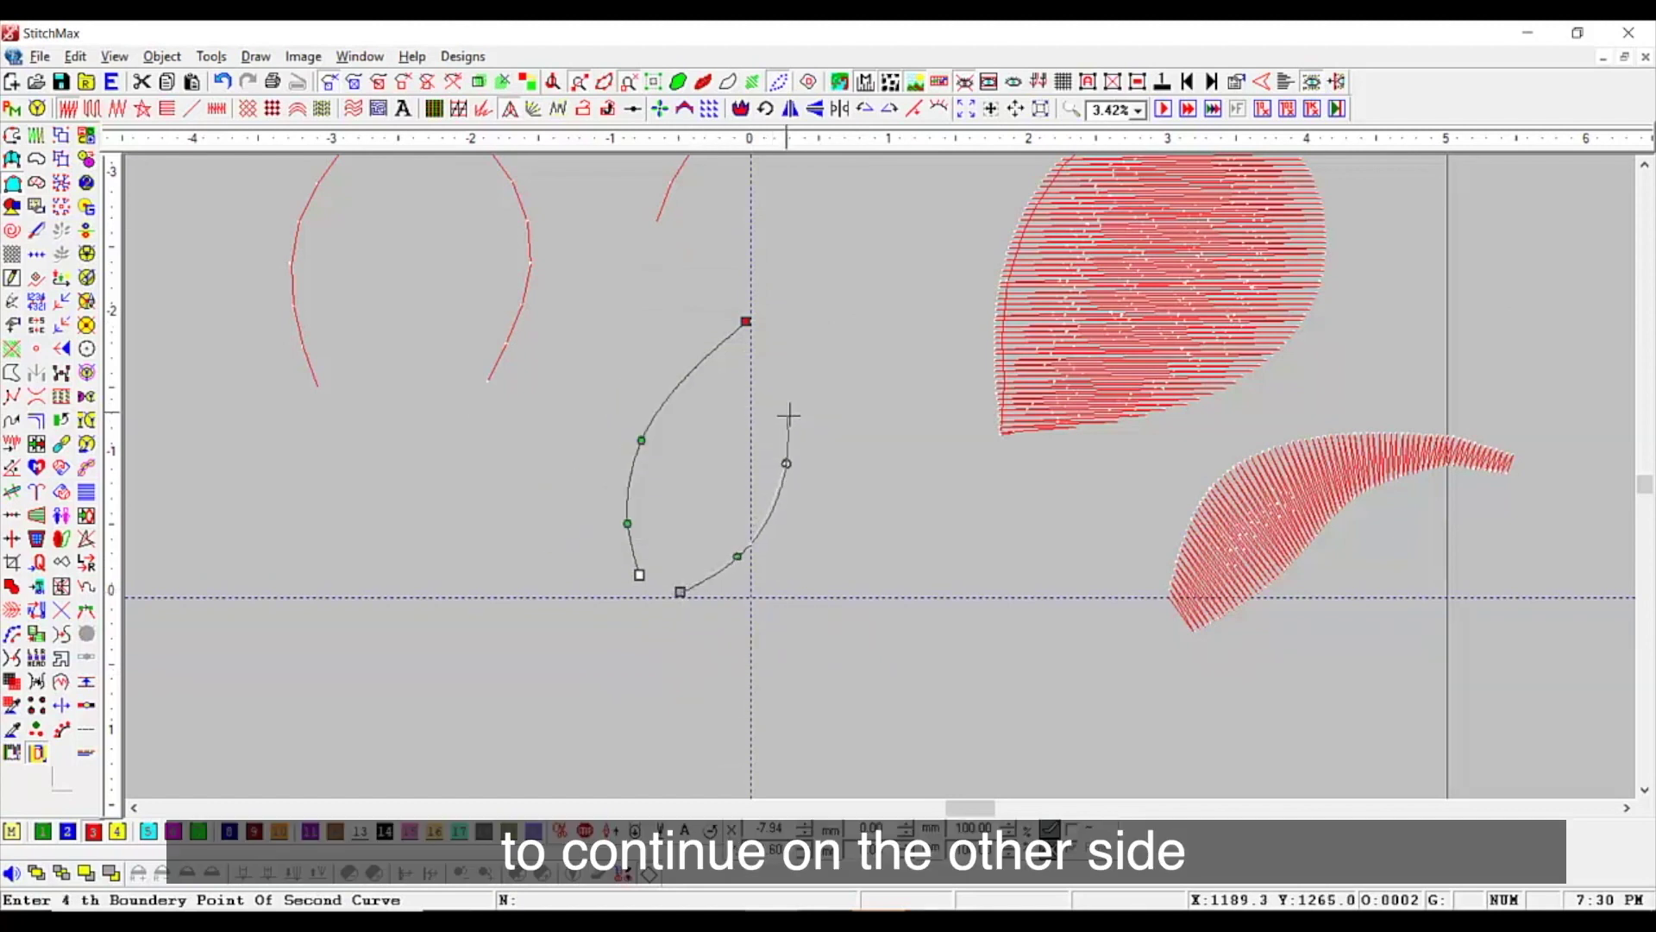
pyautogui.click(792, 401)
pyautogui.click(811, 345)
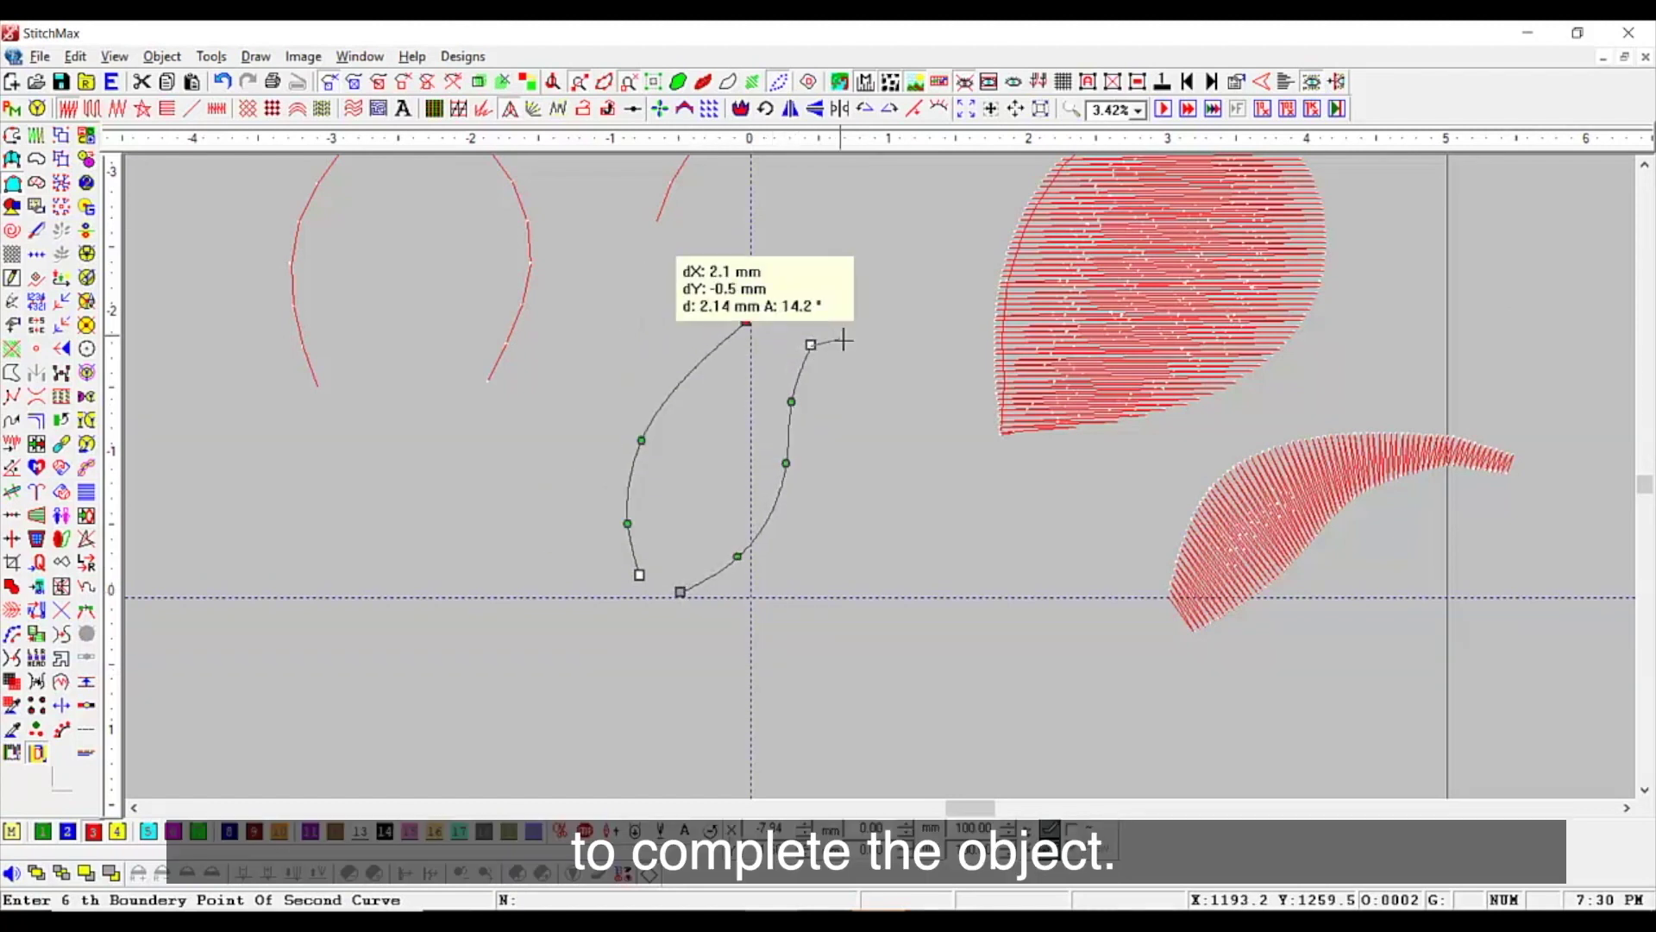
pyautogui.scroll(1, 843, 341)
pyautogui.press('Return')
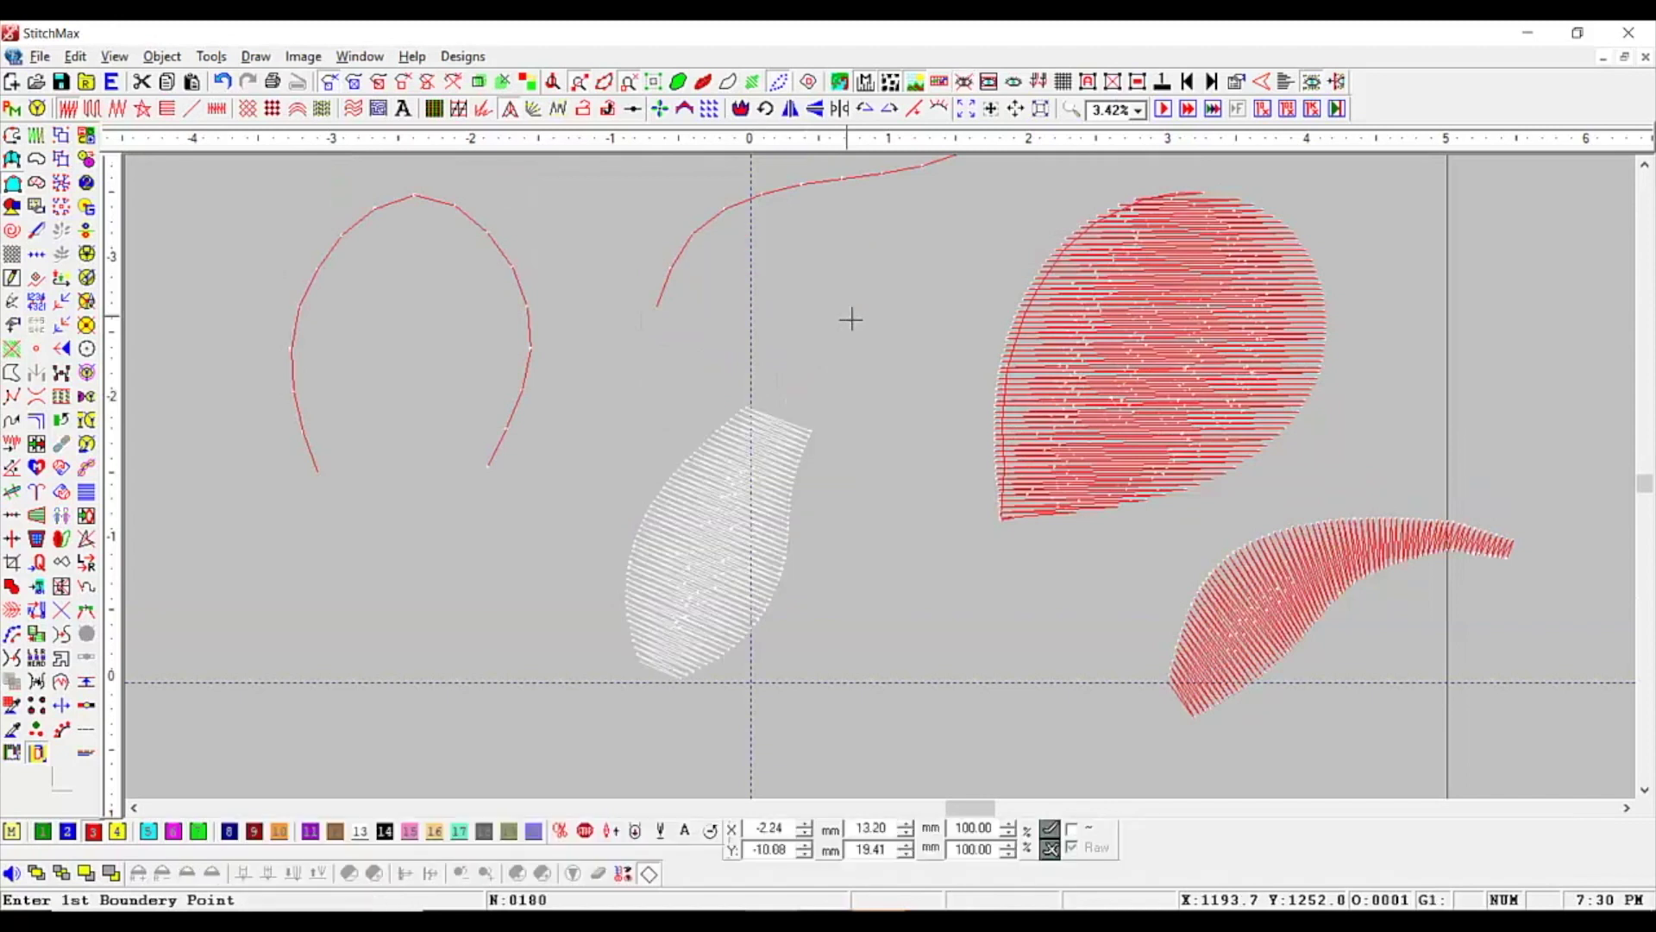
pyautogui.scroll(-1, 851, 320)
pyautogui.scroll(2, 851, 319)
pyautogui.scroll(-2, 850, 319)
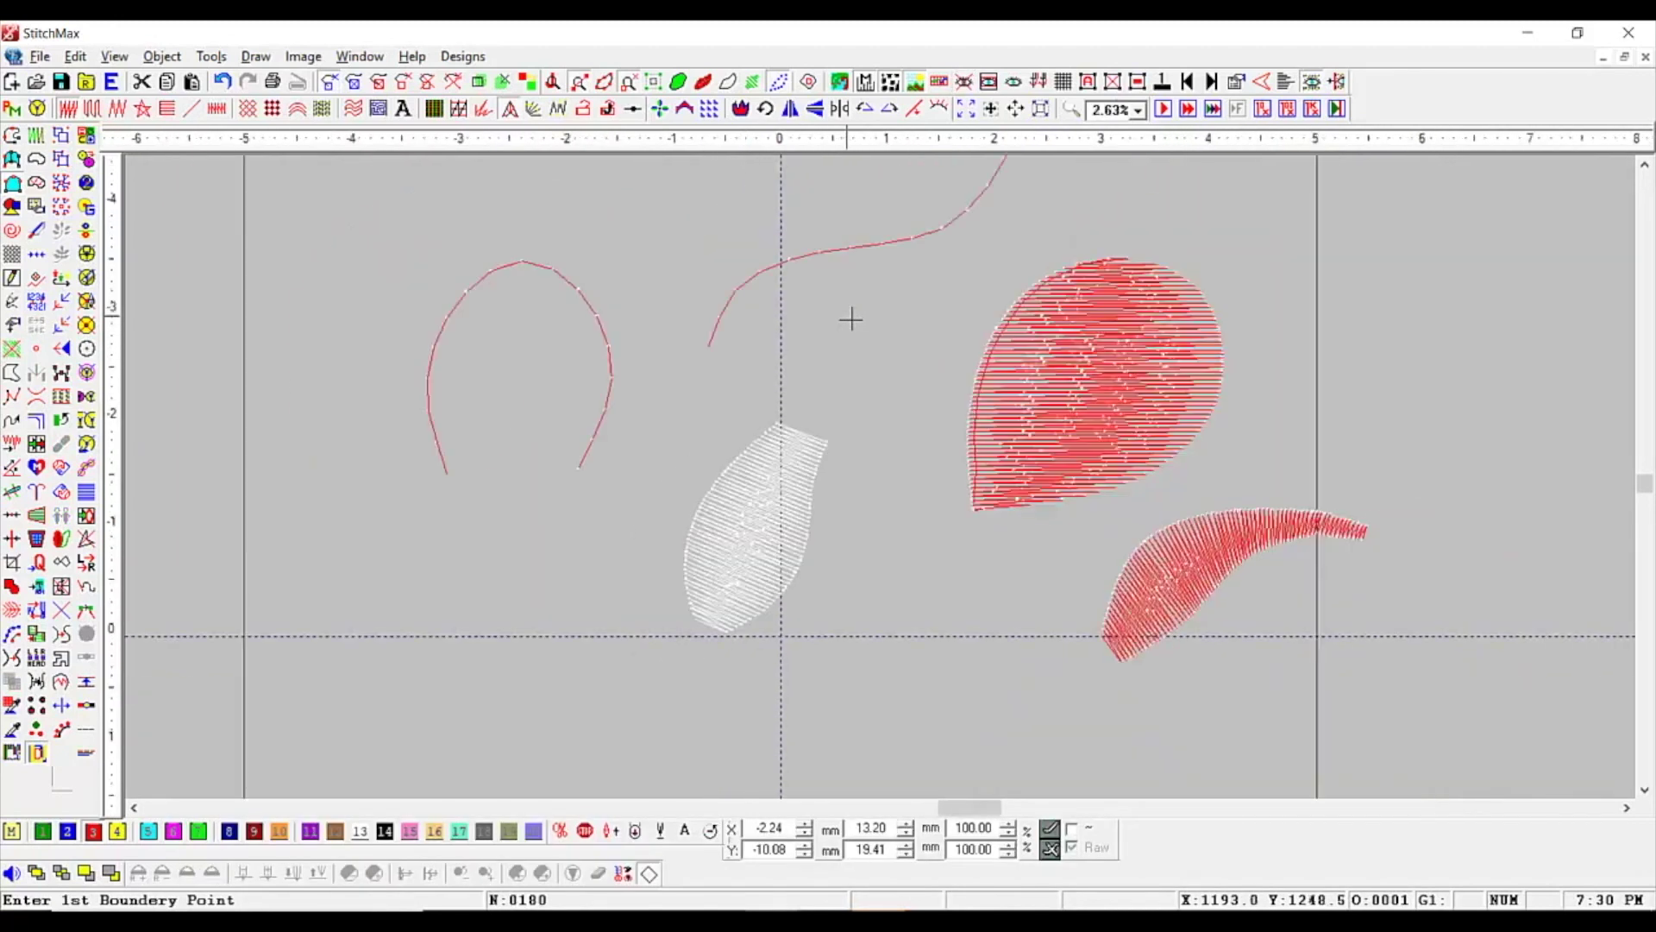
pyautogui.scroll(-1, 845, 317)
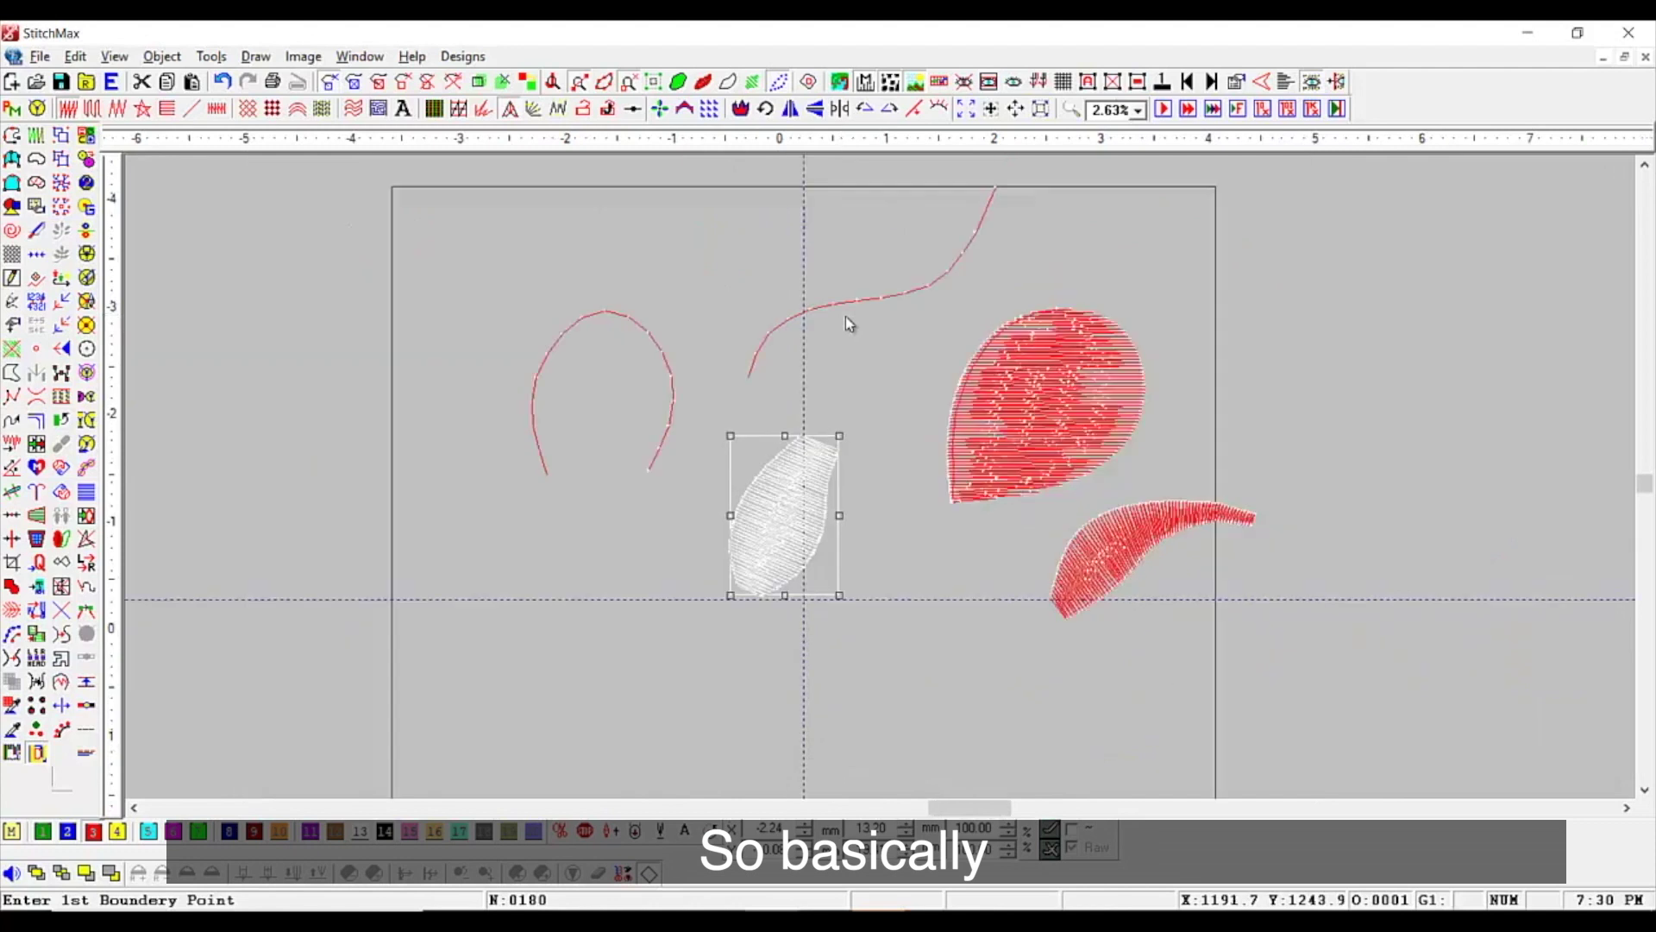
pyautogui.scroll(-2, 743, 333)
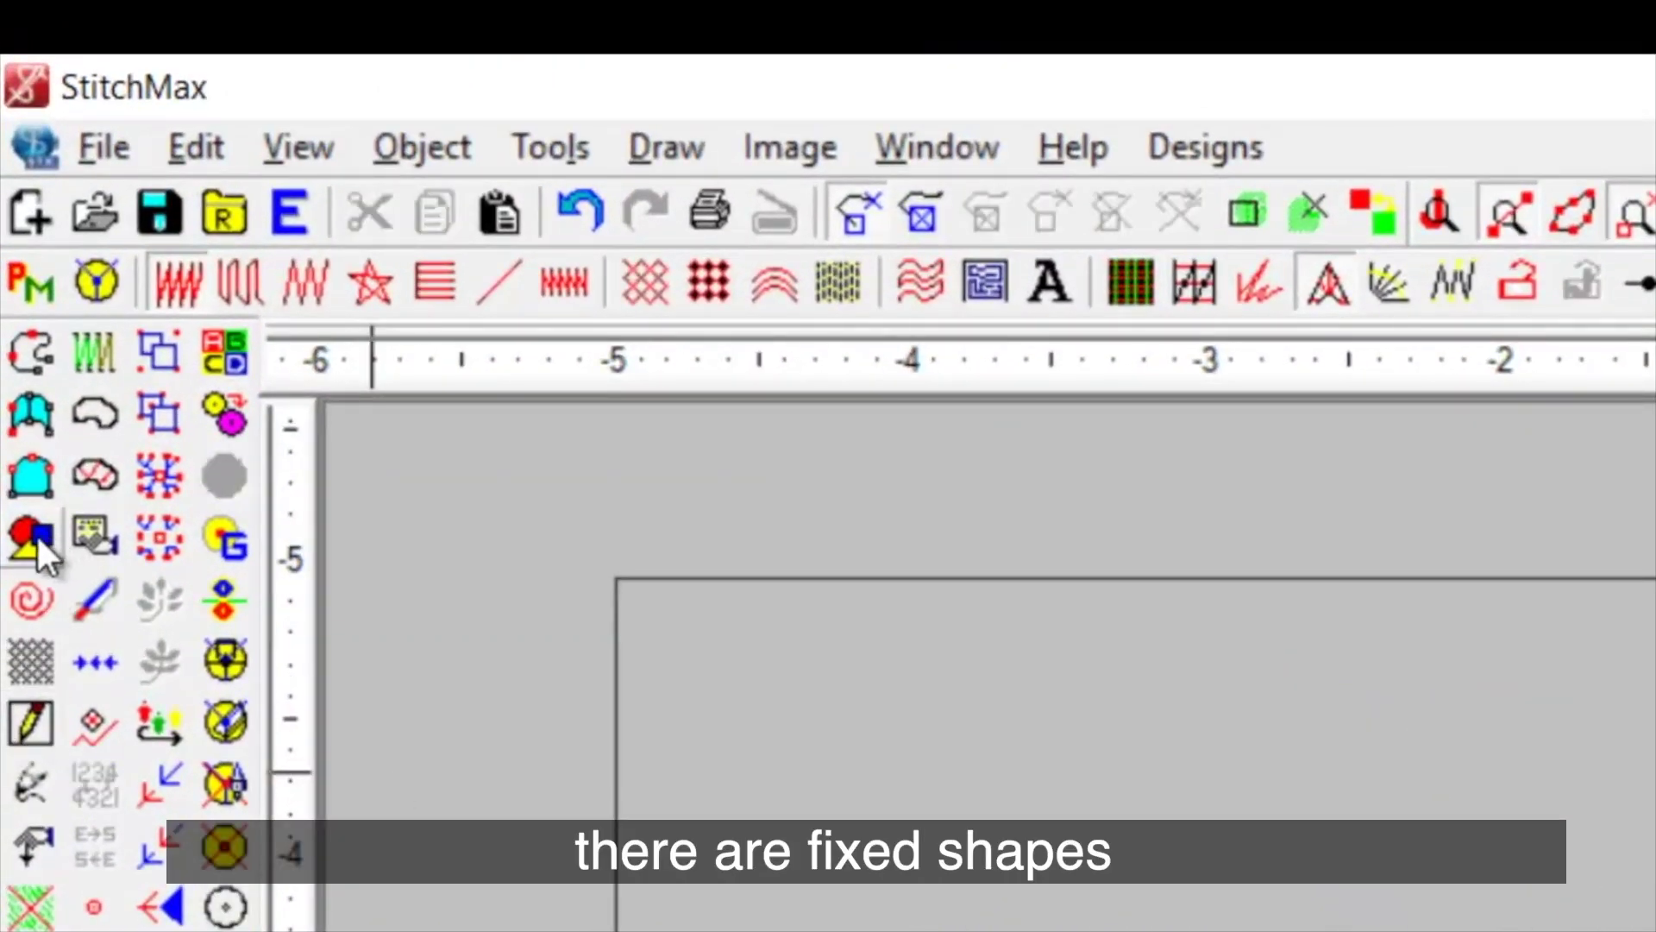
# Step: Drag out a circle from its centre with Ellipse Form Center near the top-left
pyautogui.click(38, 535)
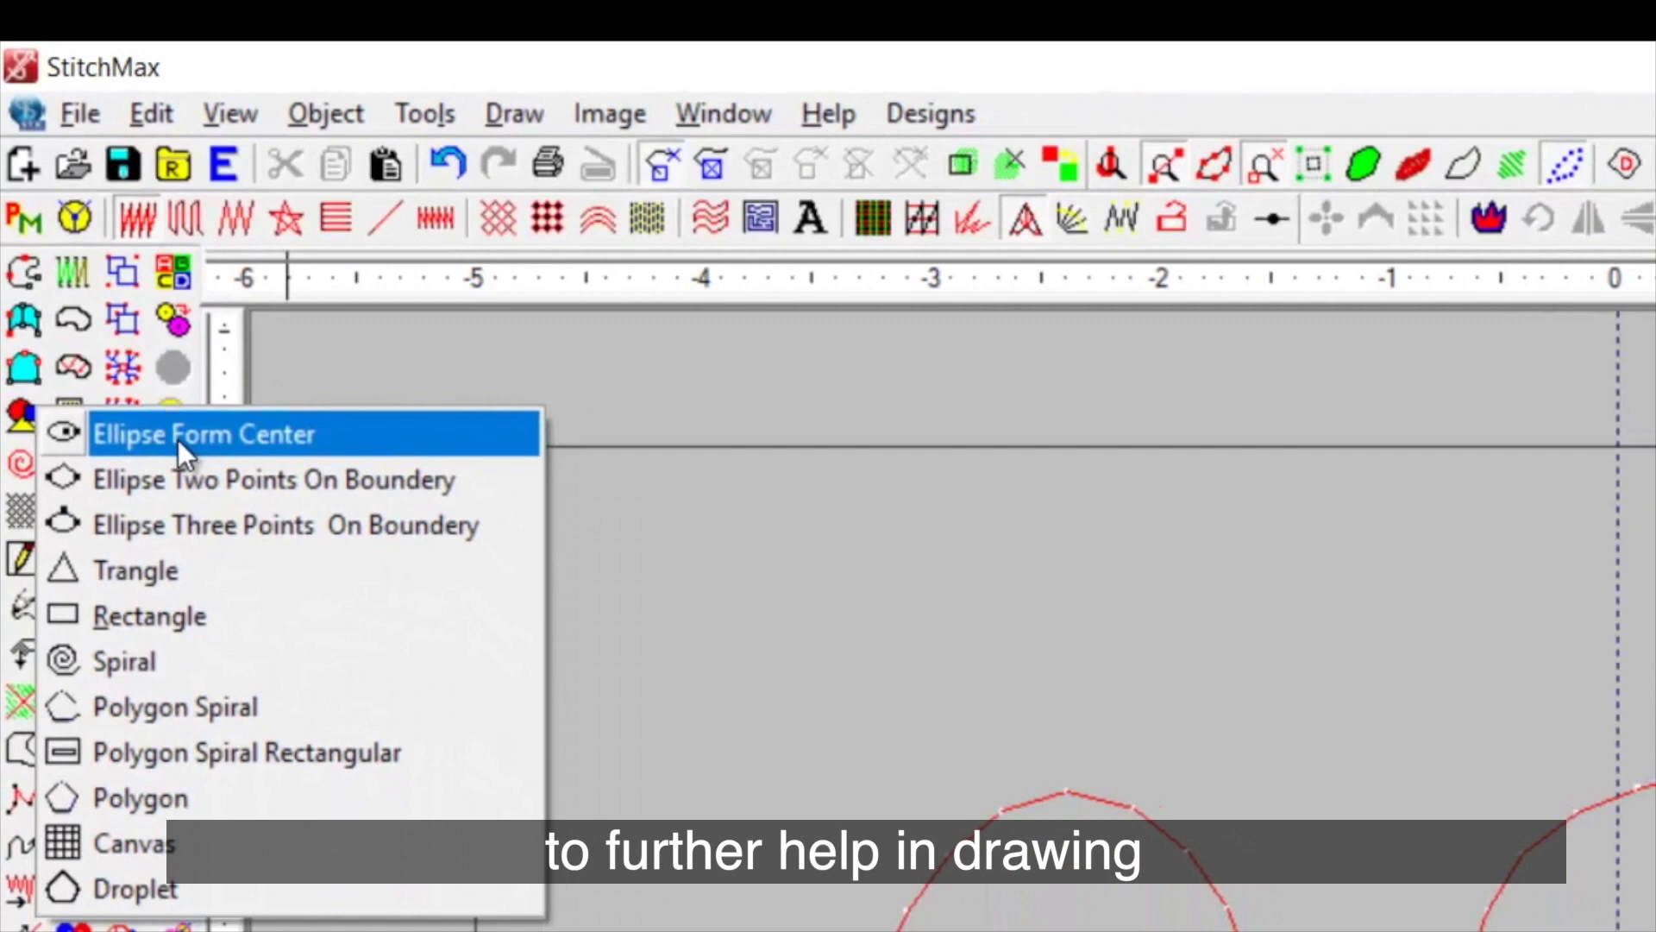
pyautogui.click(177, 439)
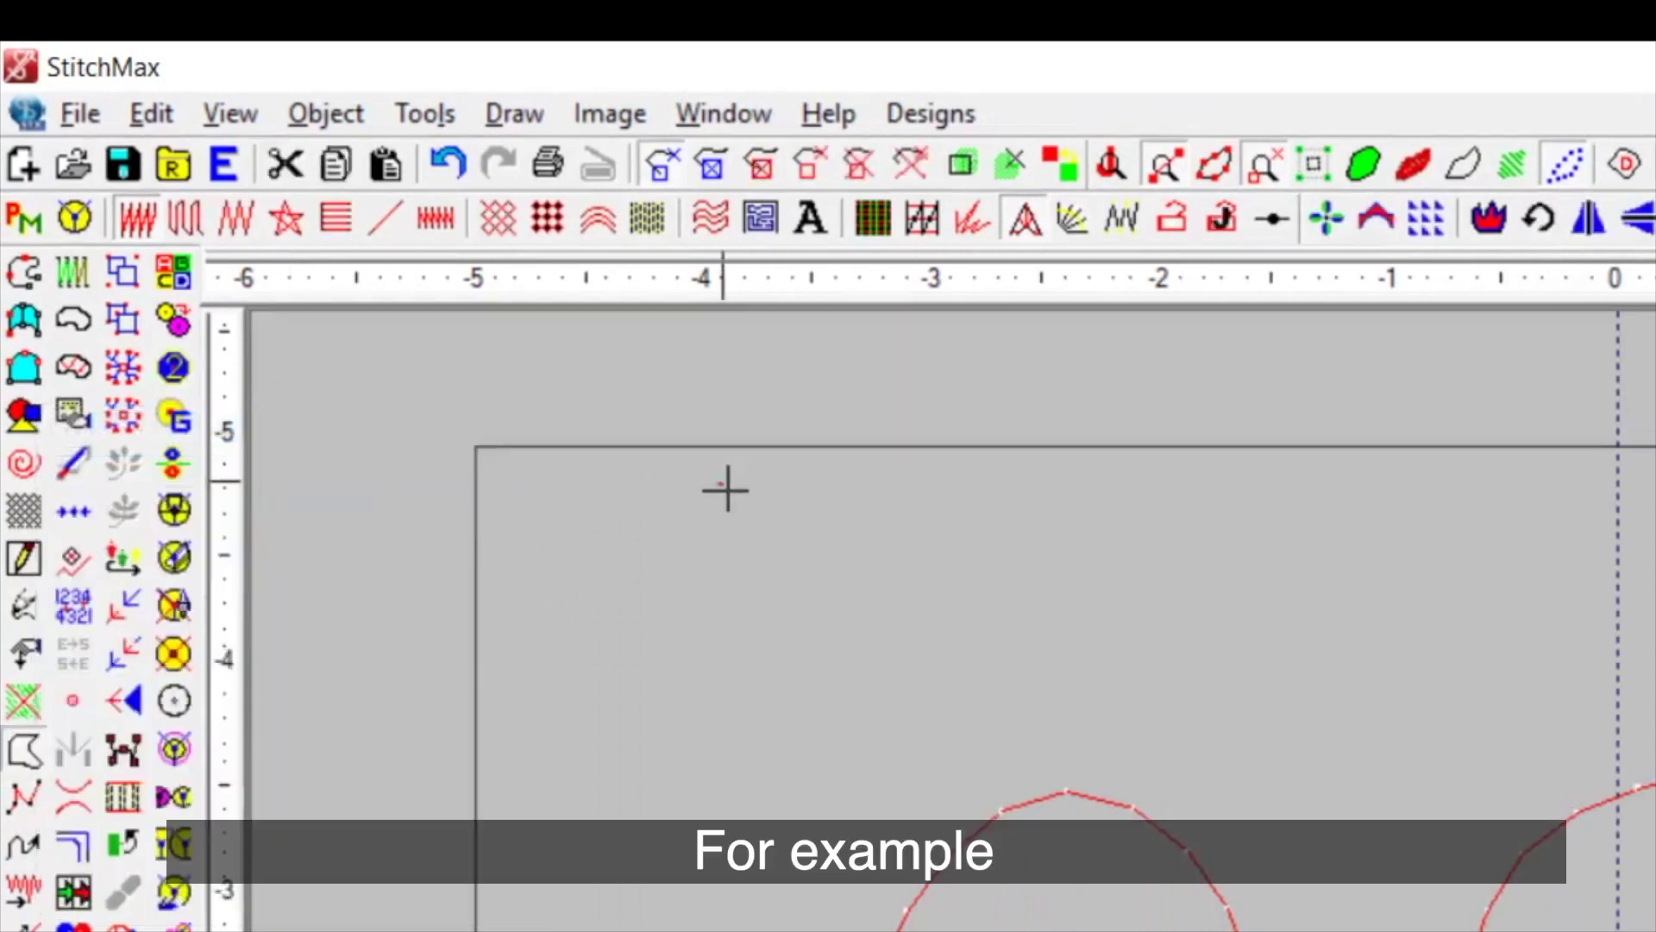
pyautogui.moveTo(723, 474); pyautogui.dragTo(855, 568)
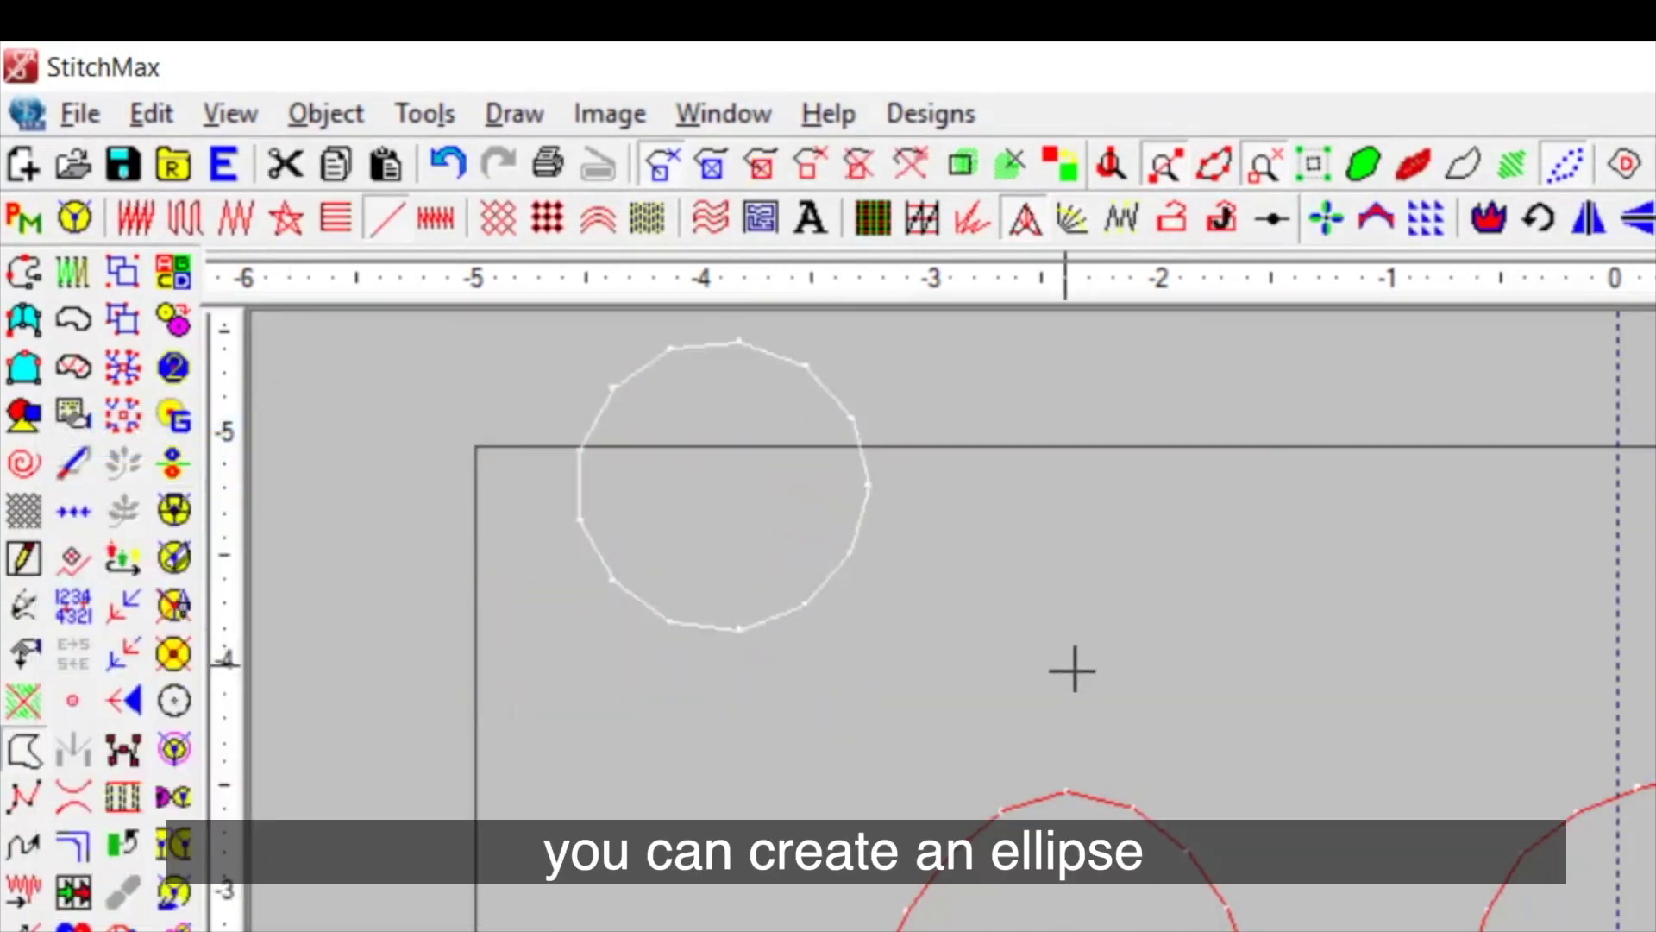
# Step: Add a second circle touching the first using Ellipse Two Points On Boundary
pyautogui.click(16, 415)
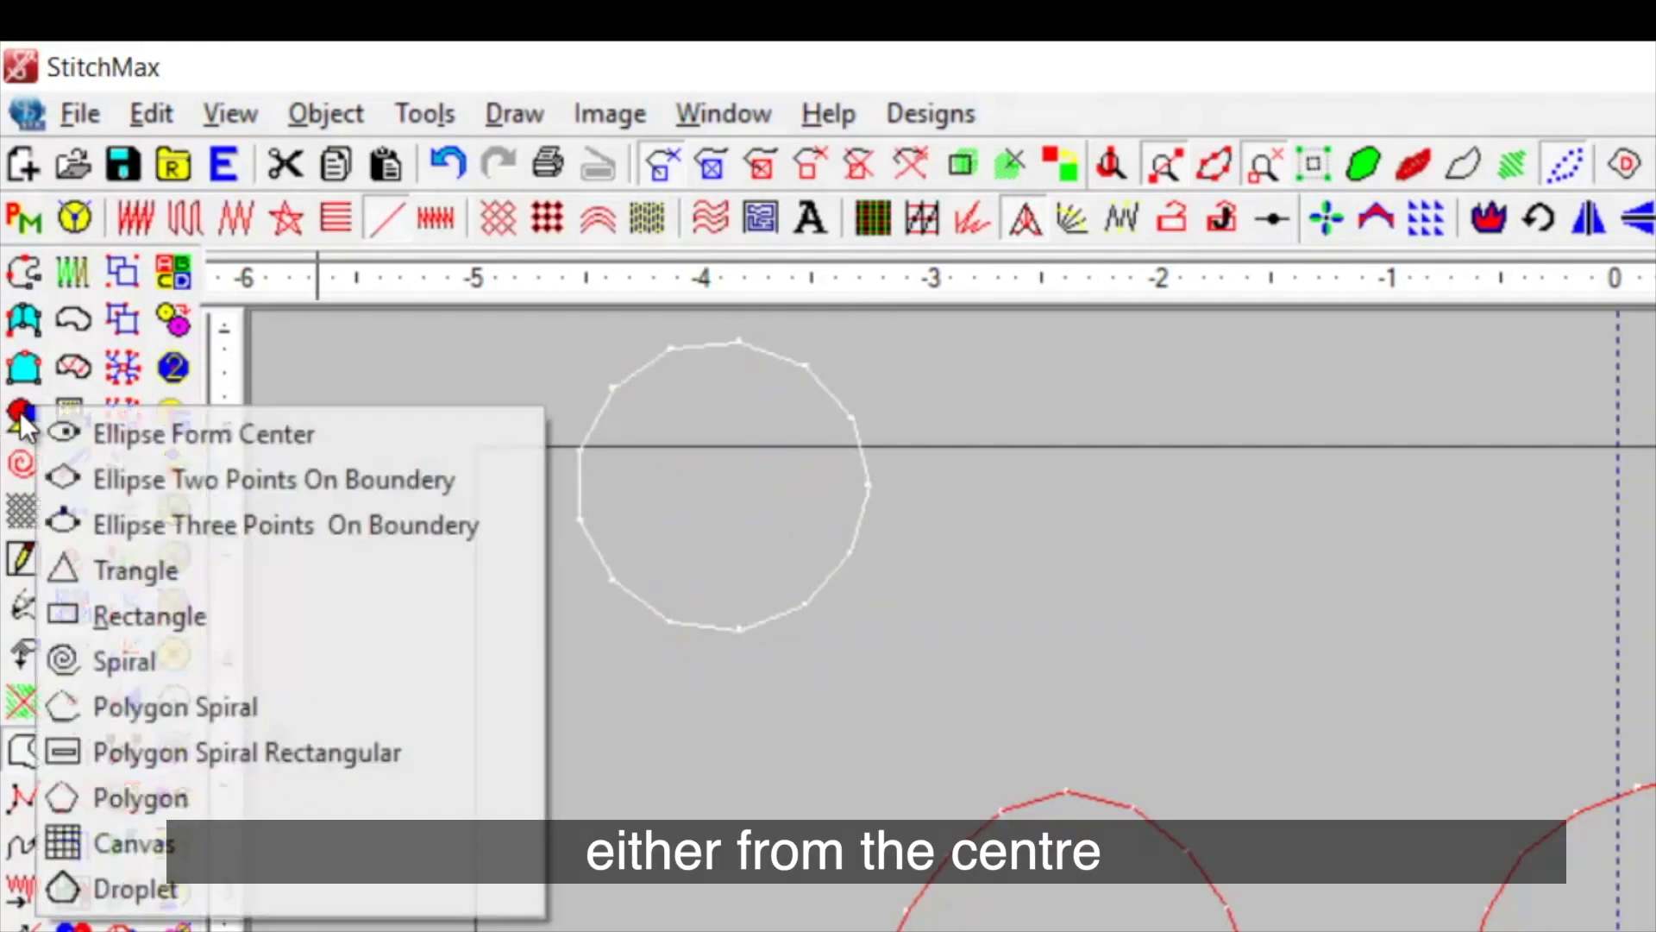
pyautogui.click(288, 484)
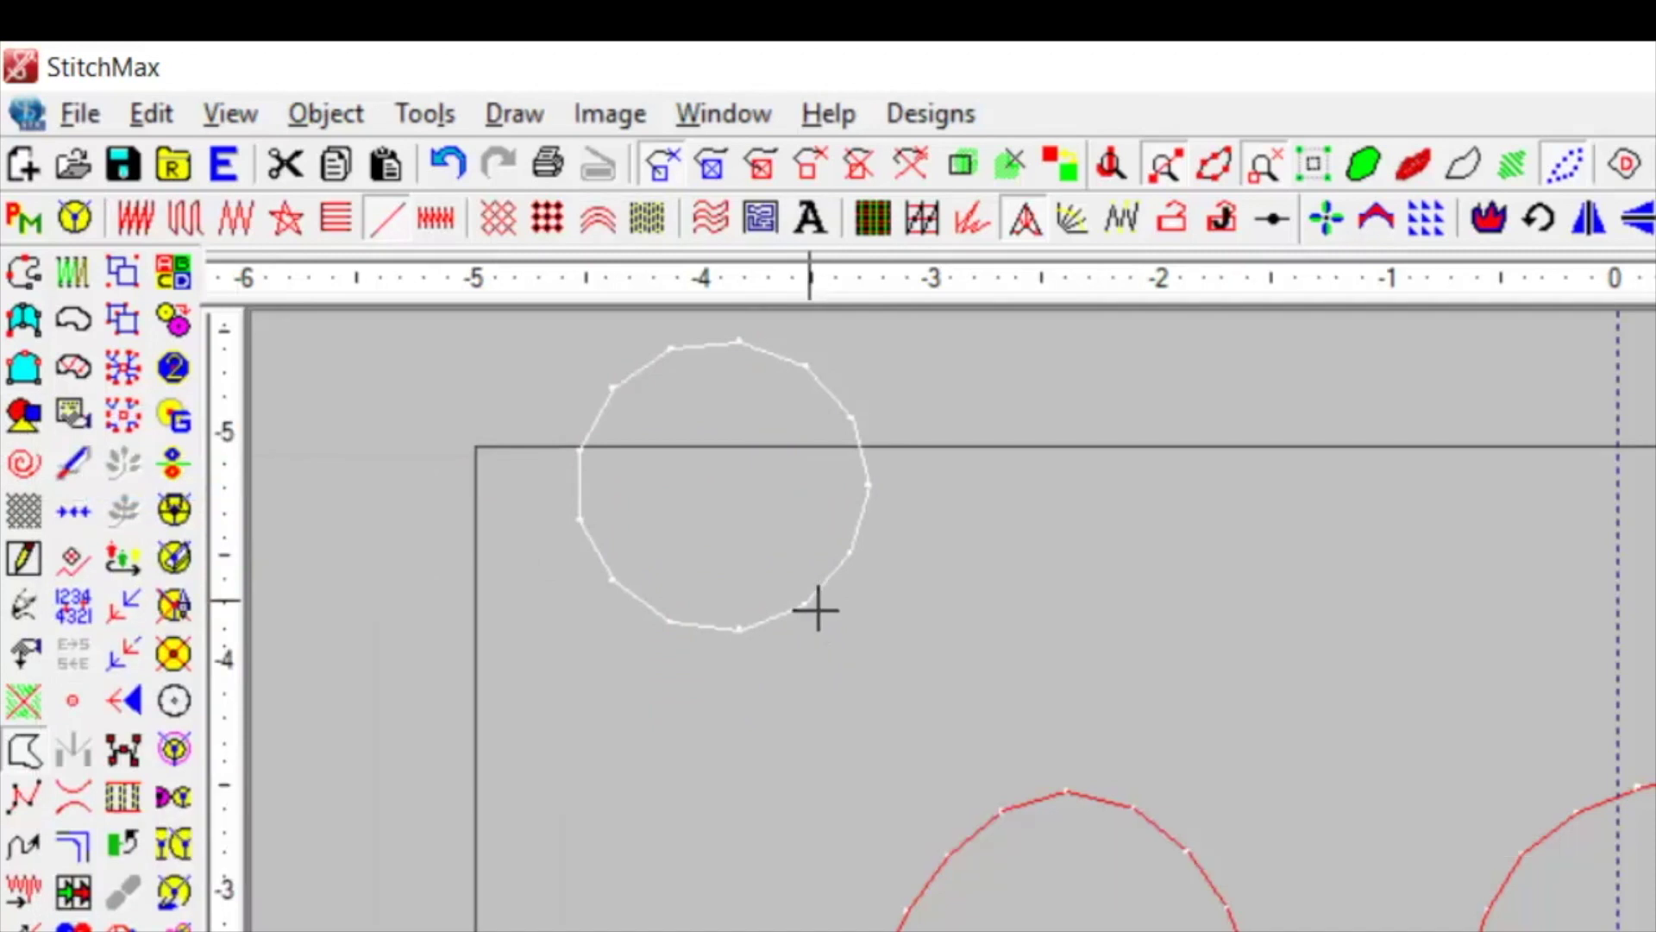
pyautogui.click(815, 611)
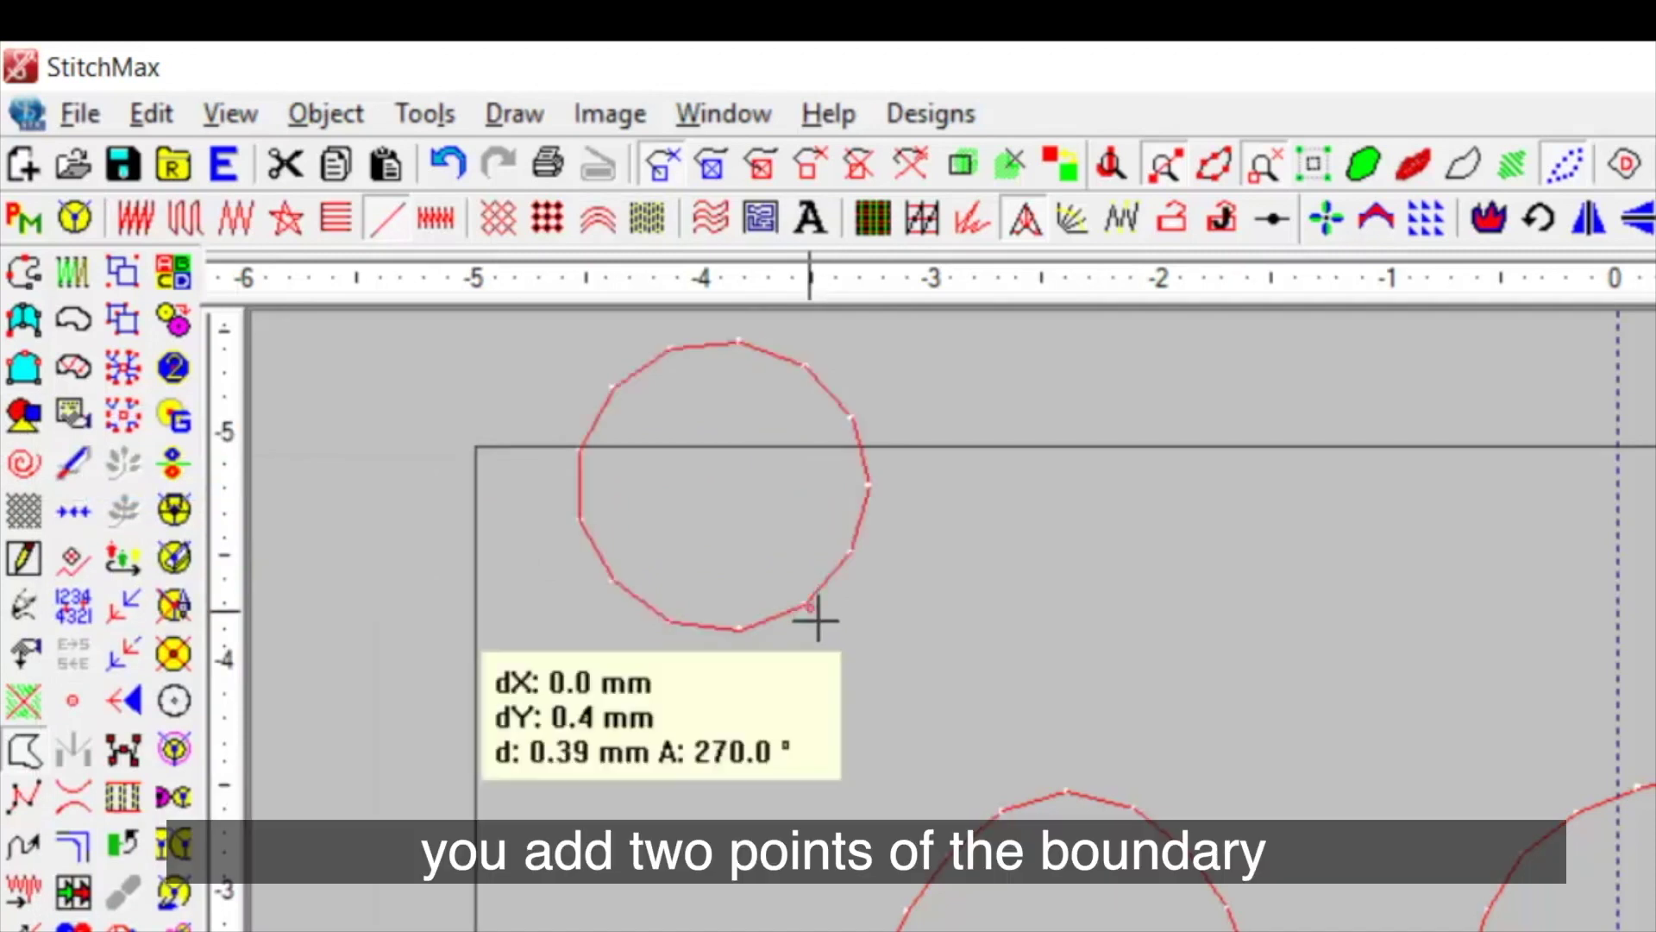
pyautogui.click(1010, 812)
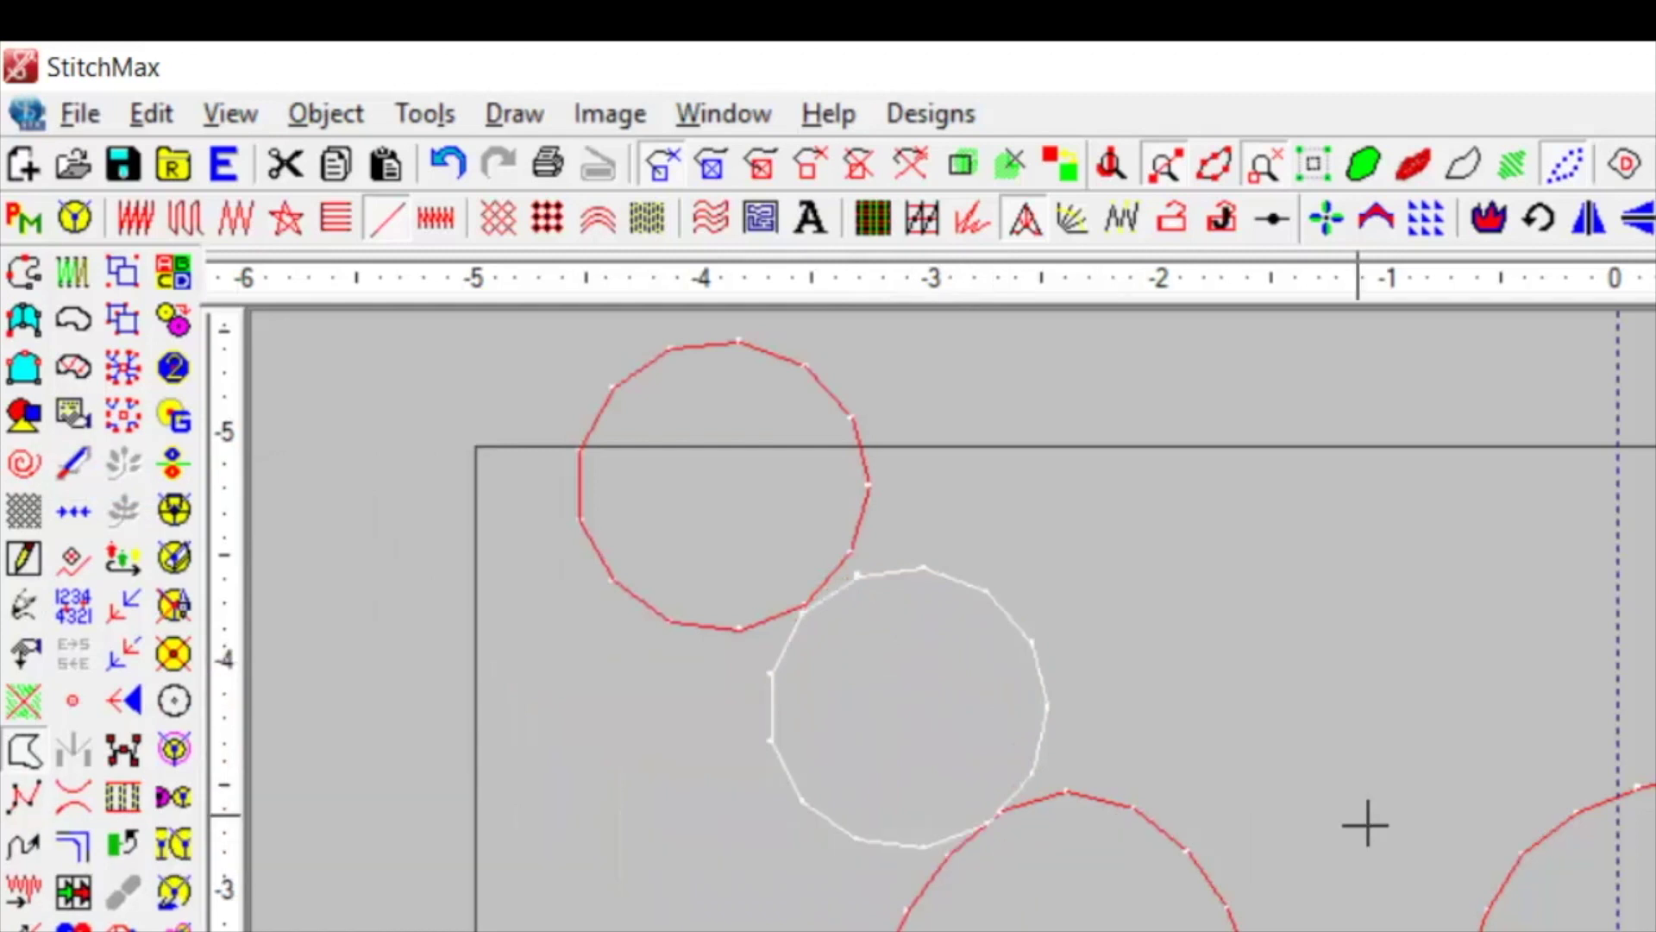
# Step: Add a flat horizontal oval to the right with Ellipse Three Points On Boundary
pyautogui.click(26, 419)
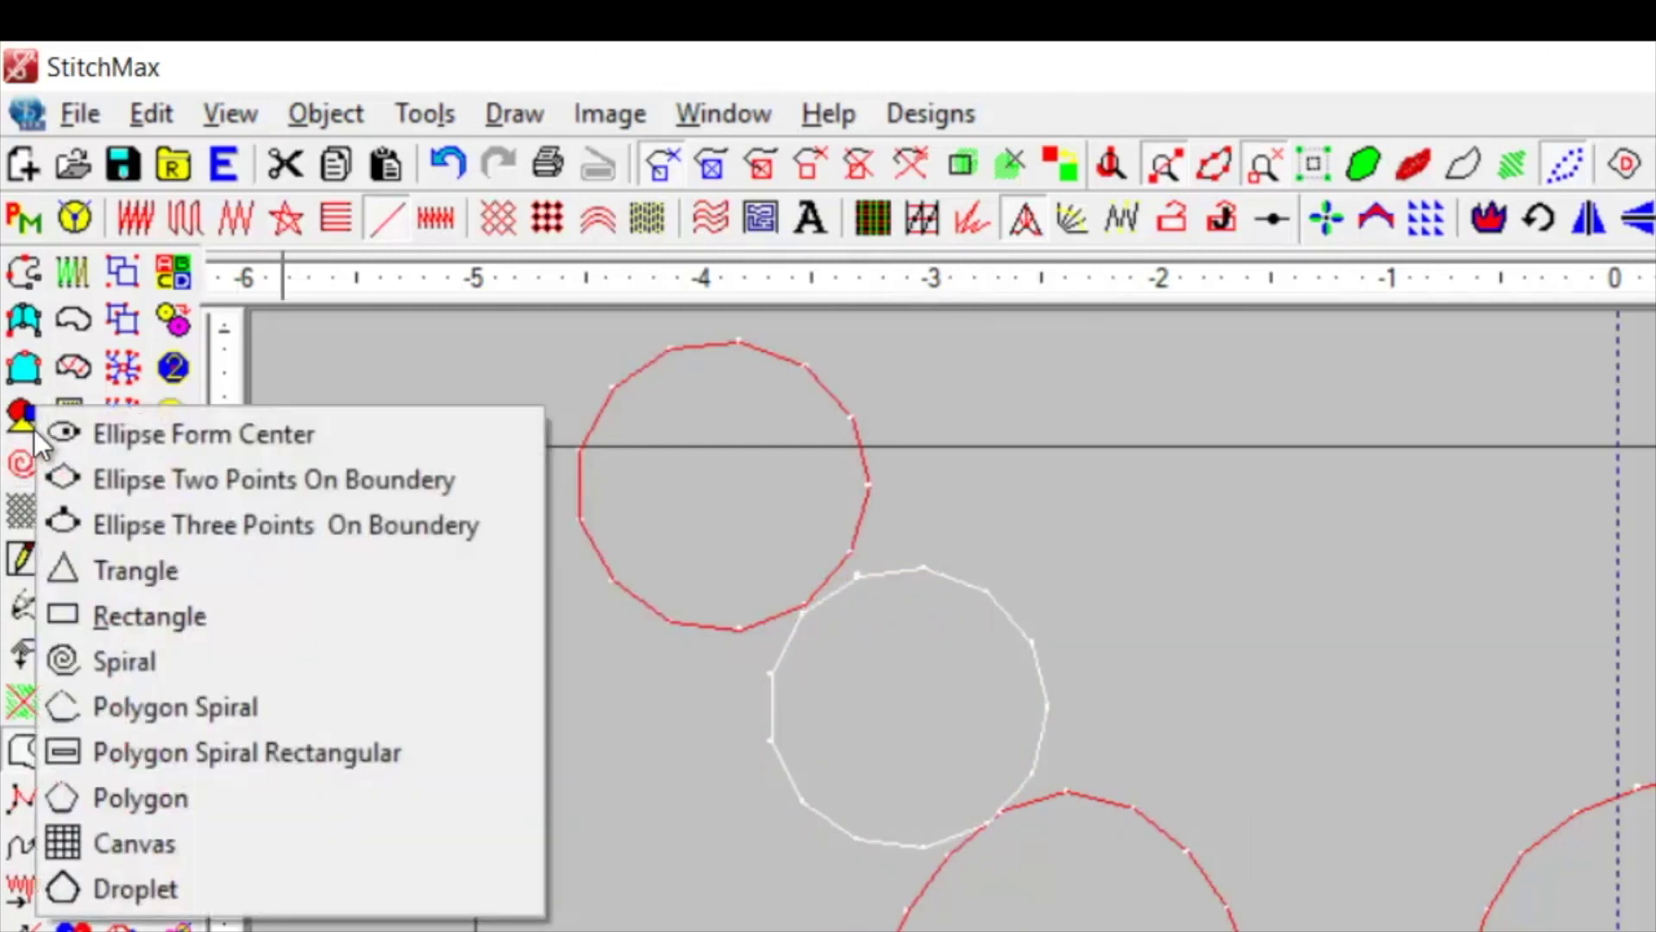
pyautogui.click(328, 531)
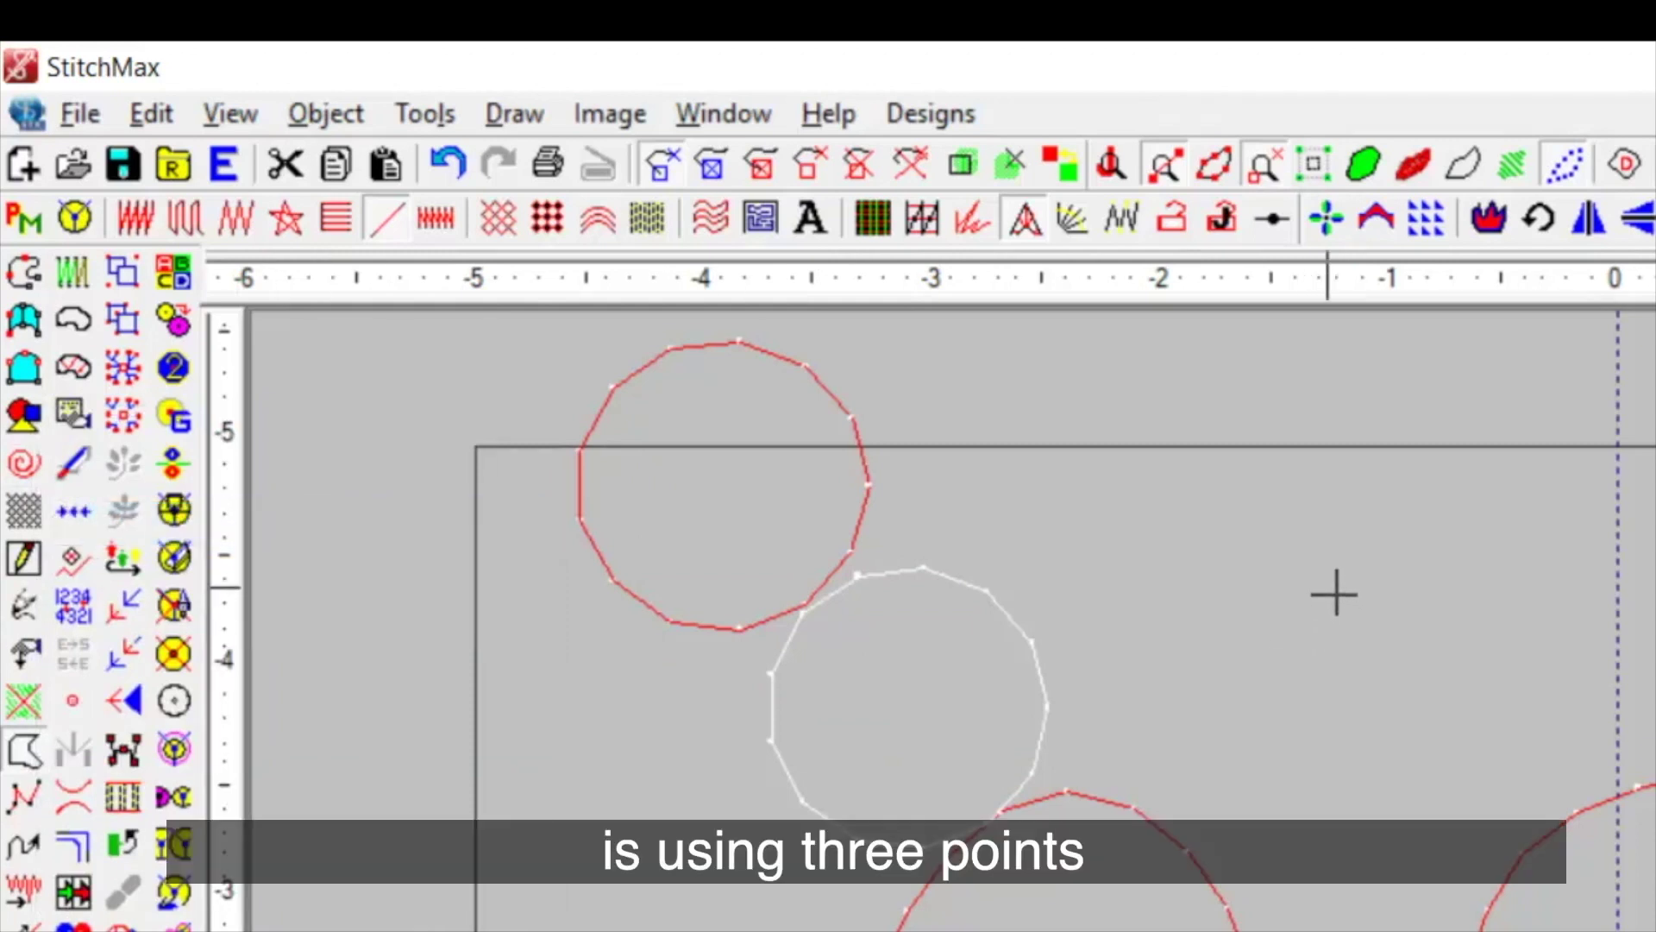
pyautogui.click(1334, 593)
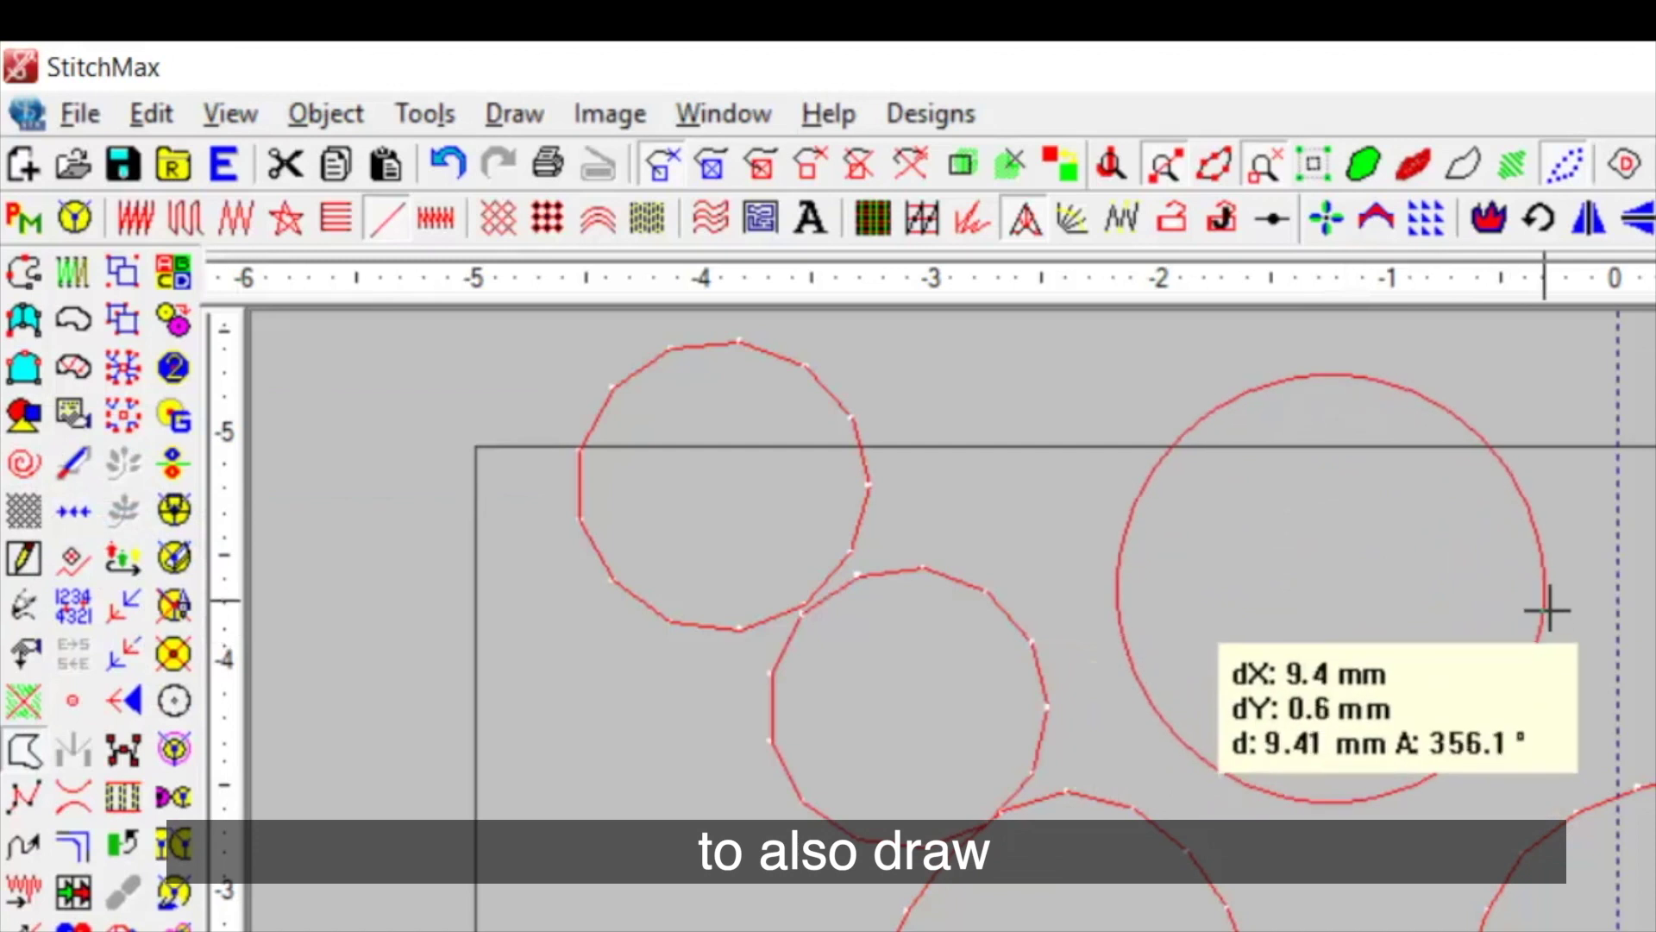
pyautogui.click(1526, 585)
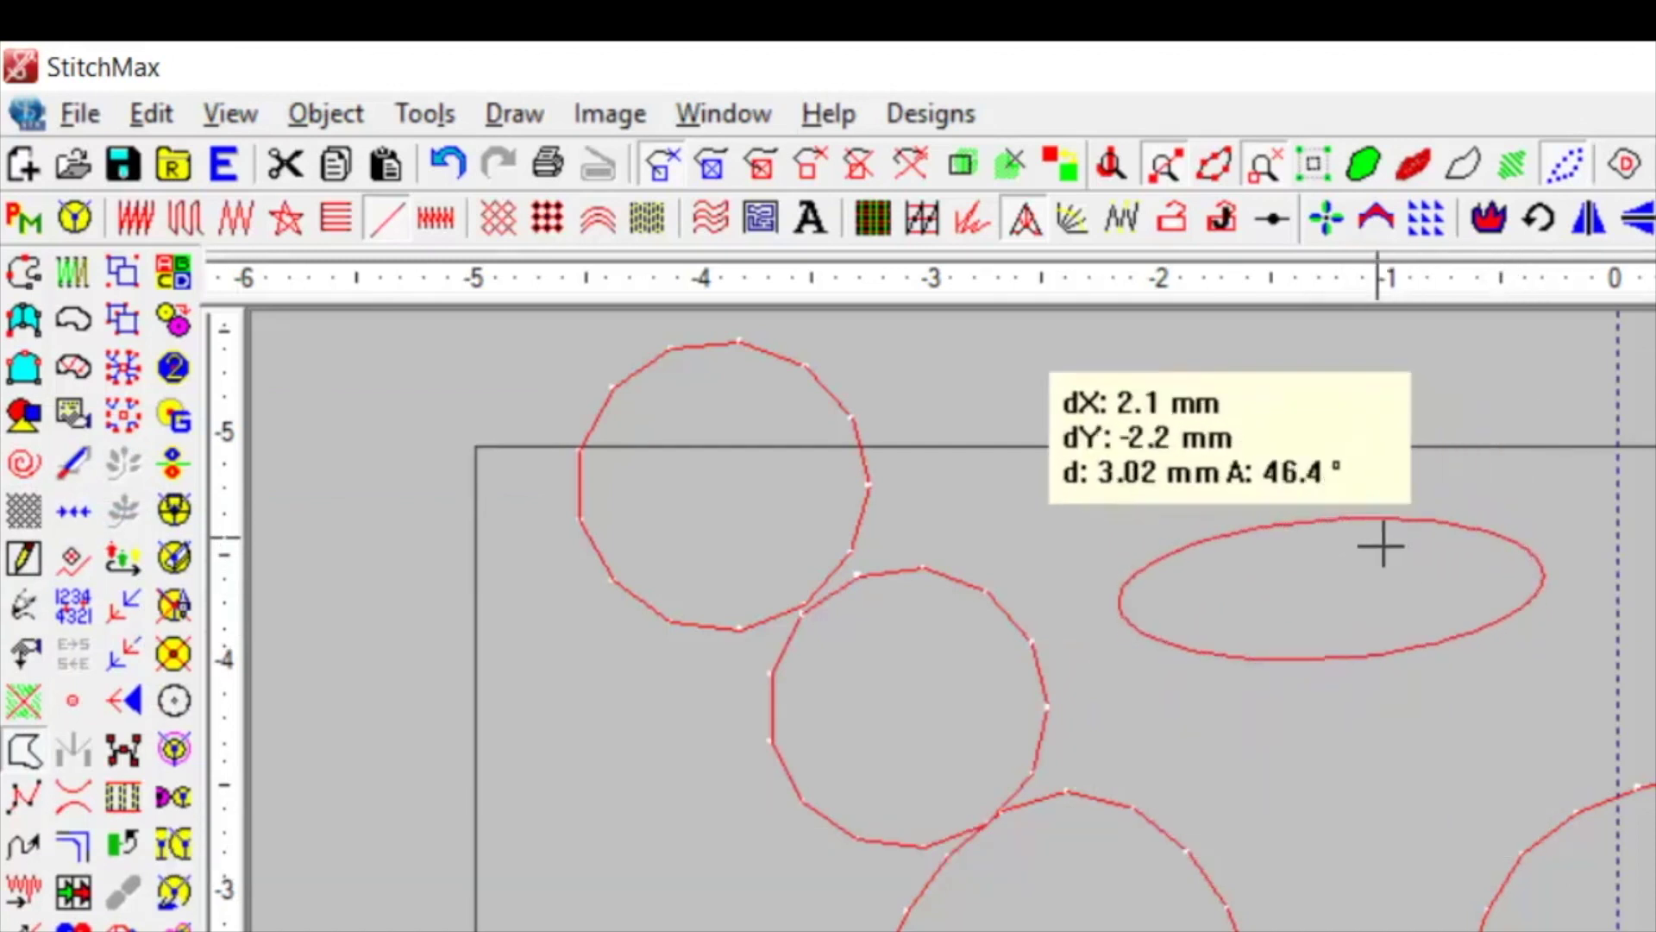
pyautogui.click(1320, 503)
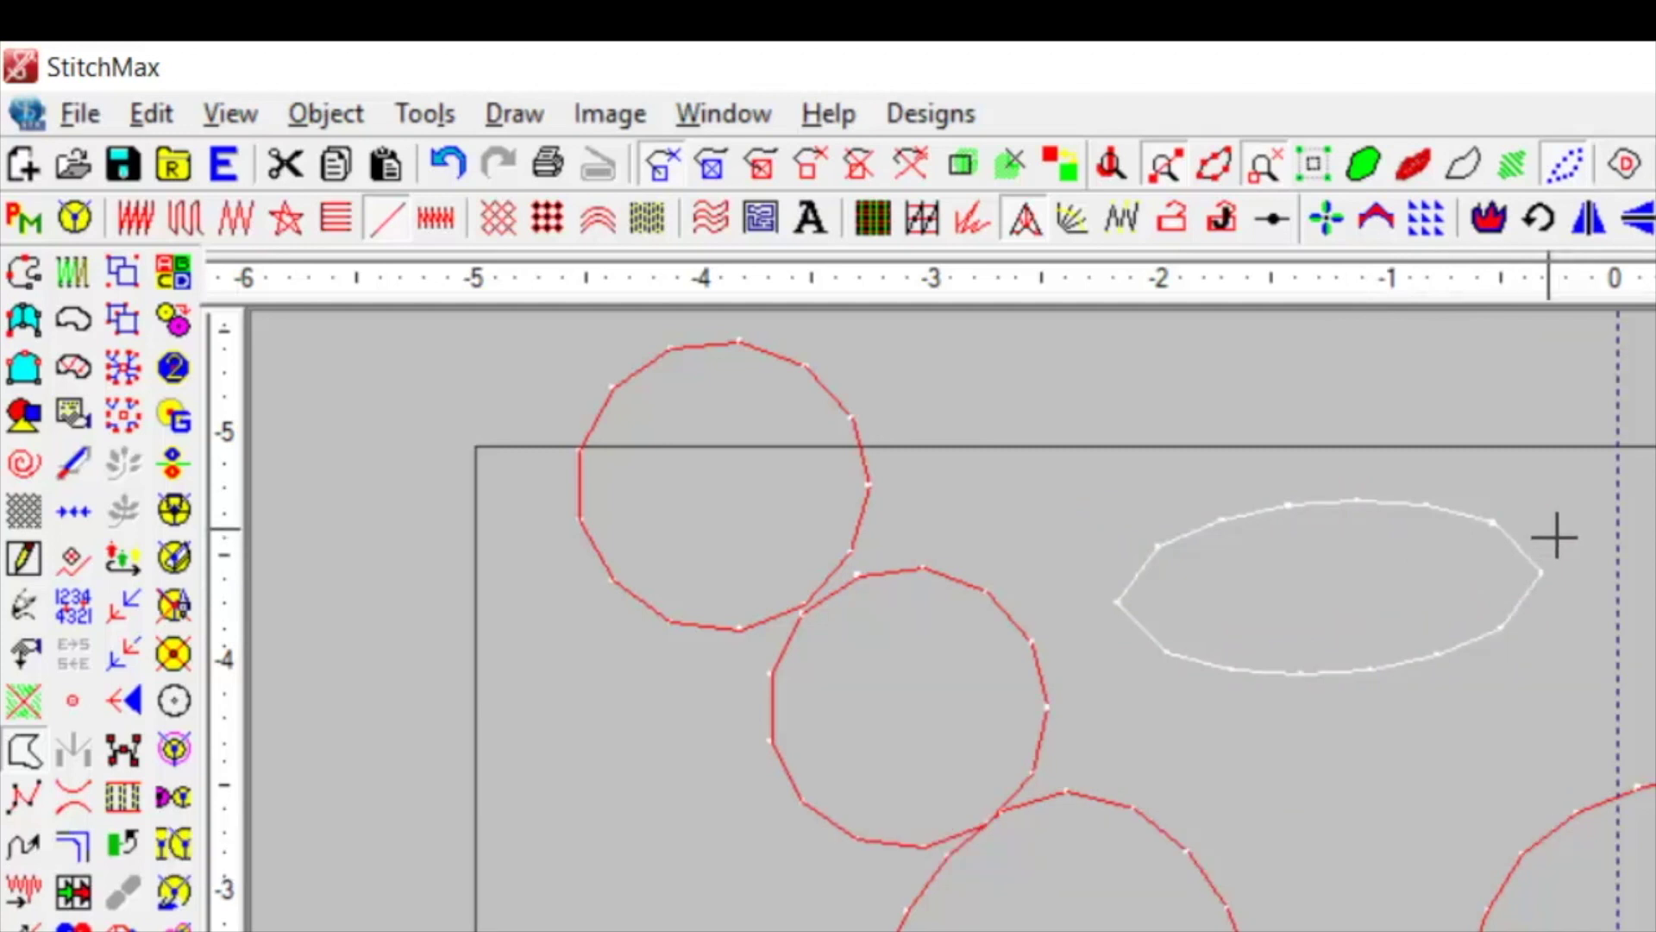
# Step: Draw a large triangle outline at the top right
pyautogui.click(25, 465)
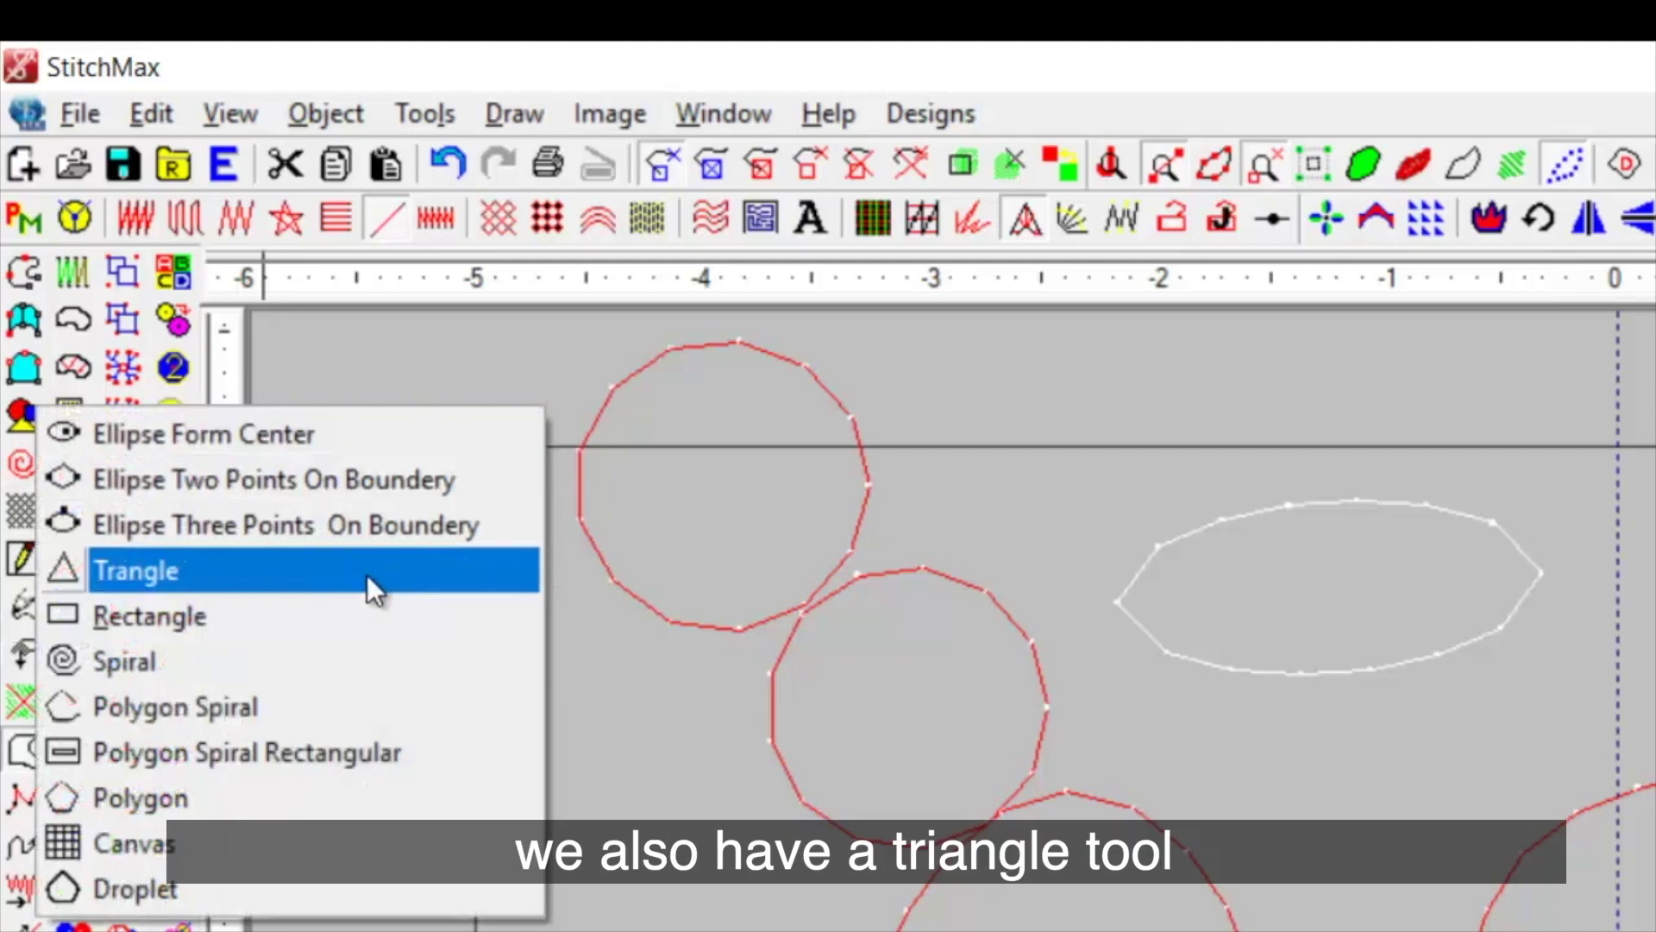
pyautogui.click(375, 591)
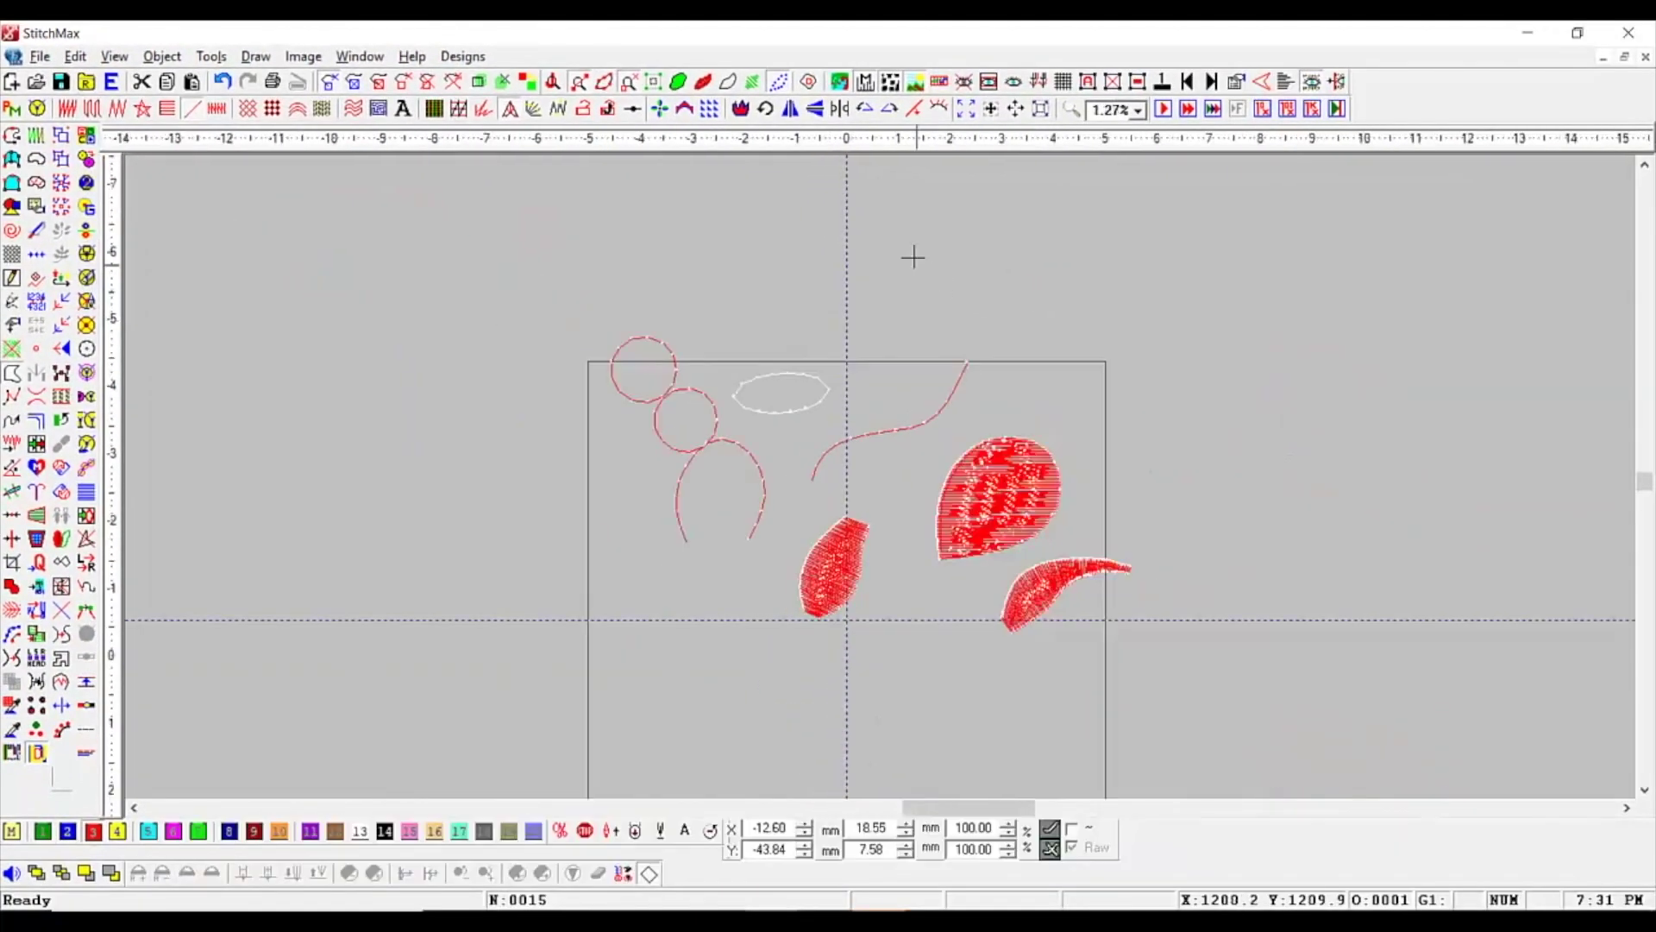
pyautogui.moveTo(925, 210); pyautogui.dragTo(1207, 429)
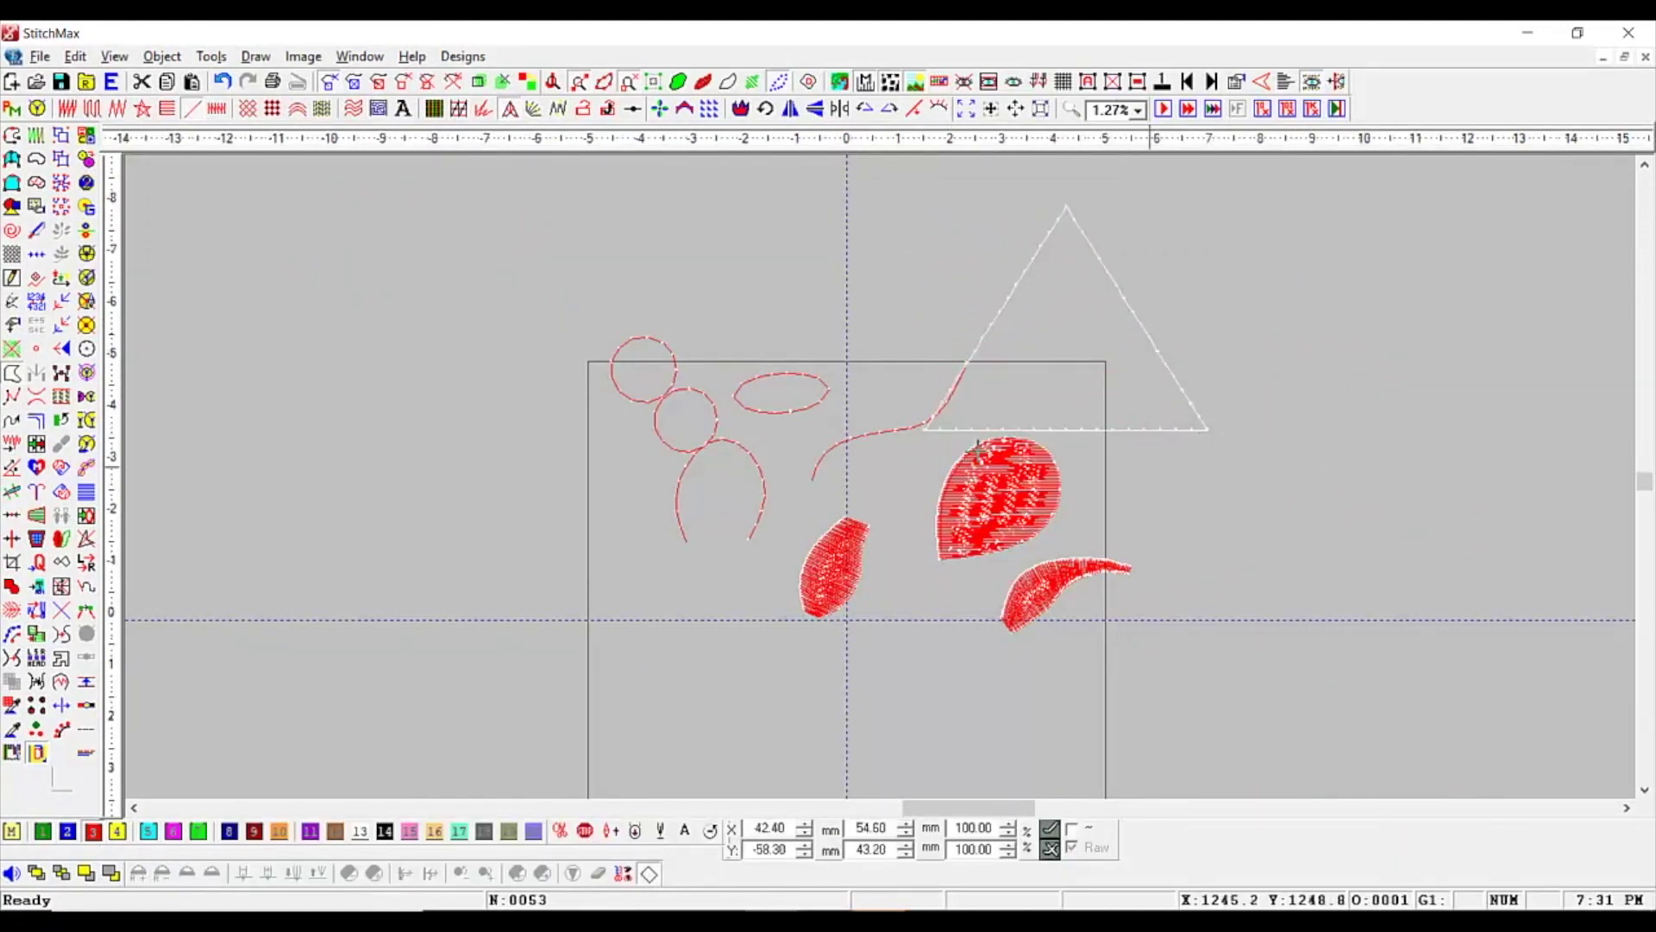
# Step: Draw a wide rectangle at the top left and a square below it
pyautogui.click(14, 232)
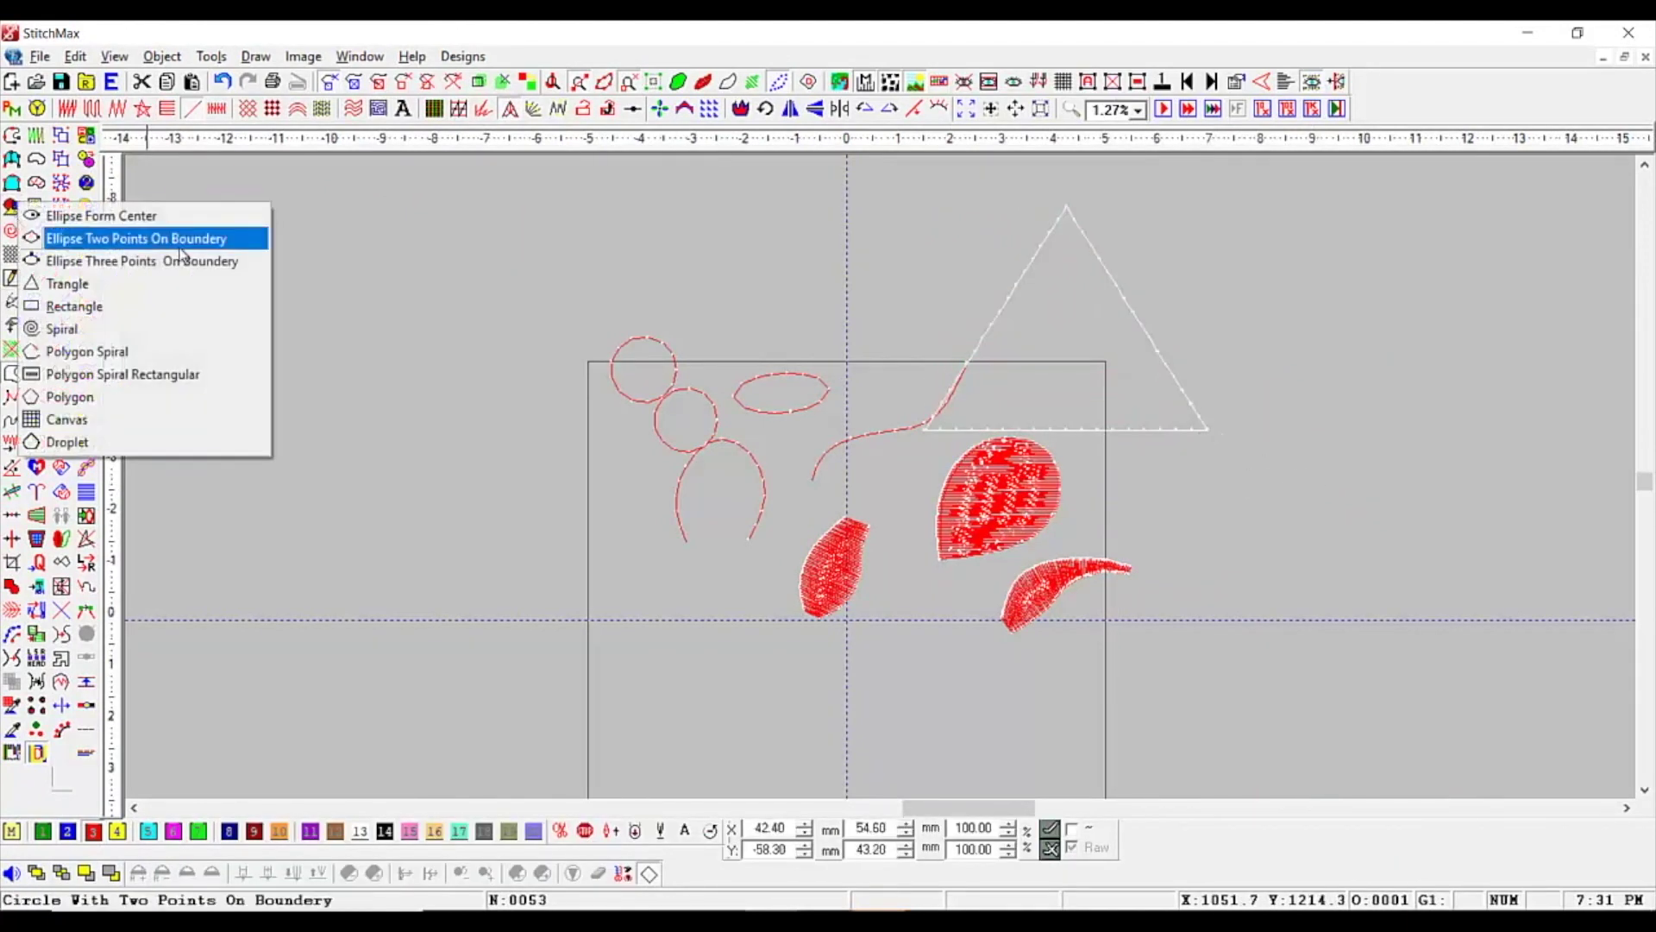
pyautogui.click(181, 306)
pyautogui.moveTo(264, 211); pyautogui.dragTo(717, 329)
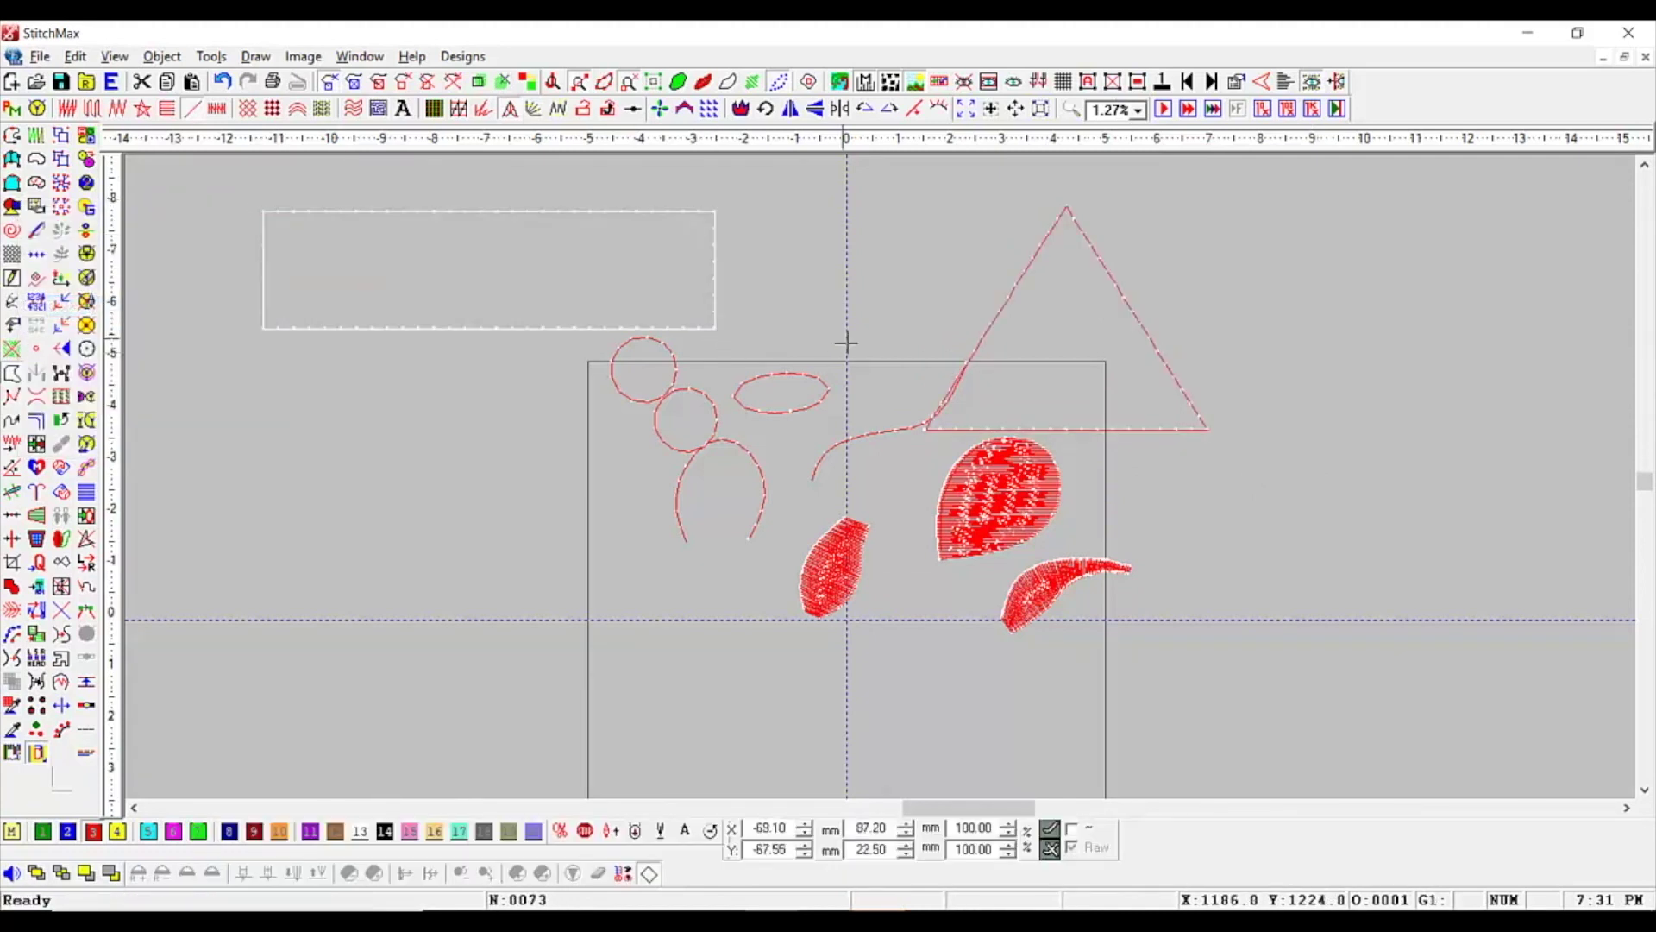
pyautogui.moveTo(249, 377); pyautogui.dragTo(385, 500)
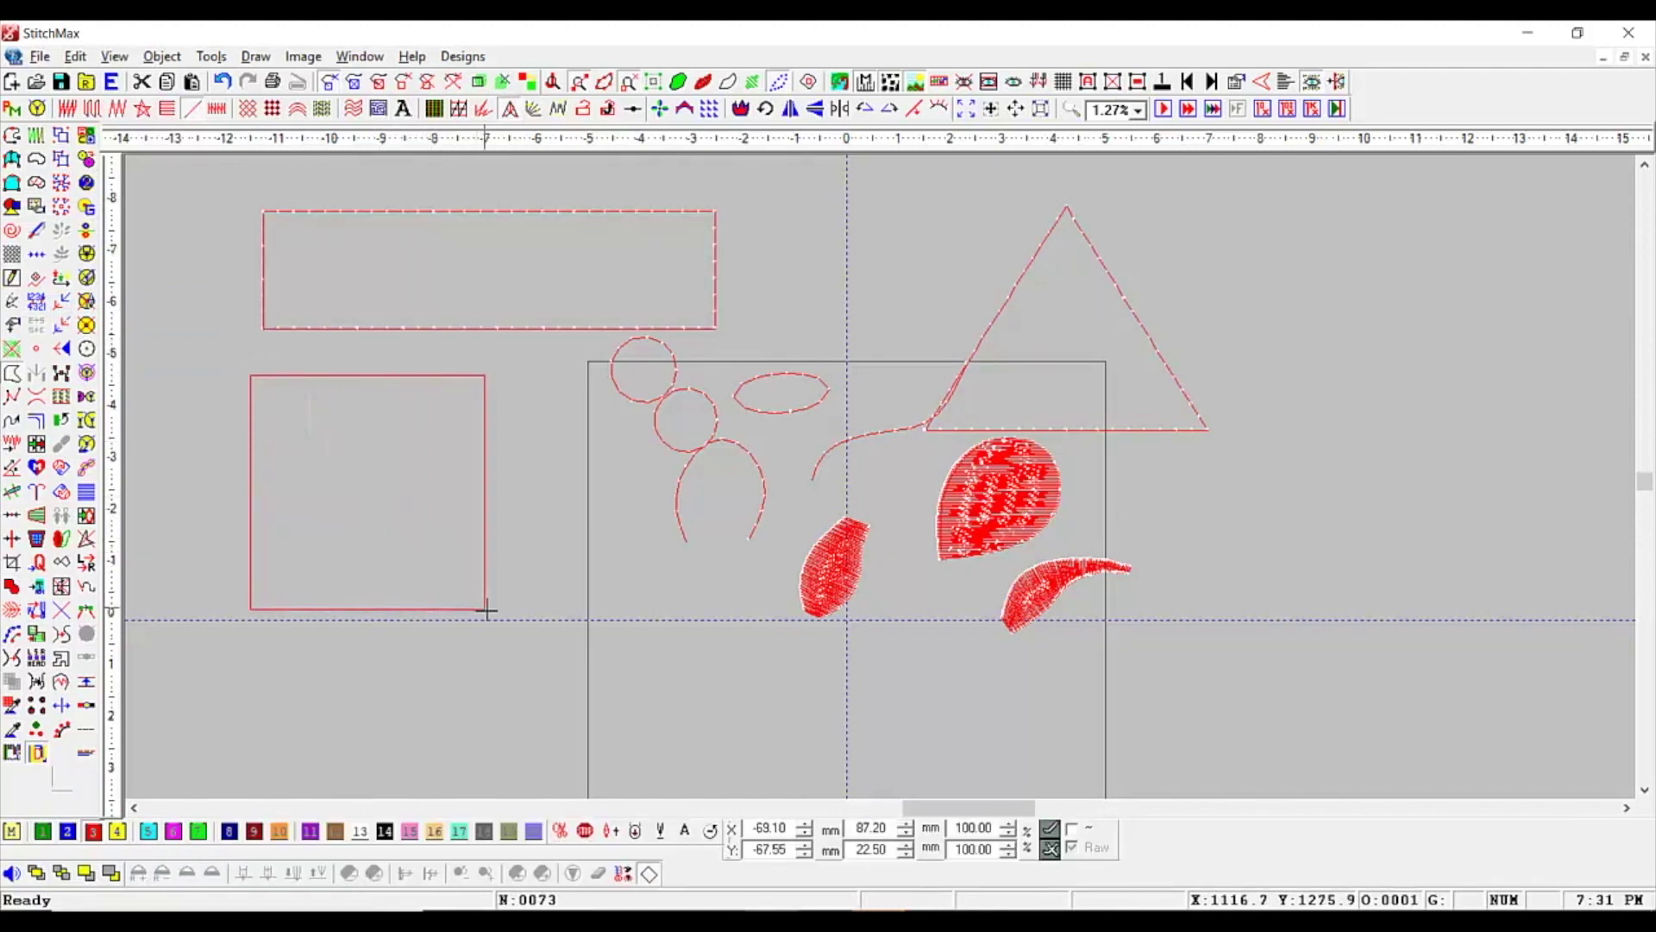
pyautogui.moveTo(485, 609); pyautogui.dragTo(484, 604)
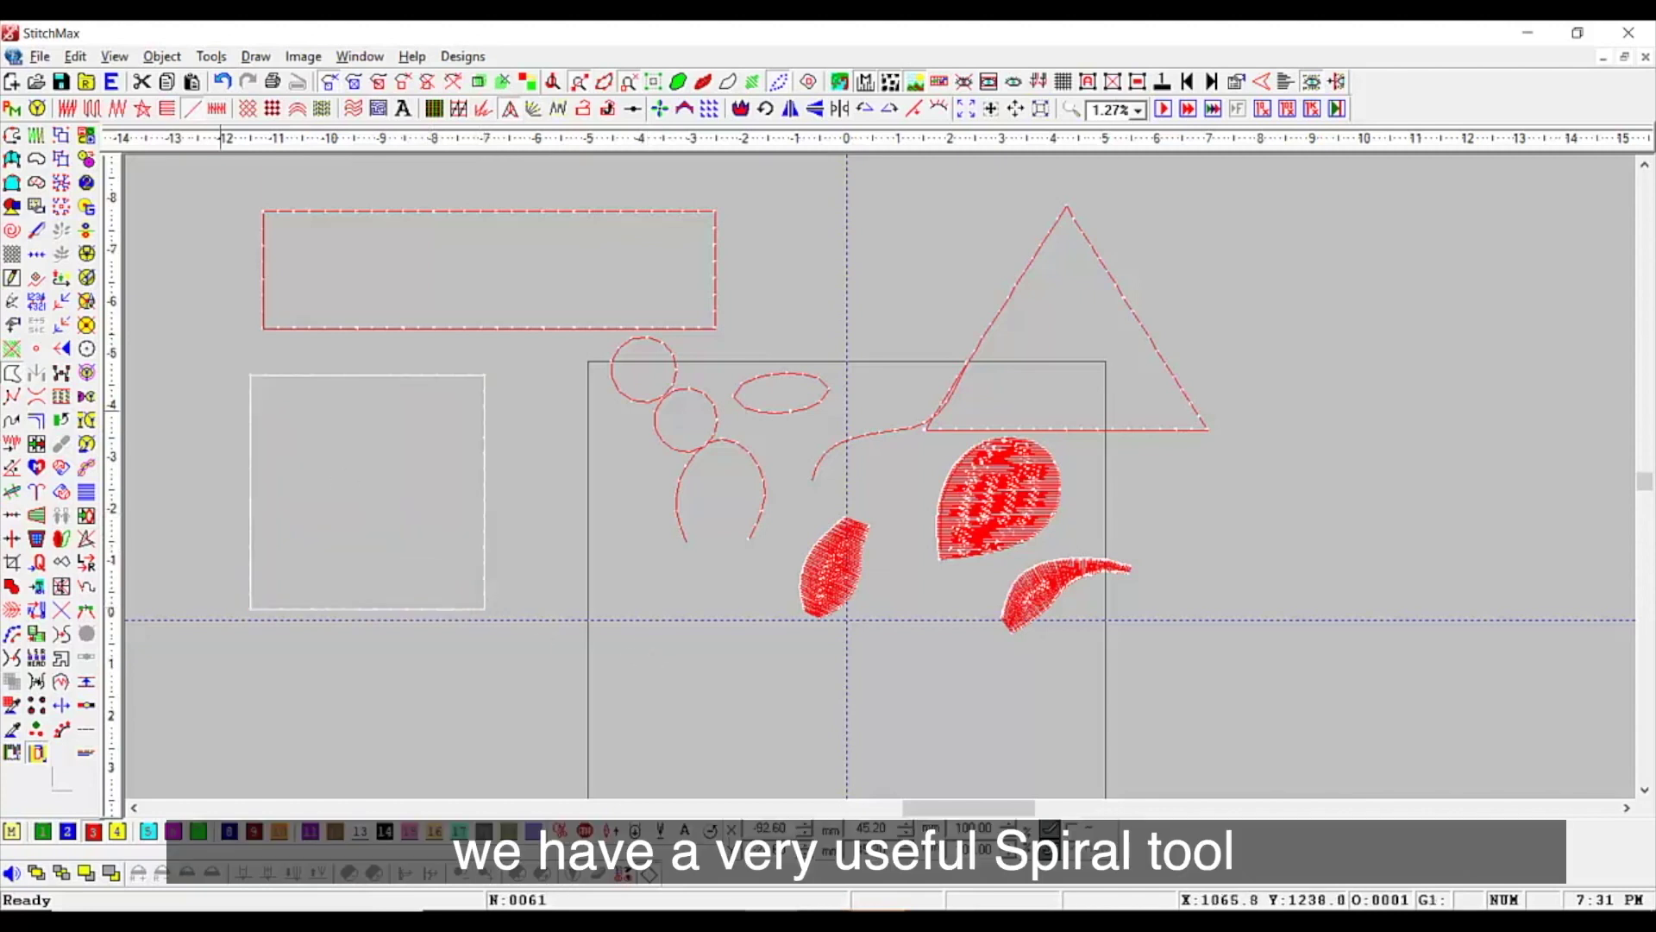
# Step: Draw a round Spiral by placing its centre and clicking out its size at the left
pyautogui.click(9, 210)
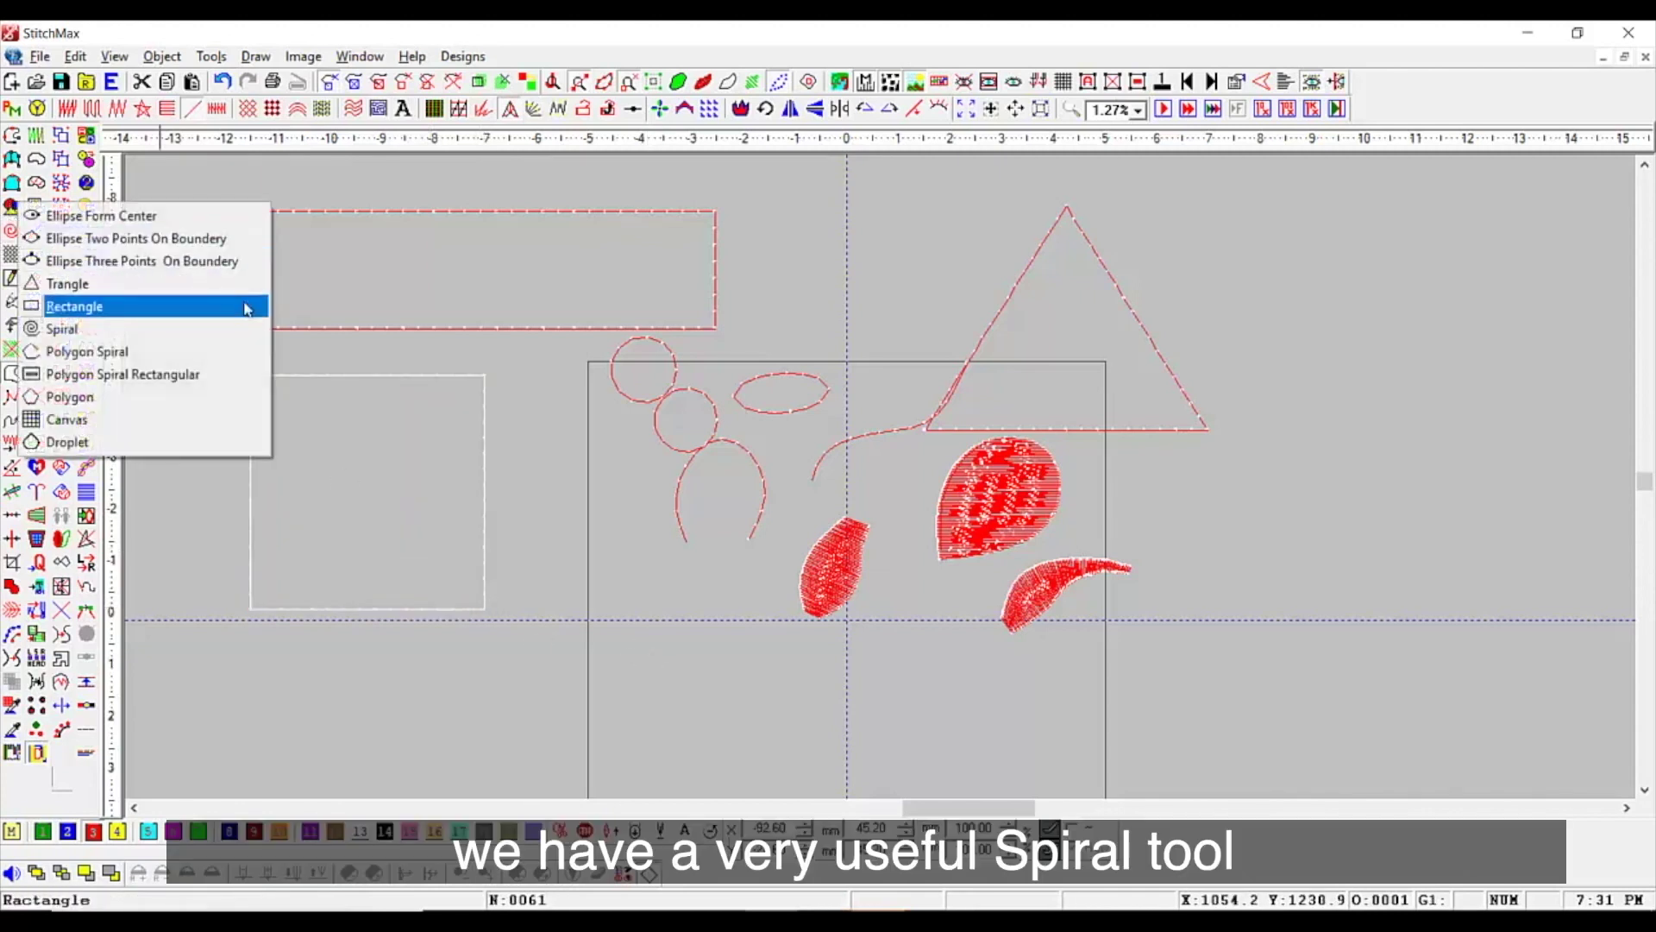
pyautogui.click(233, 328)
pyautogui.scroll(-5, 540, 406)
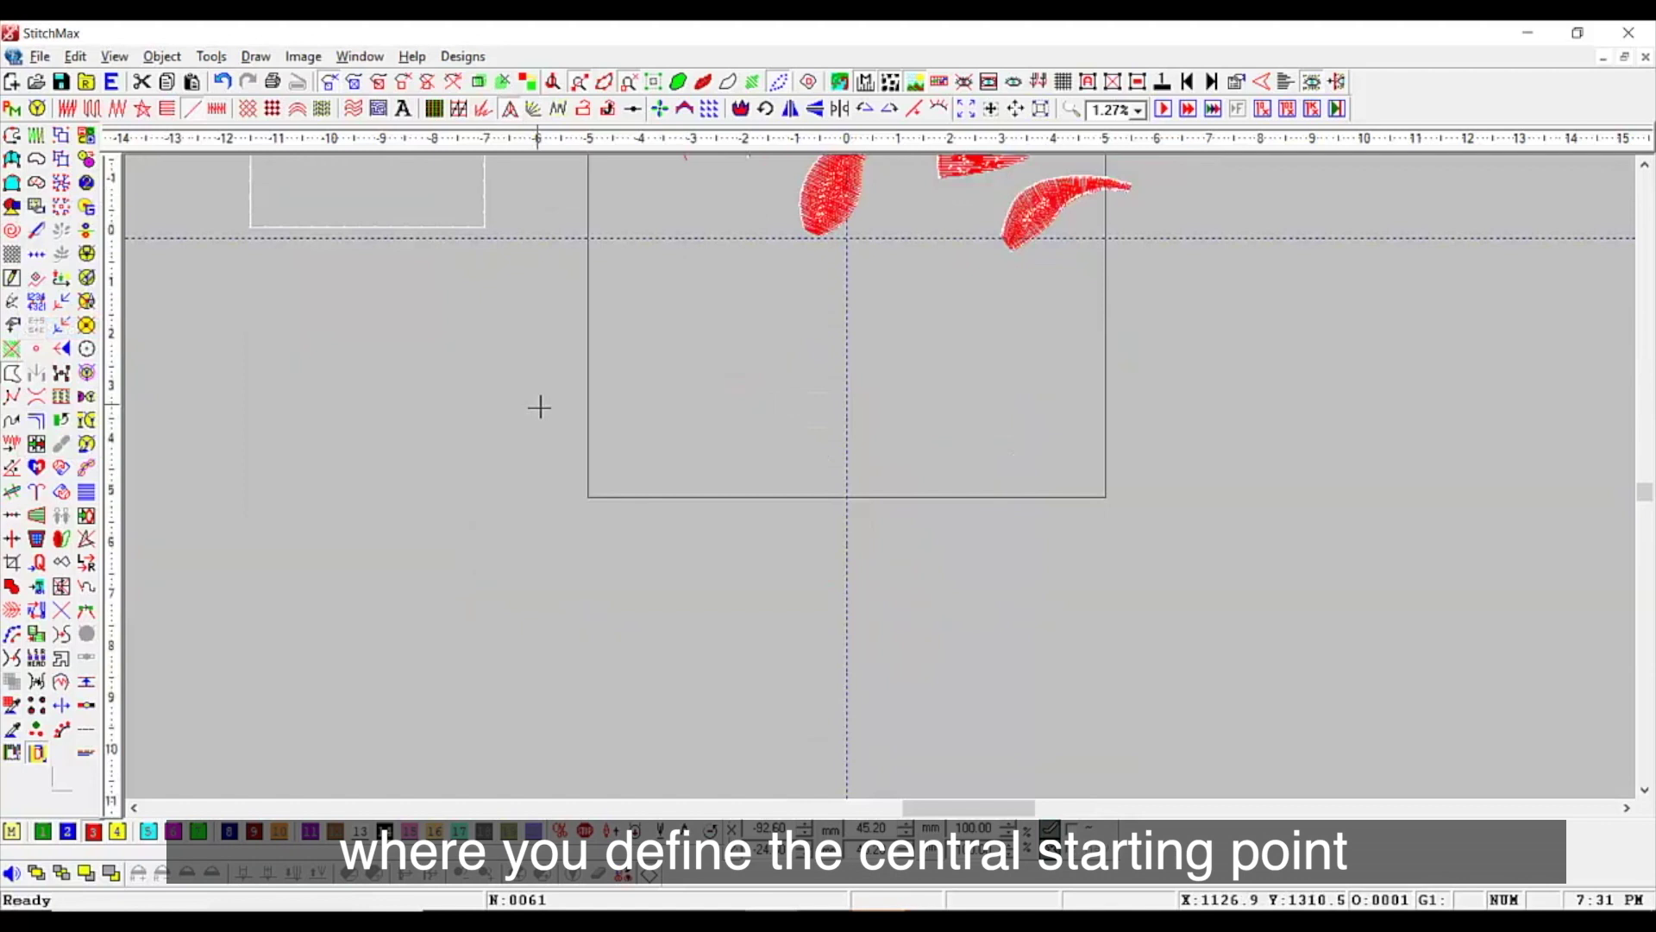
pyautogui.click(455, 410)
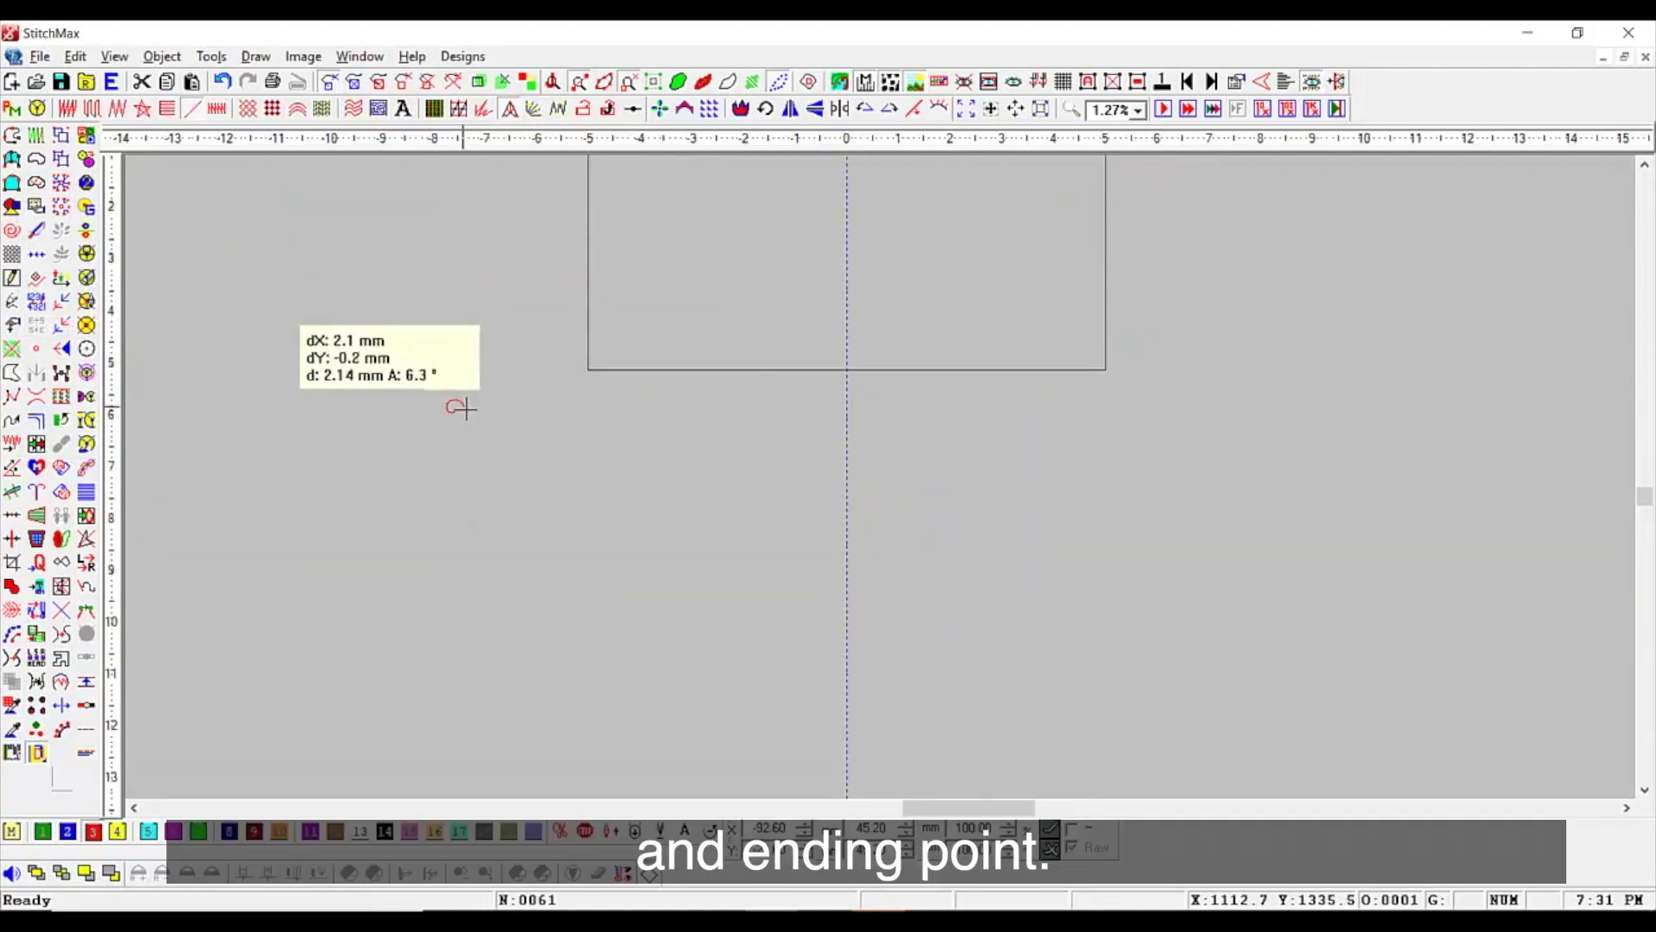
pyautogui.click(588, 397)
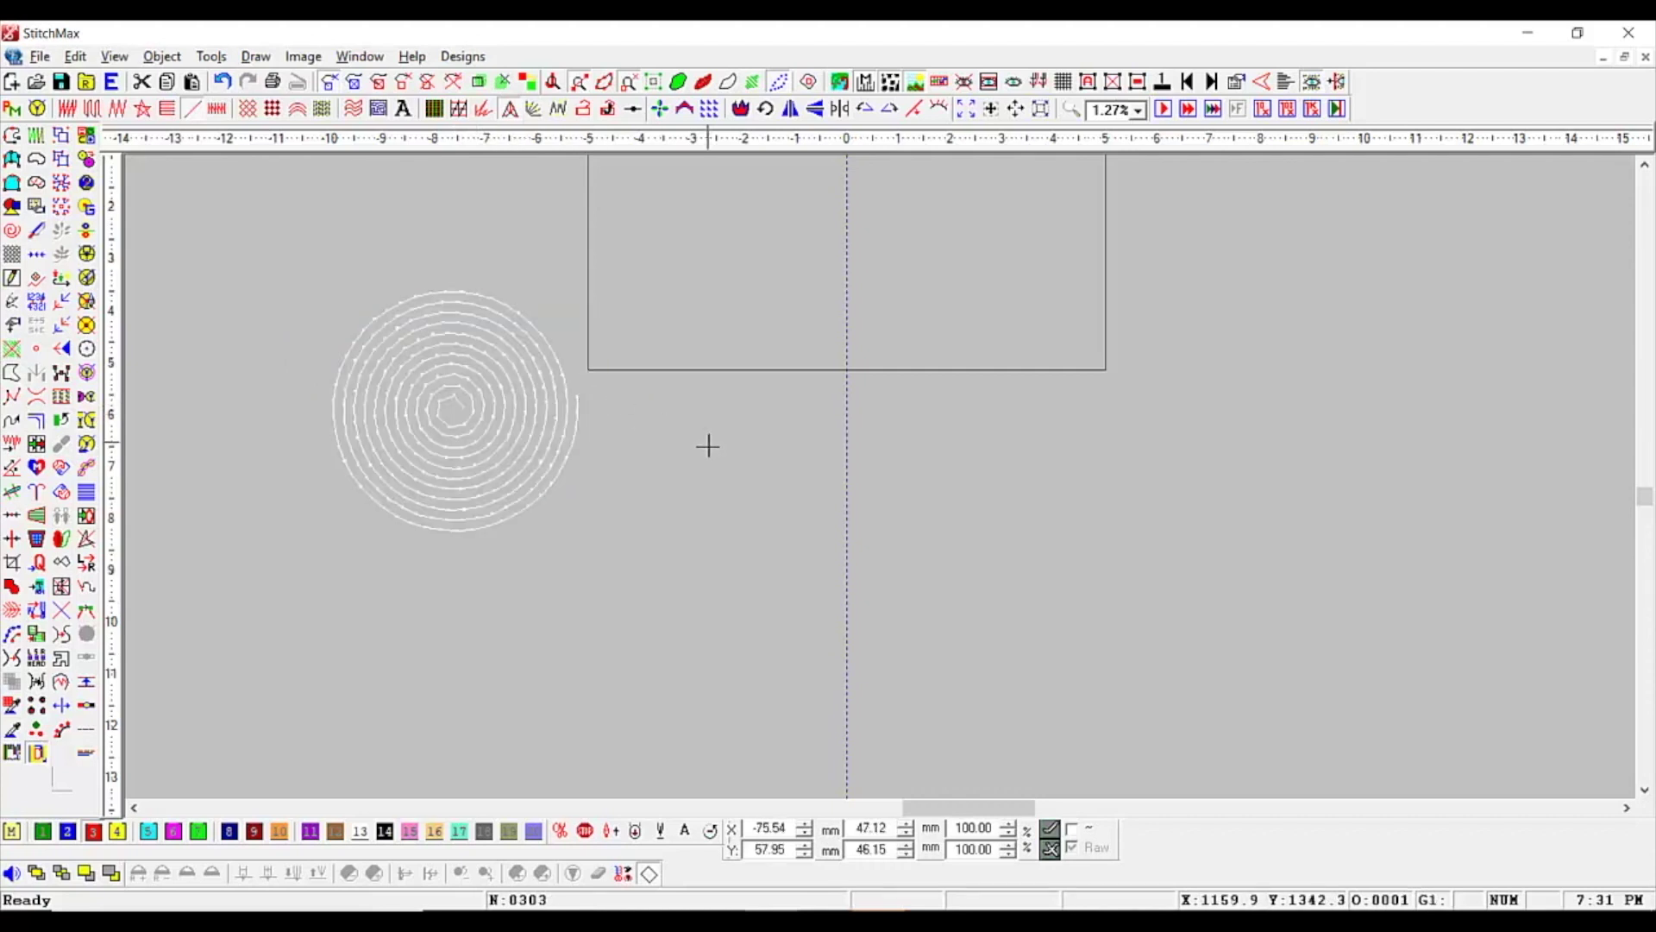
# Step: Place a Polygon Spiral beside the round spiral, adjusting it to five sides with +/-
pyautogui.click(12, 207)
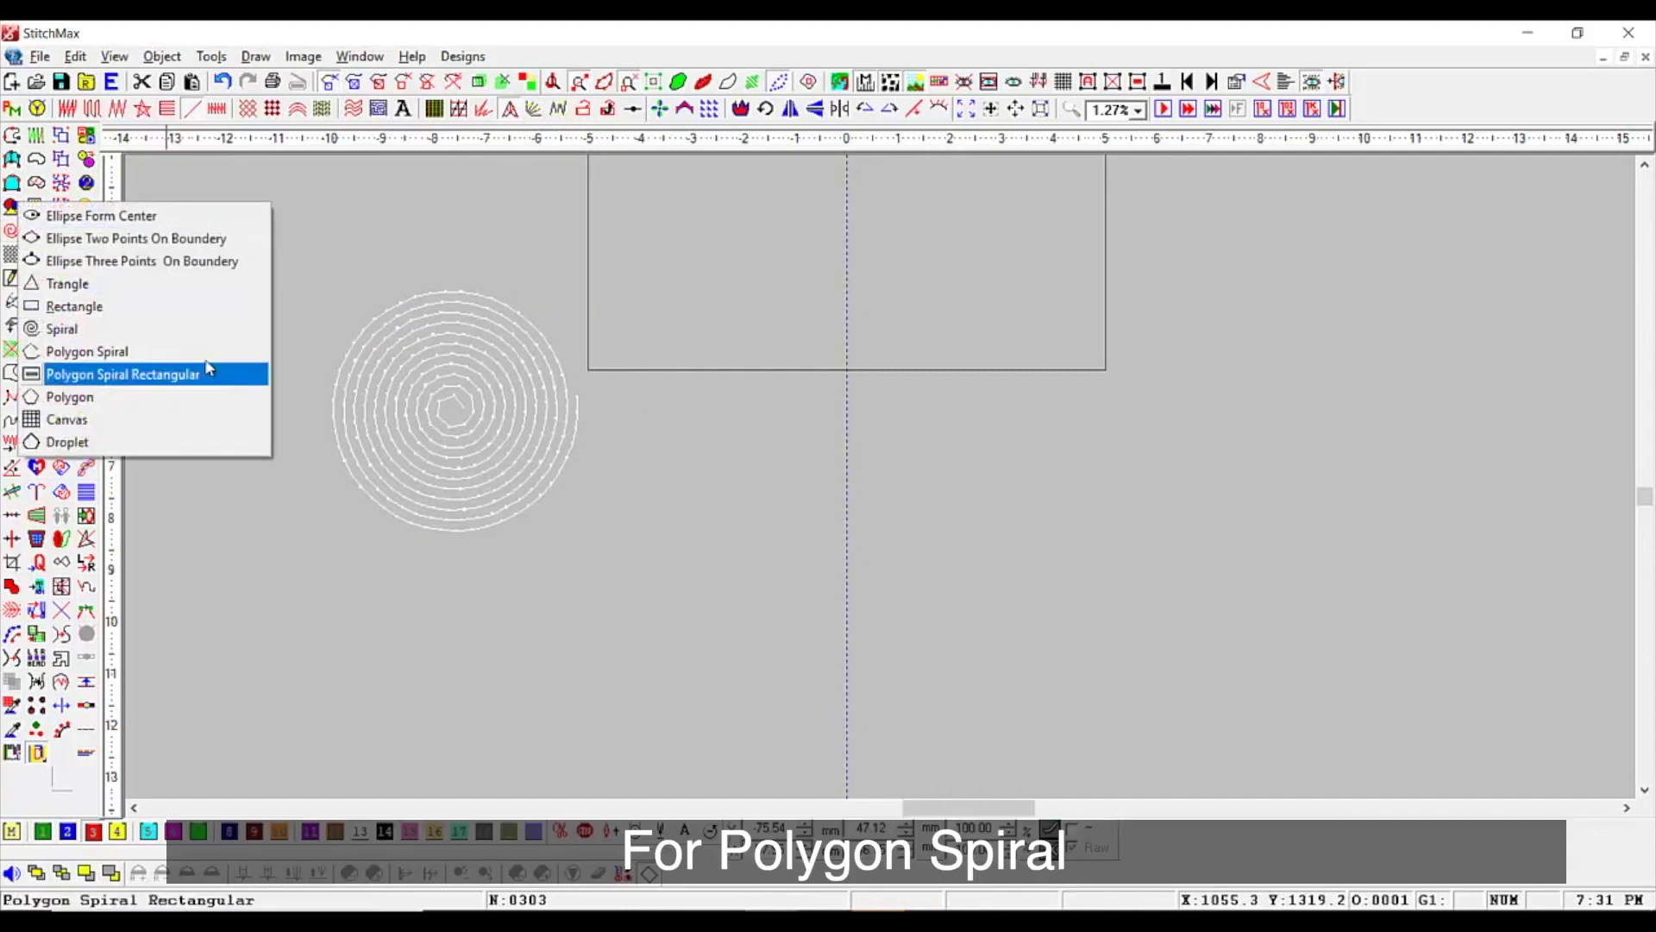
pyautogui.click(86, 351)
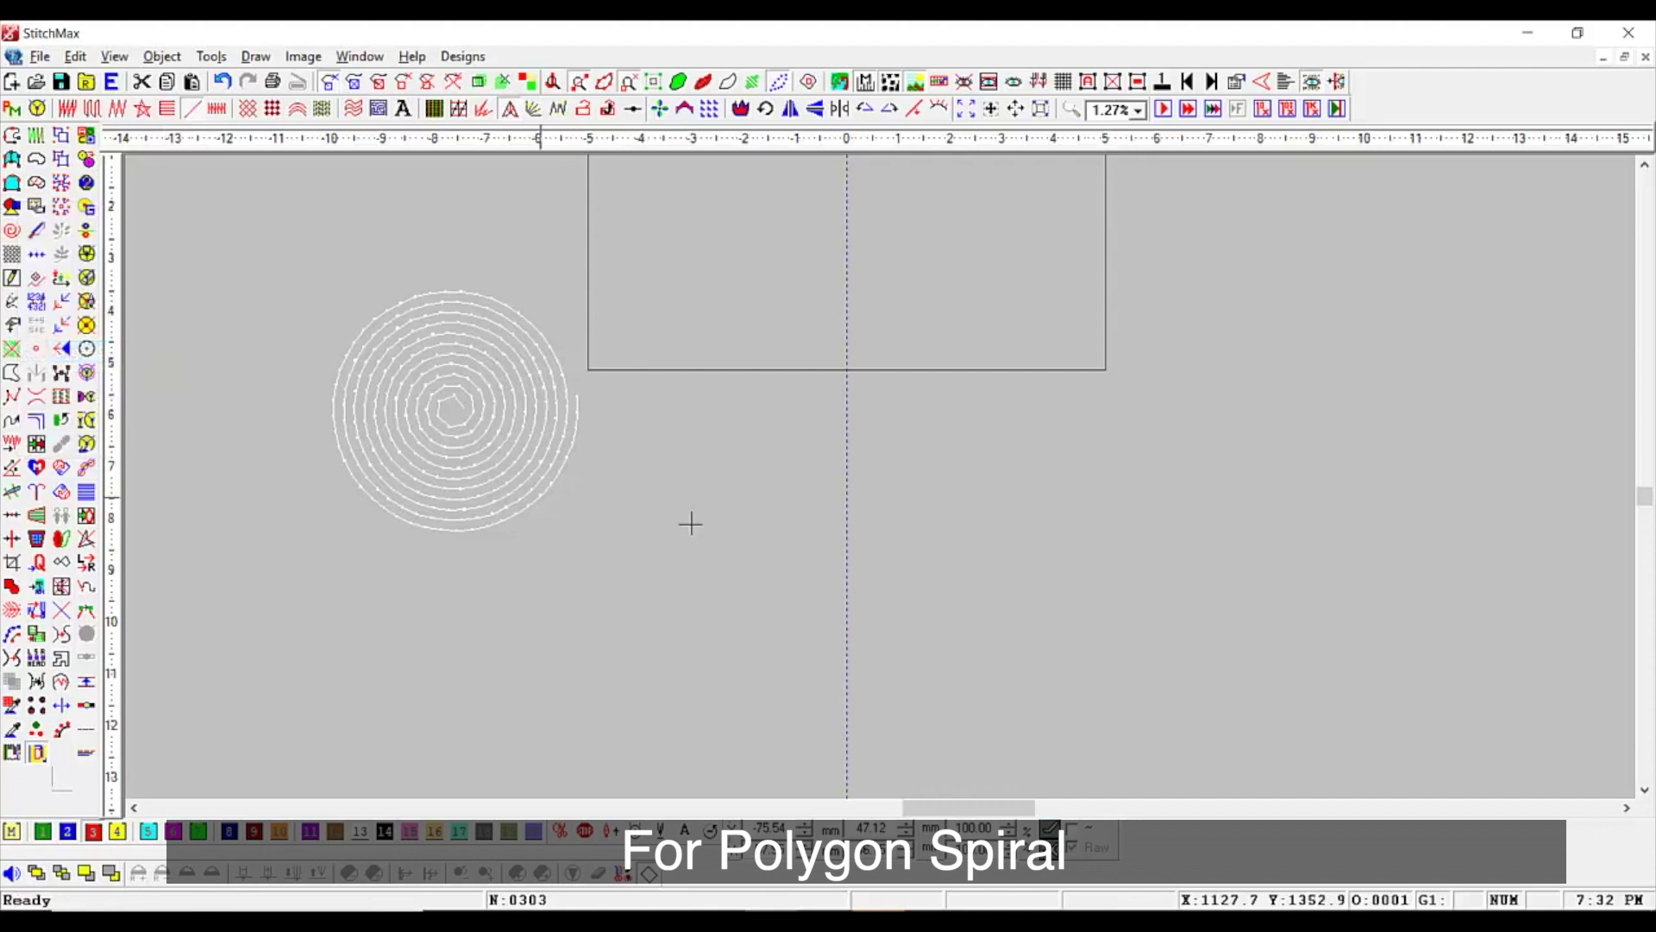
pyautogui.click(1032, 475)
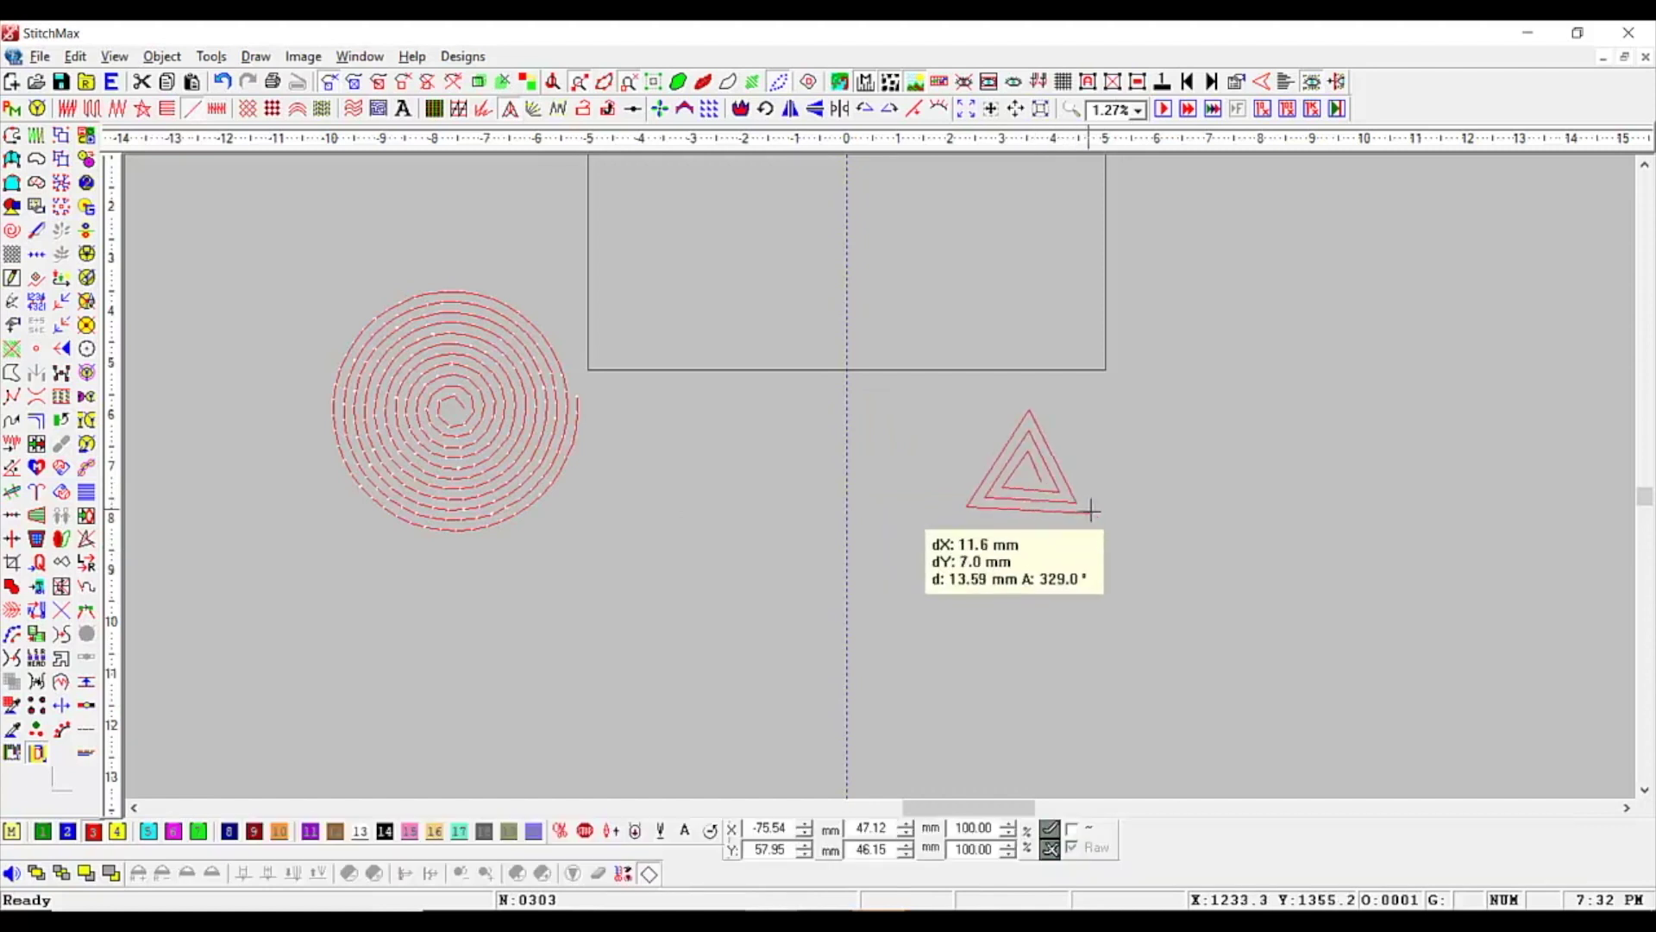
pyautogui.press('+')
pyautogui.press('+')
pyautogui.press('+')
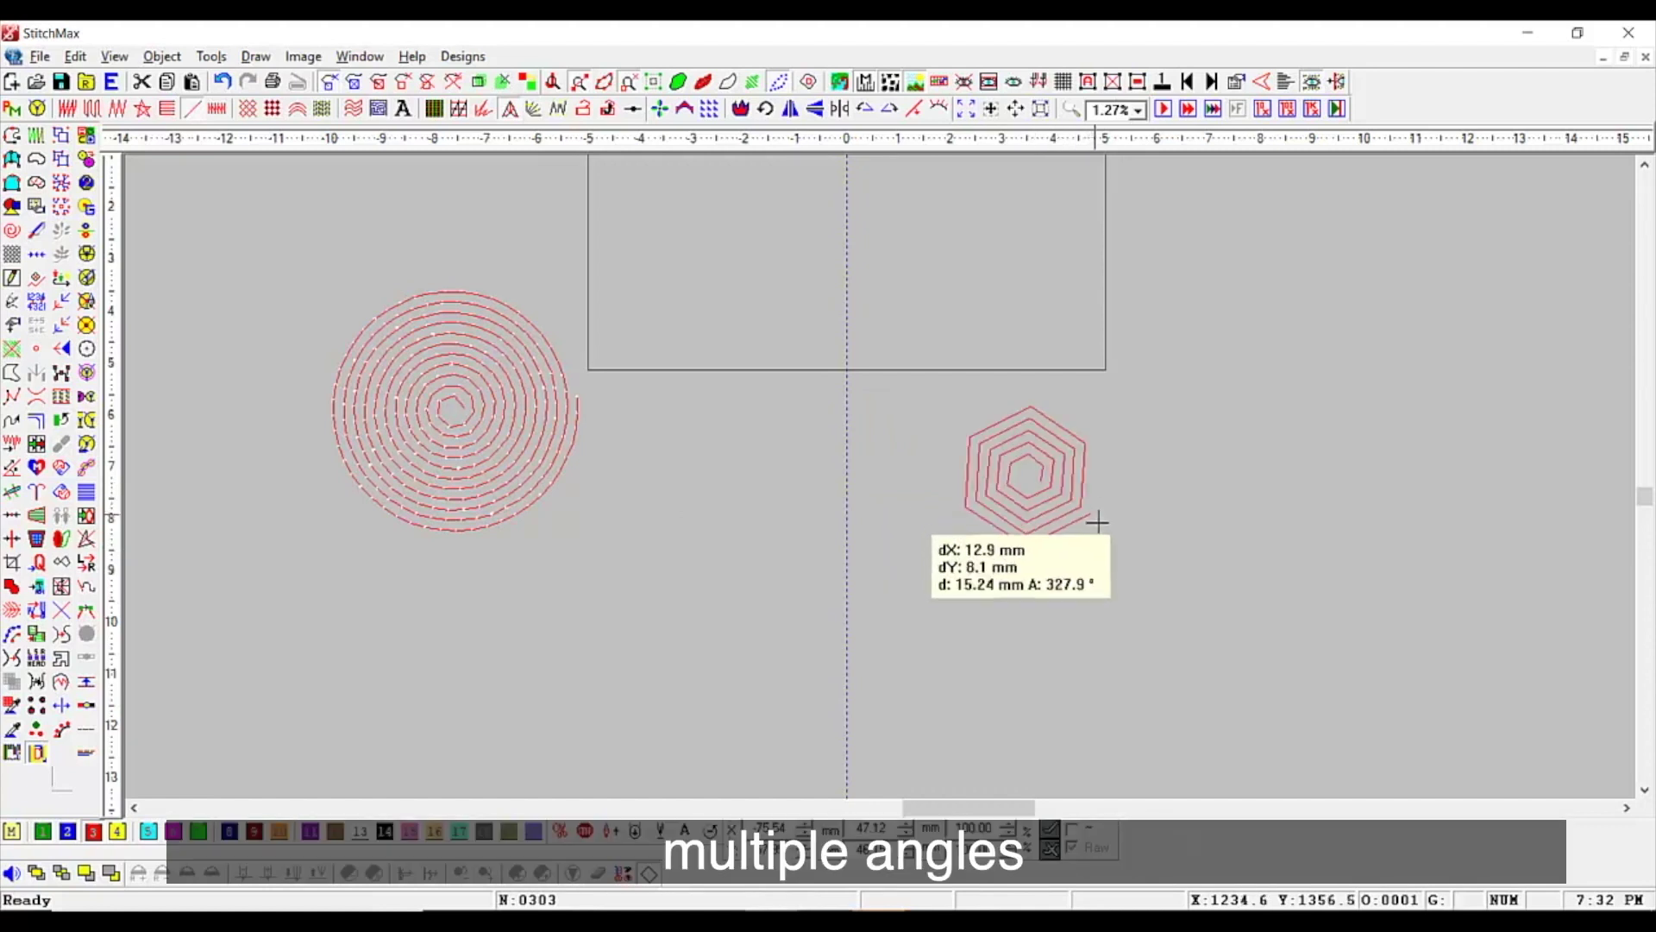
pyautogui.press('+')
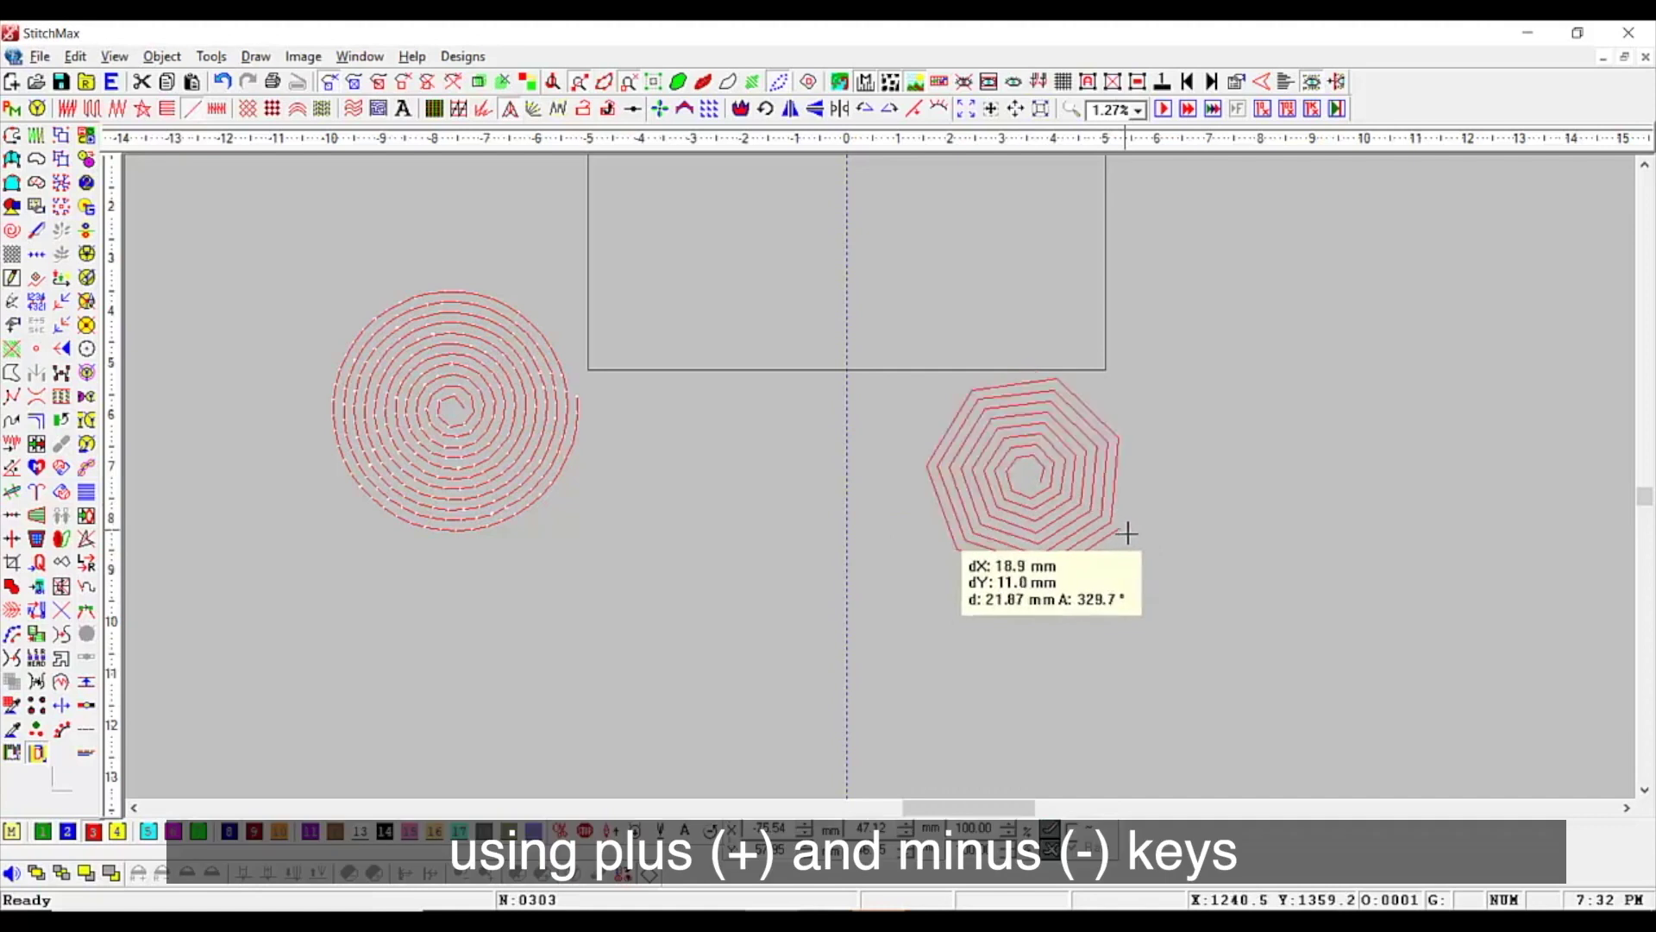
pyautogui.press('-')
pyautogui.press('-')
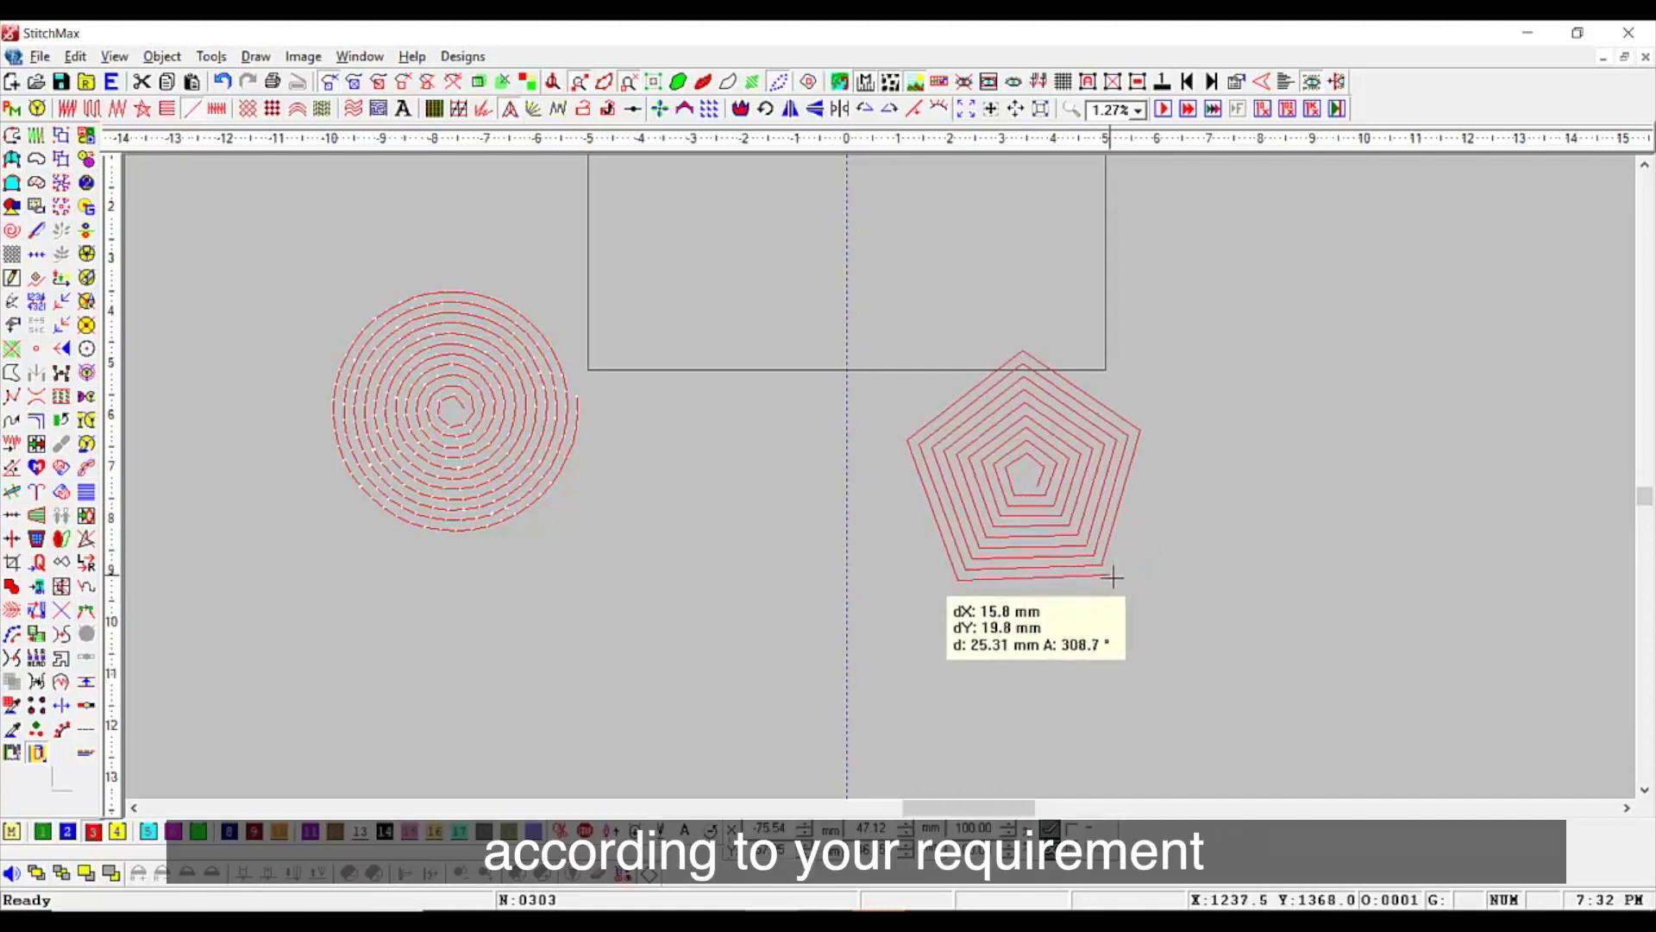
pyautogui.press('+')
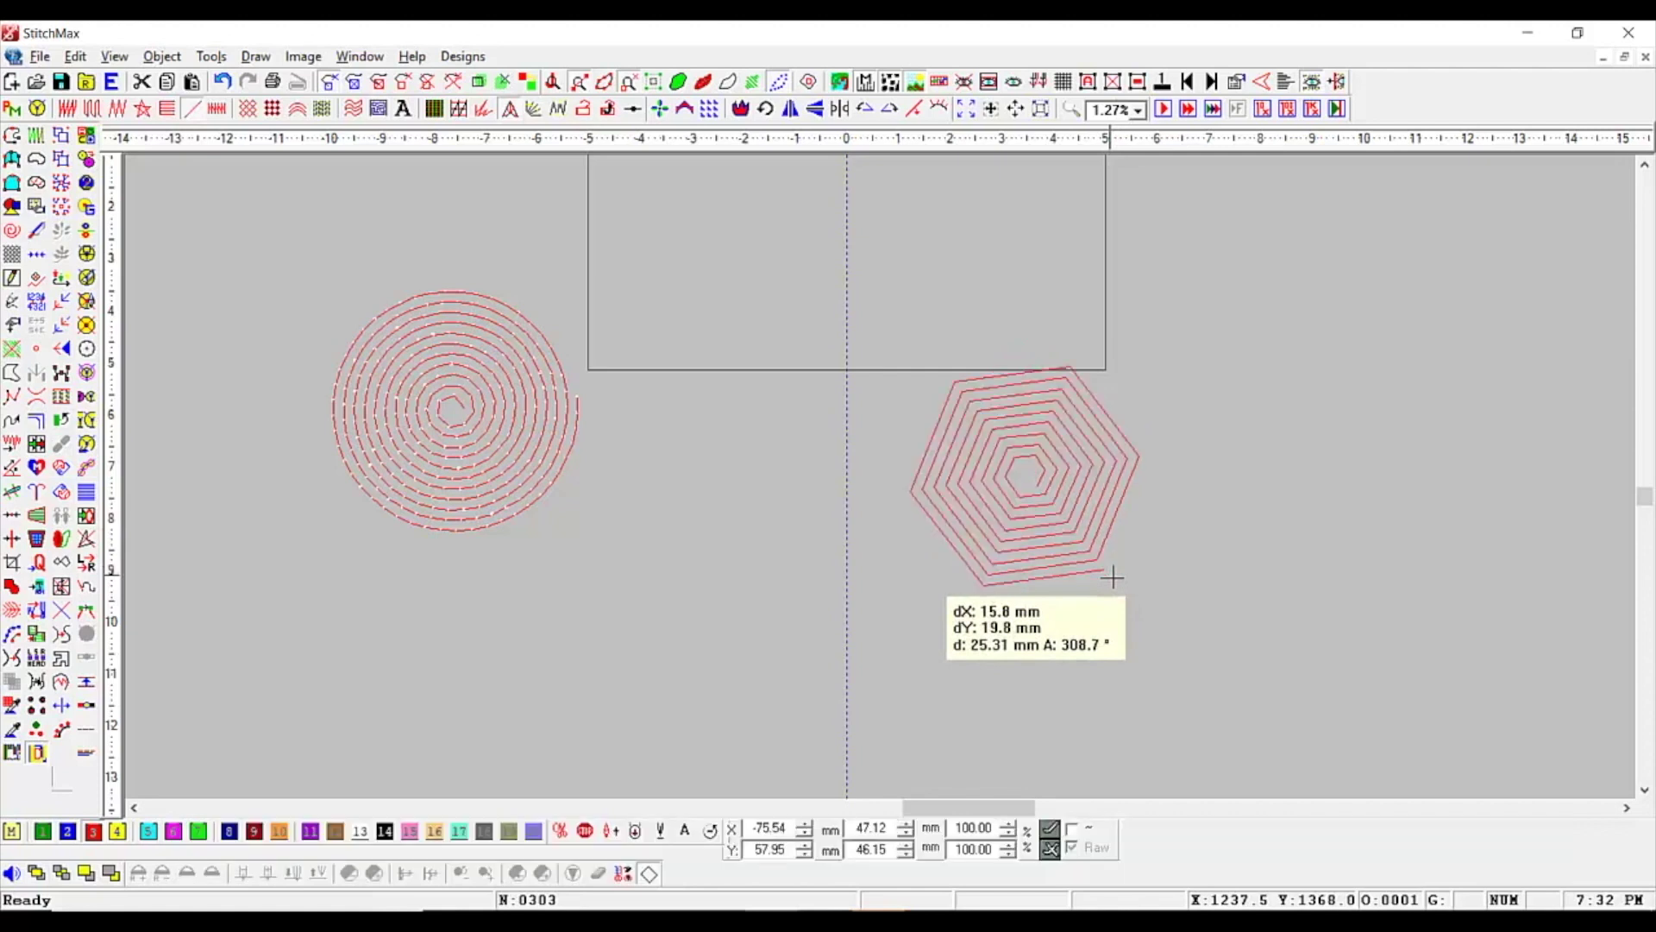
pyautogui.press('-')
pyautogui.click(1112, 577)
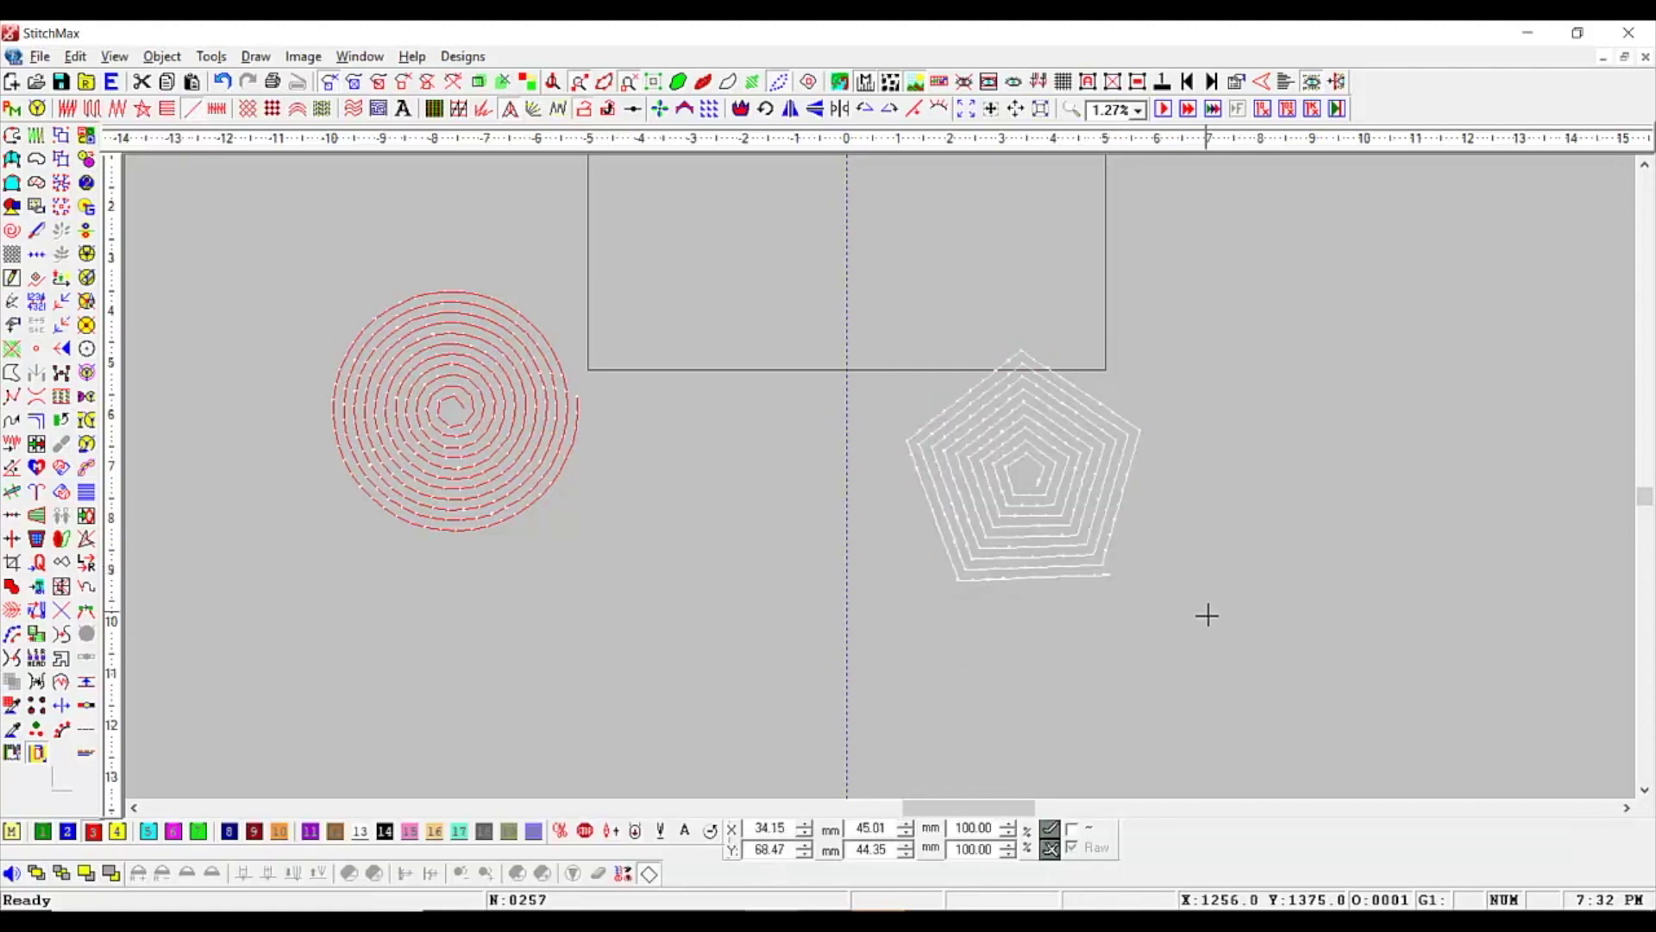
# Step: Draw a large Polygon Spiral Rectangular square spiral below the round spiral
pyautogui.click(14, 208)
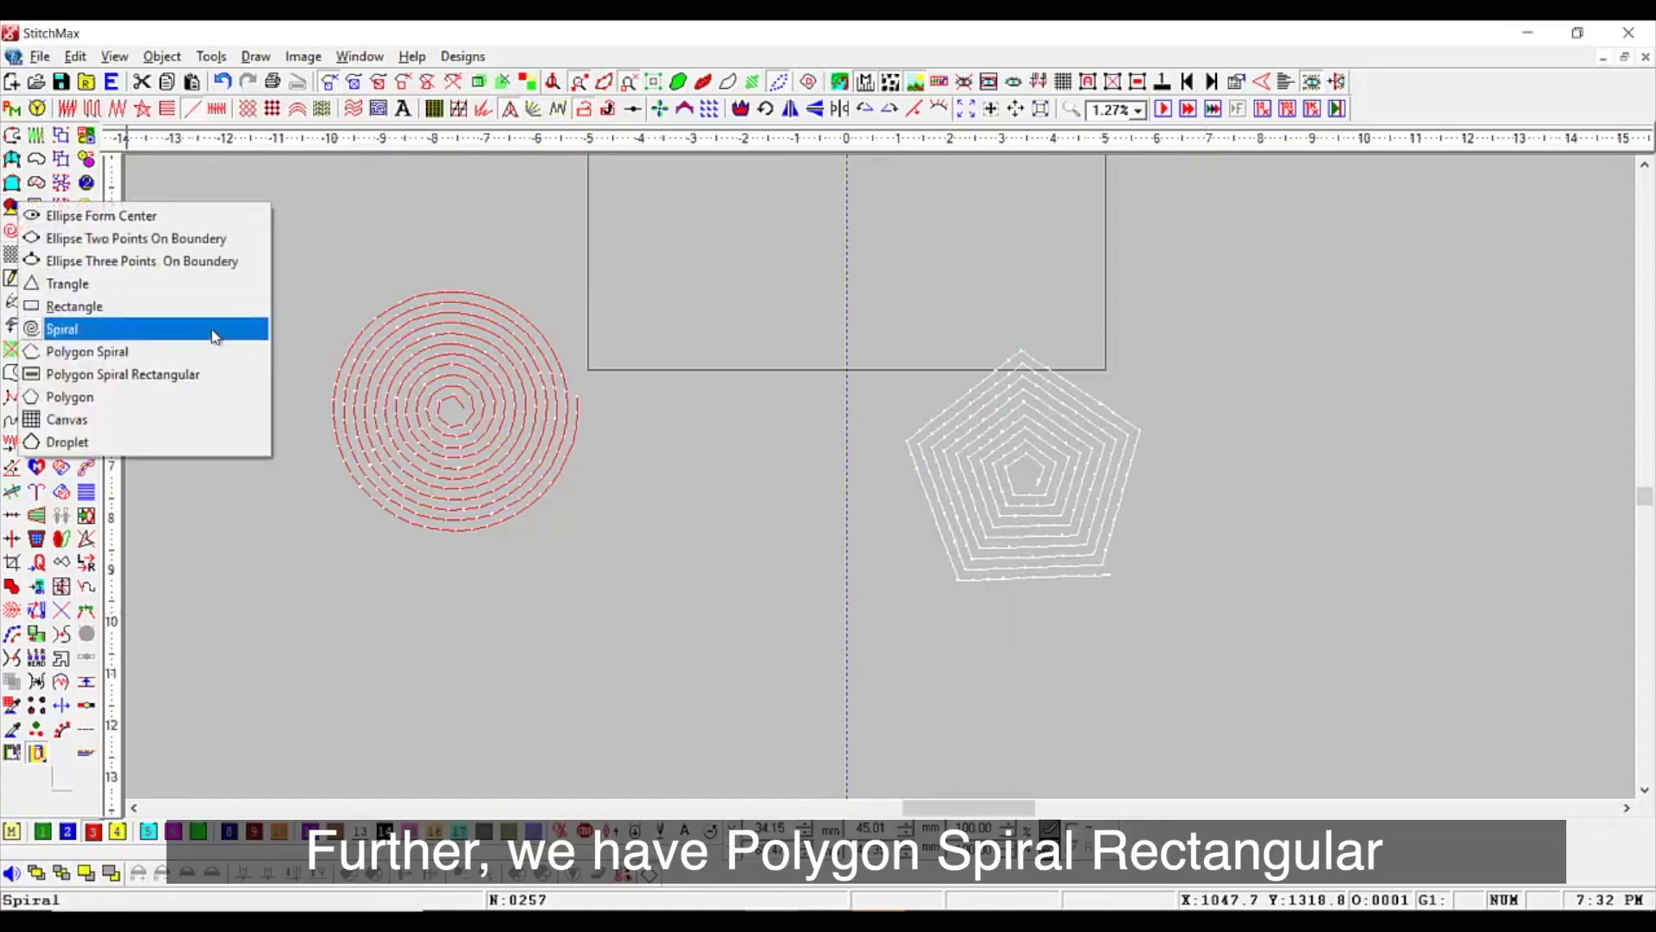
pyautogui.click(183, 377)
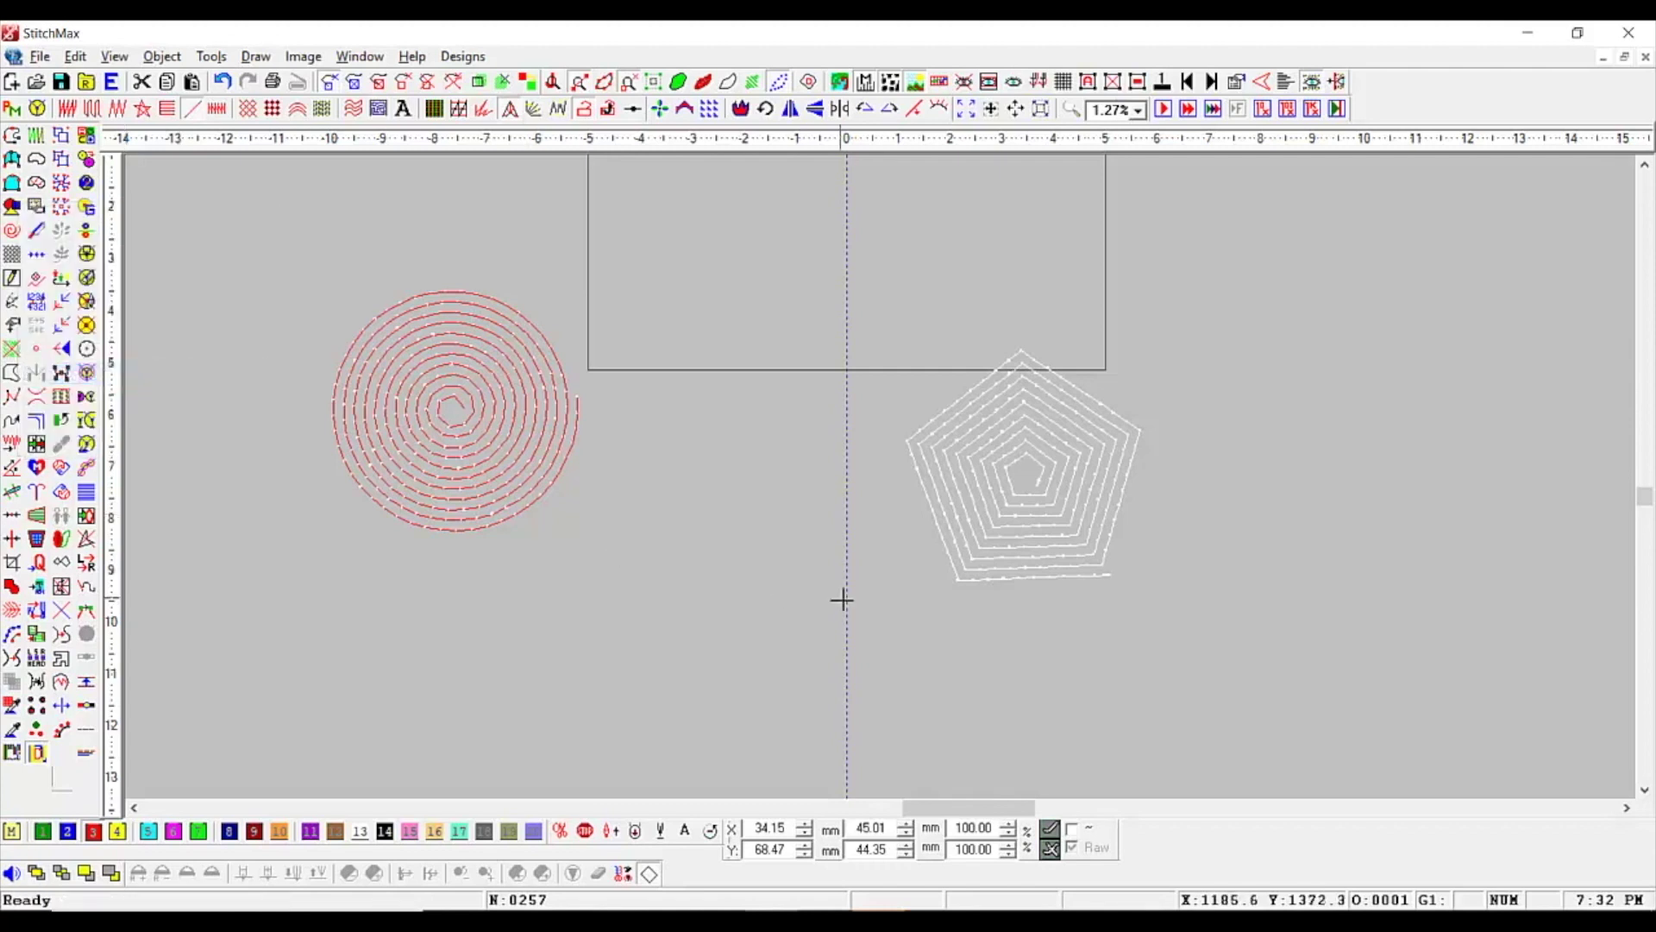
pyautogui.scroll(-3, 843, 598)
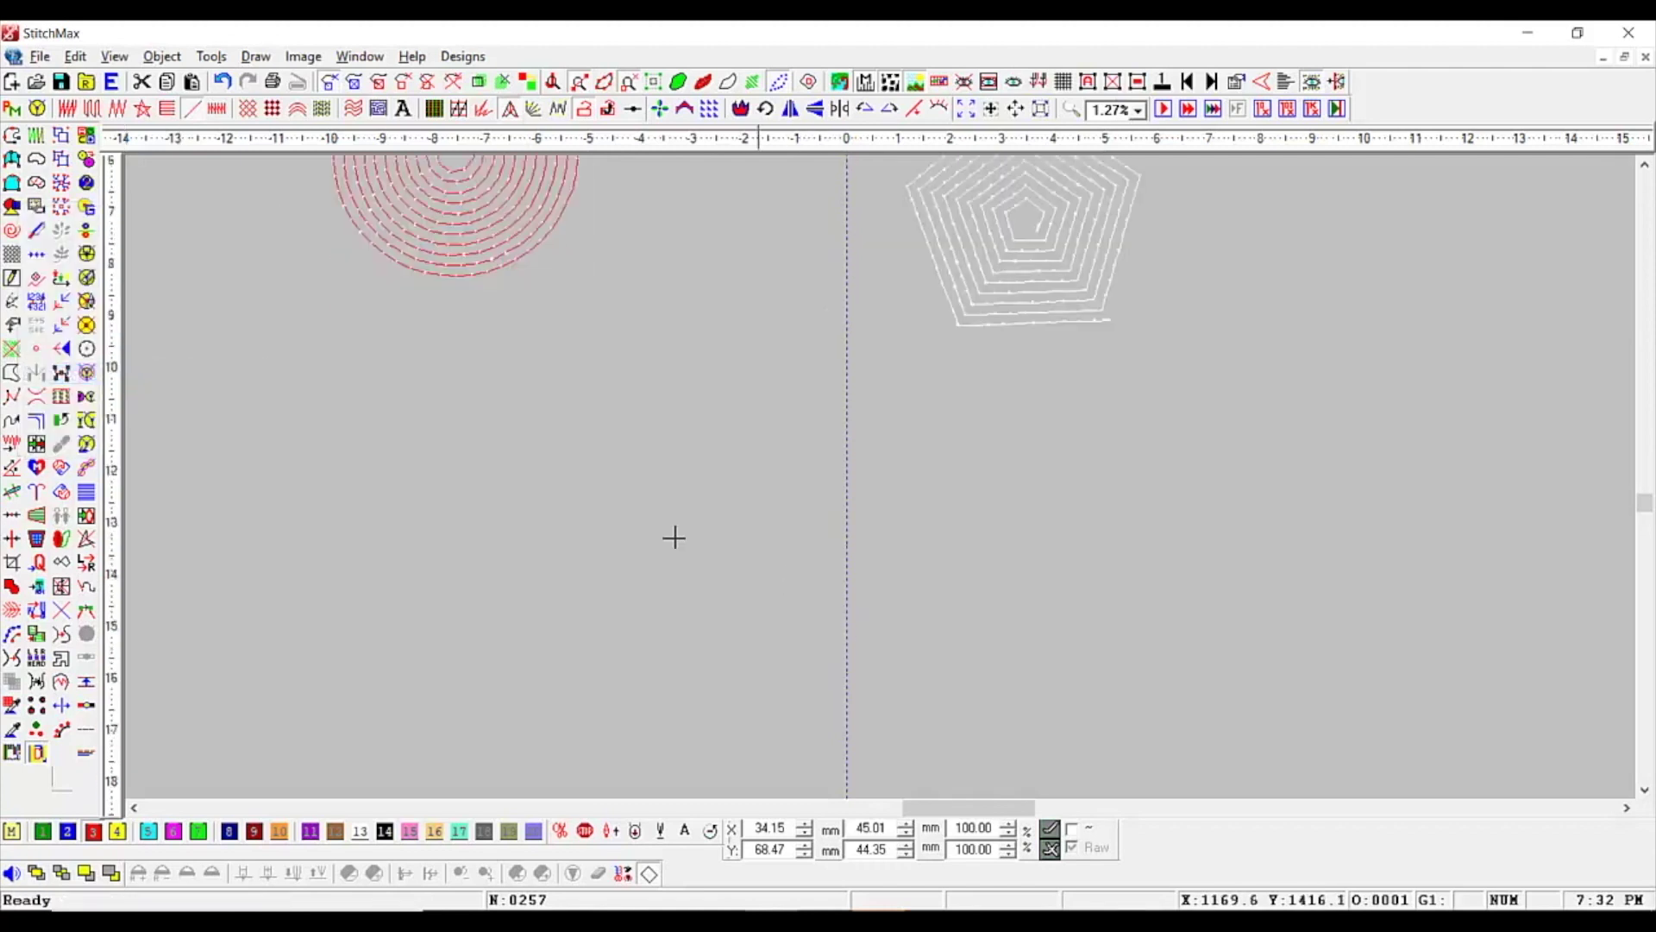
pyautogui.click(565, 453)
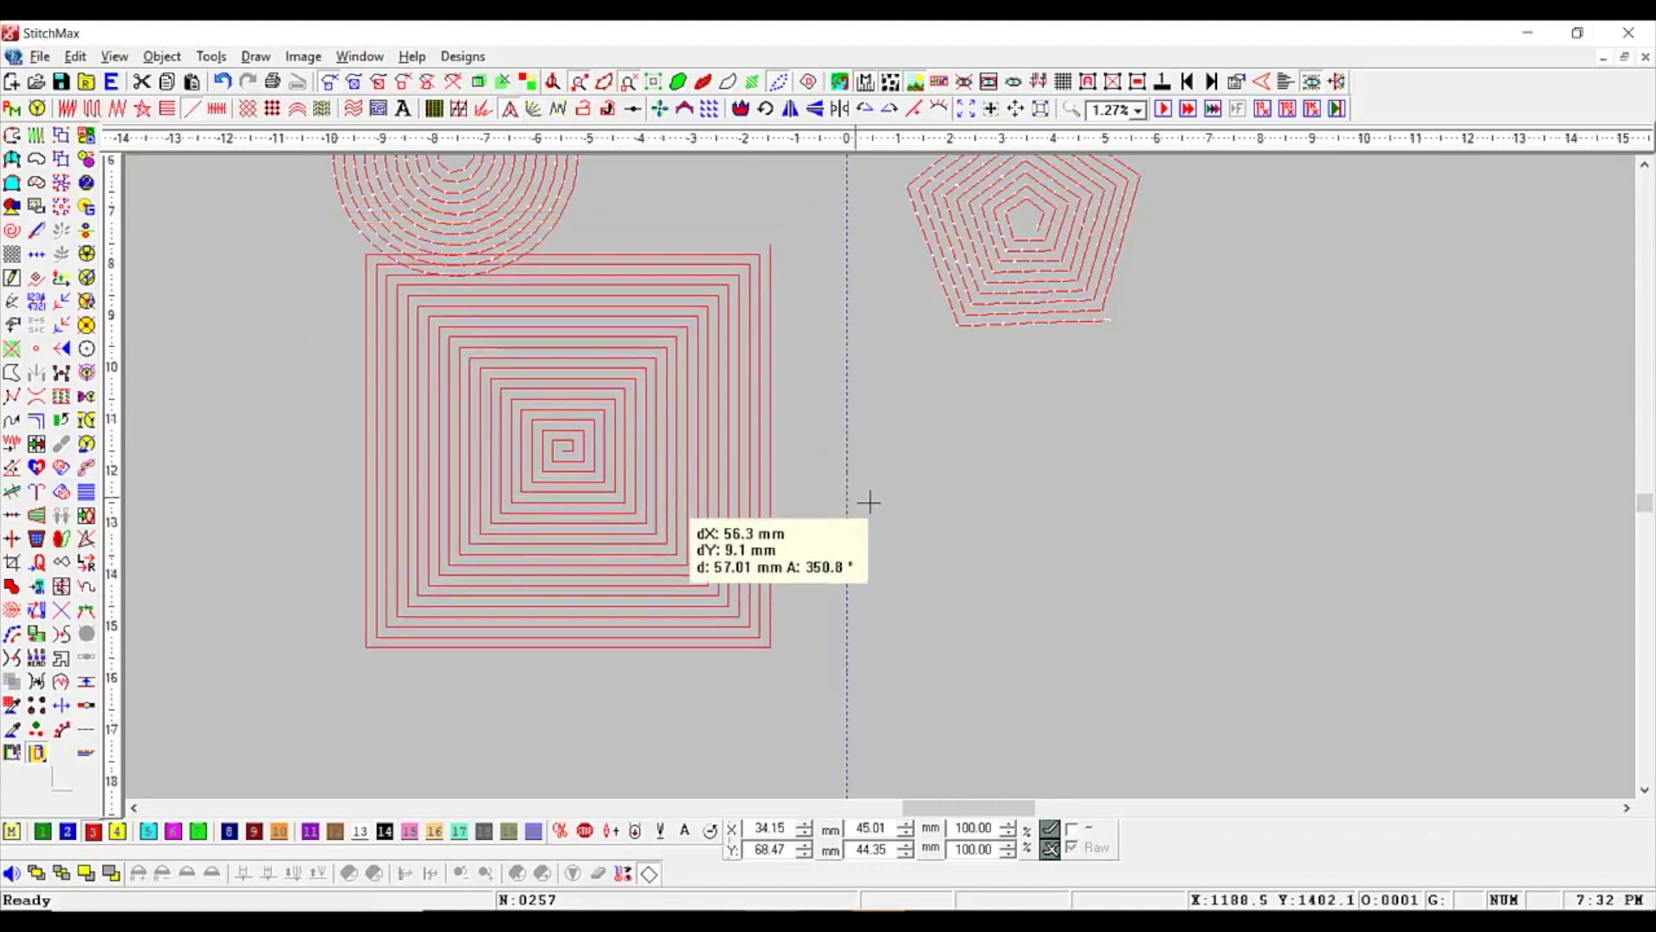
pyautogui.click(878, 502)
pyautogui.scroll(-1, 519, 504)
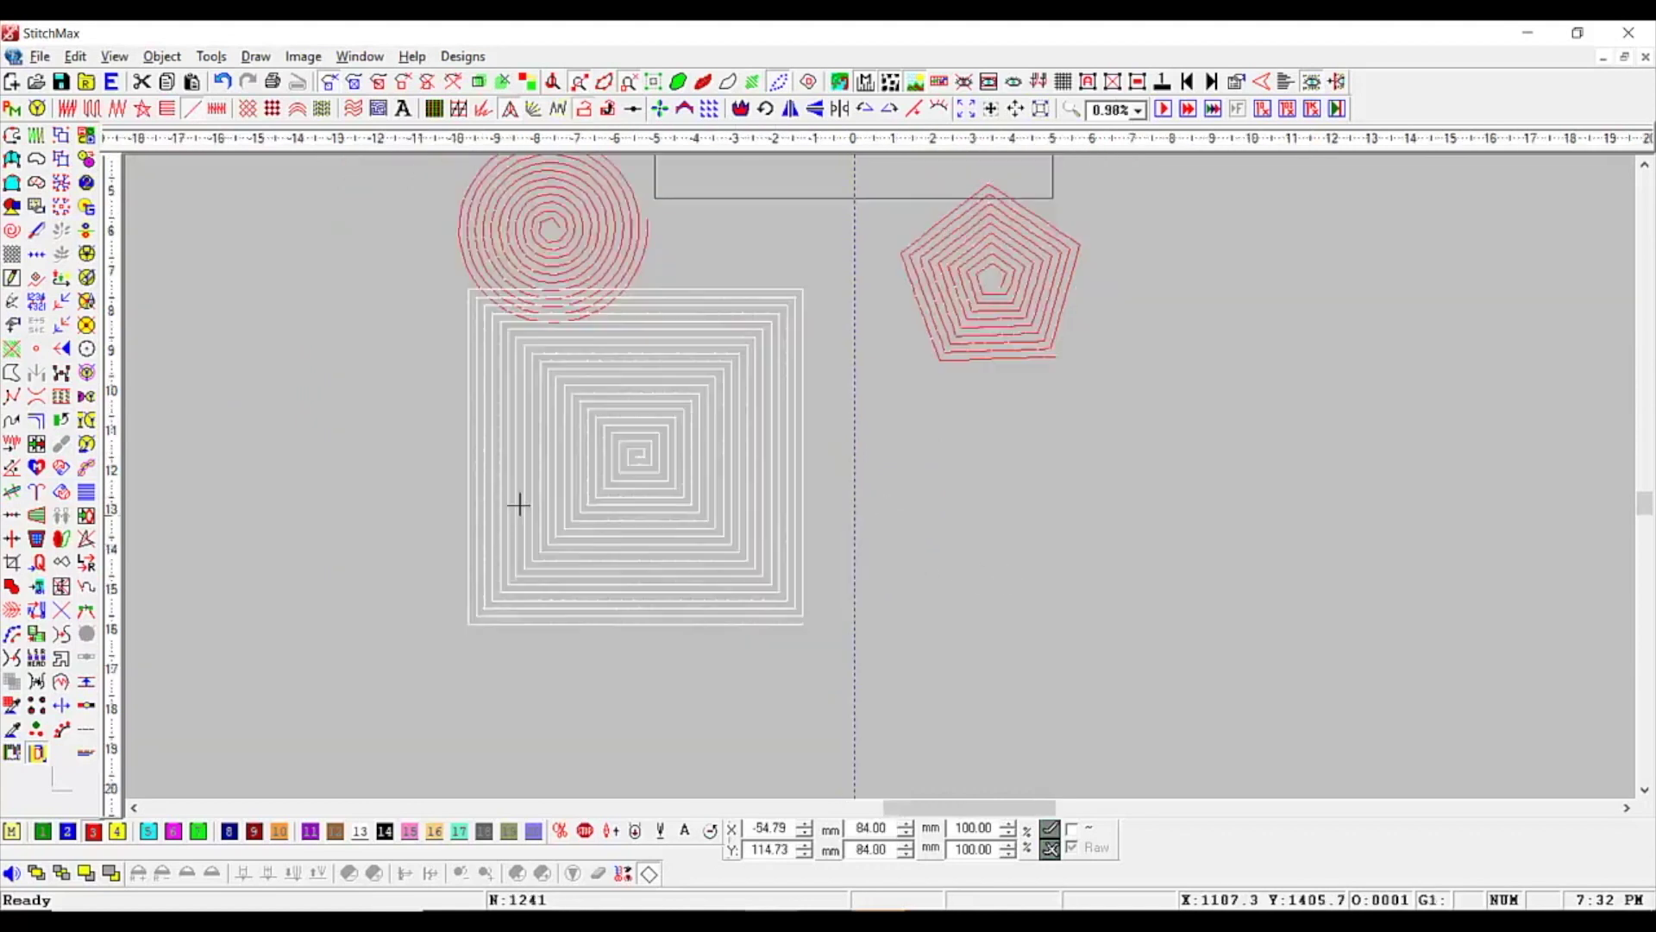
# Step: Draw a six-sided hexagon outline with the Polygon tool, below-right of the pentagon spiral
pyautogui.click(11, 210)
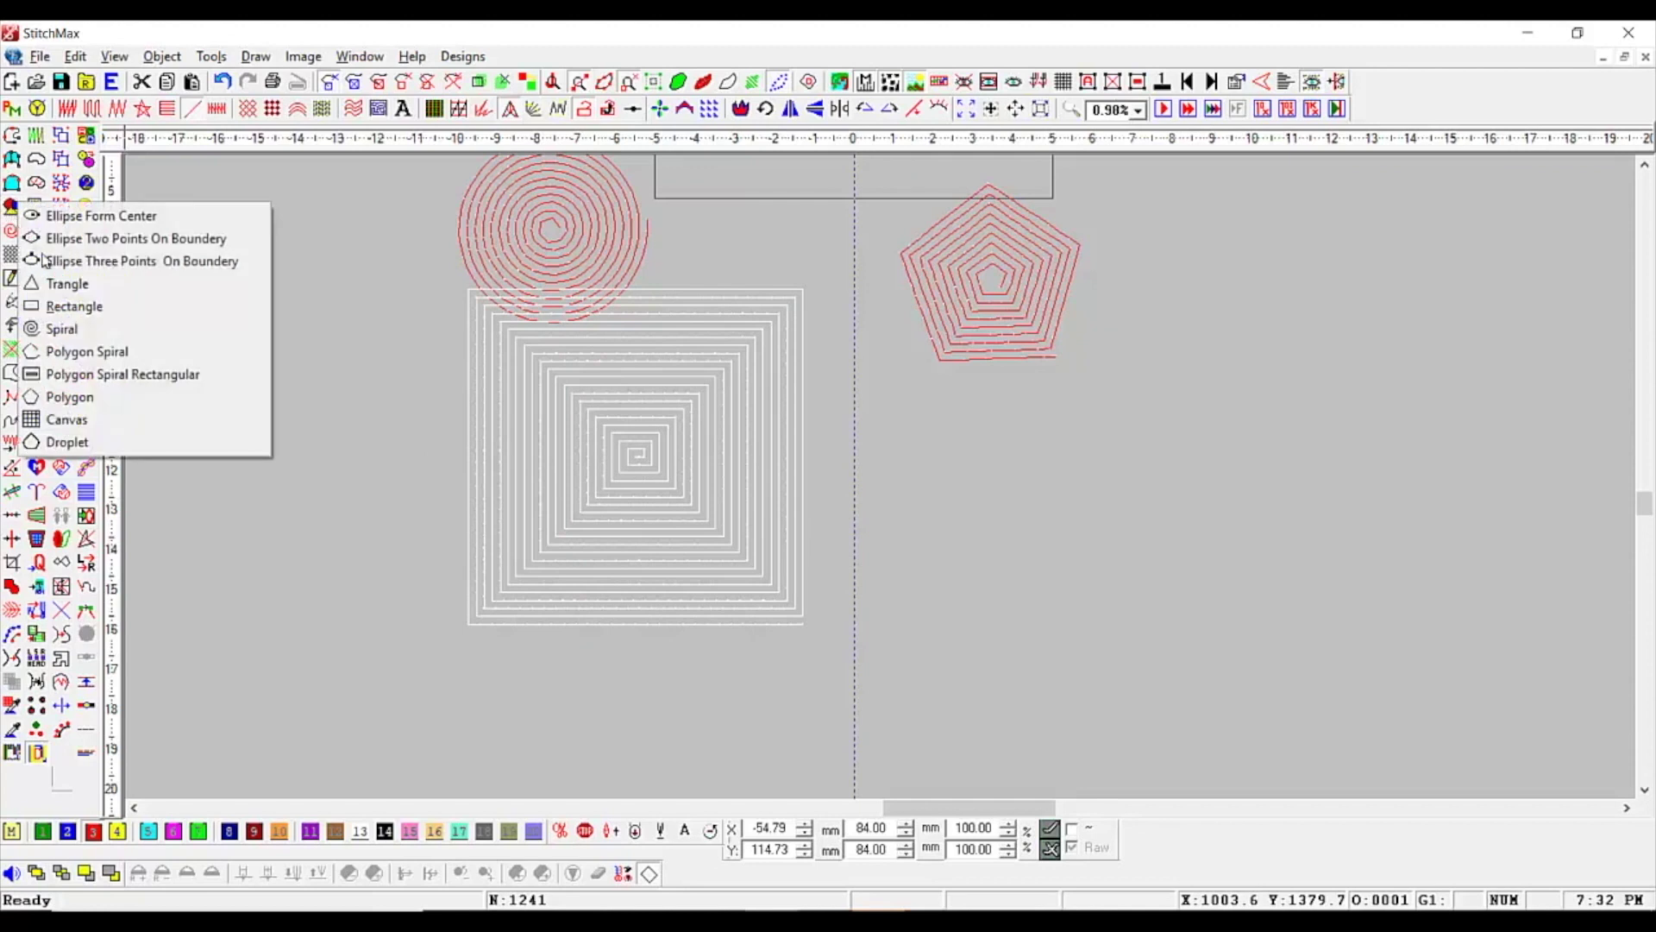
pyautogui.click(235, 400)
pyautogui.click(1199, 424)
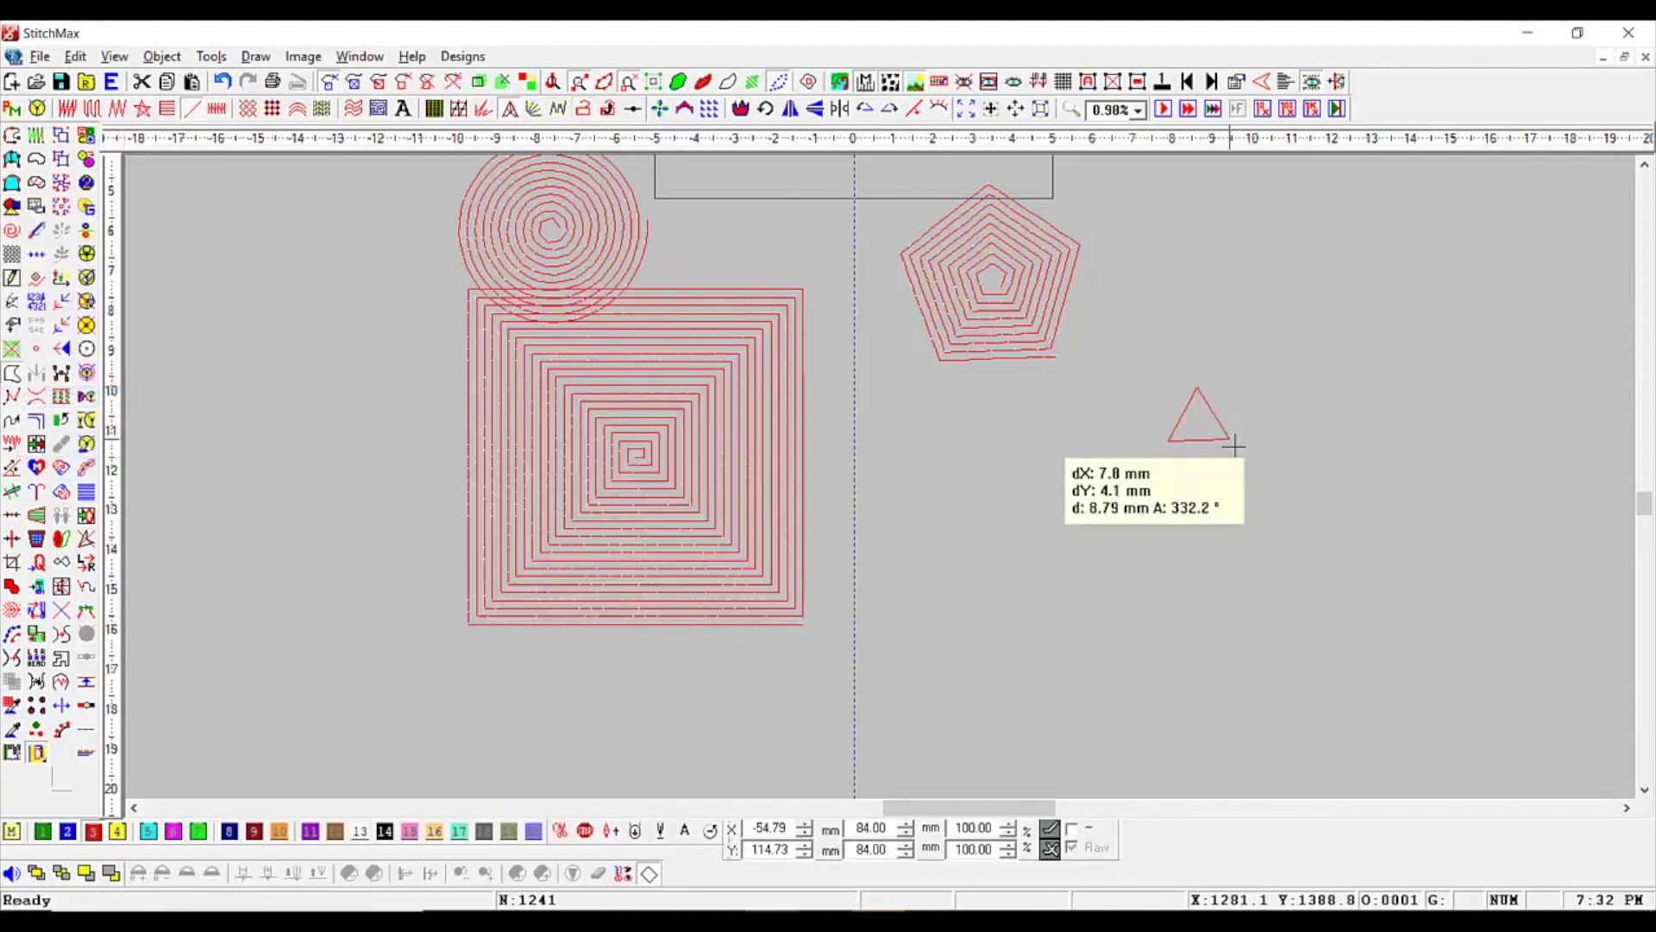
pyautogui.press('Up')
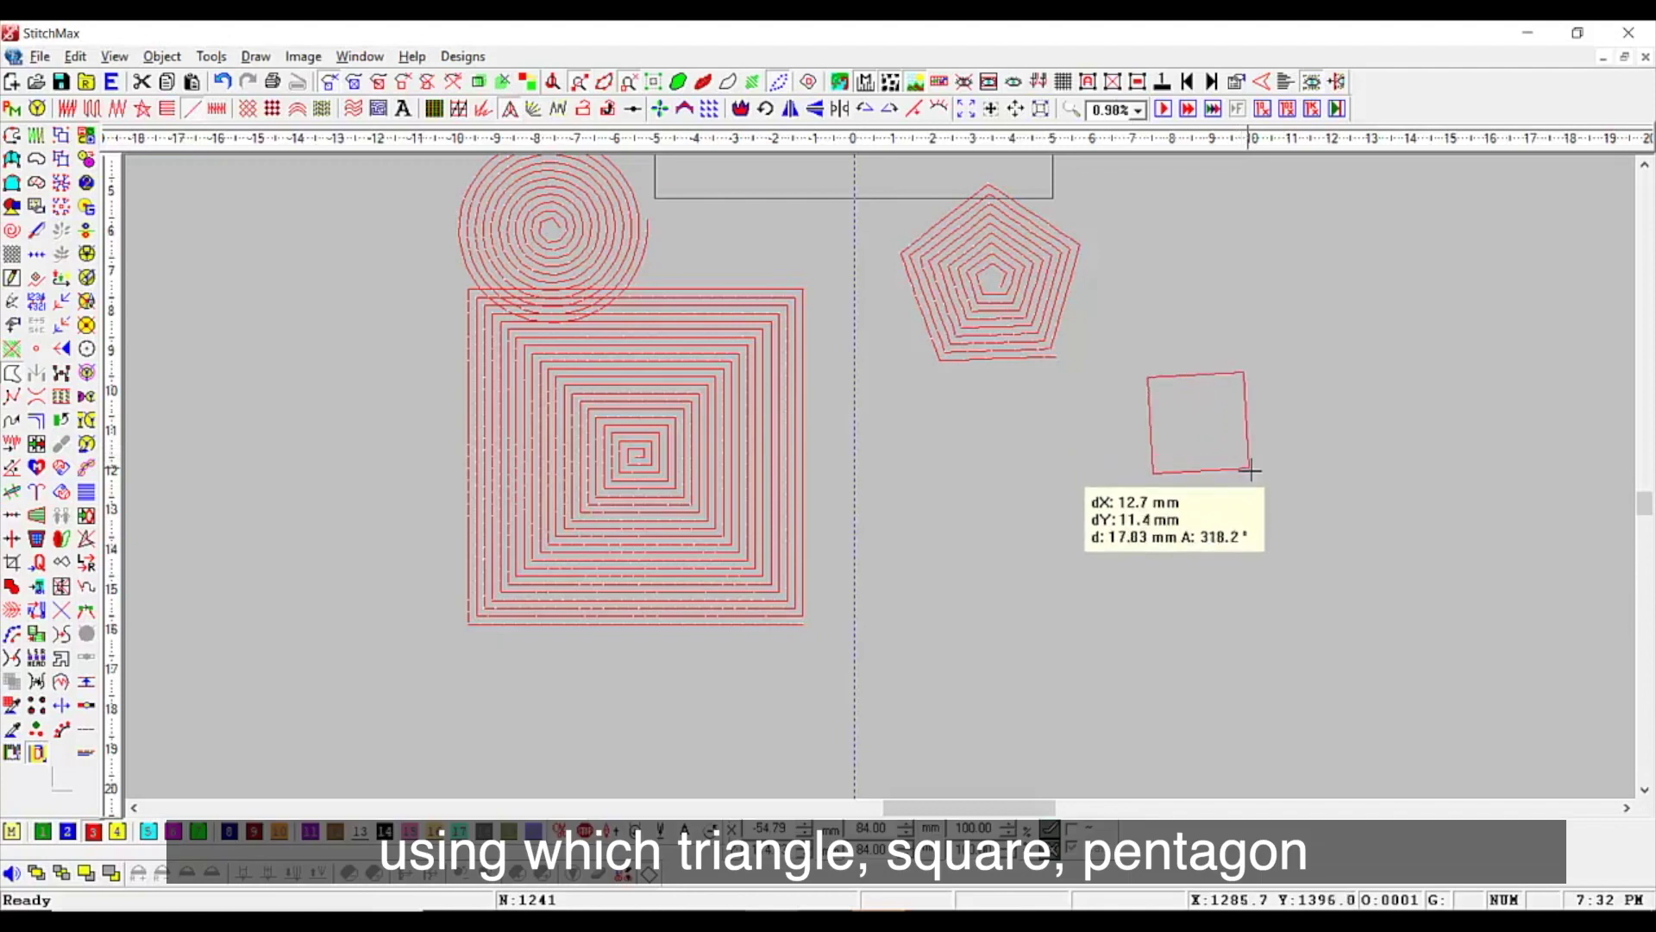
pyautogui.press('Up')
pyautogui.press('Up')
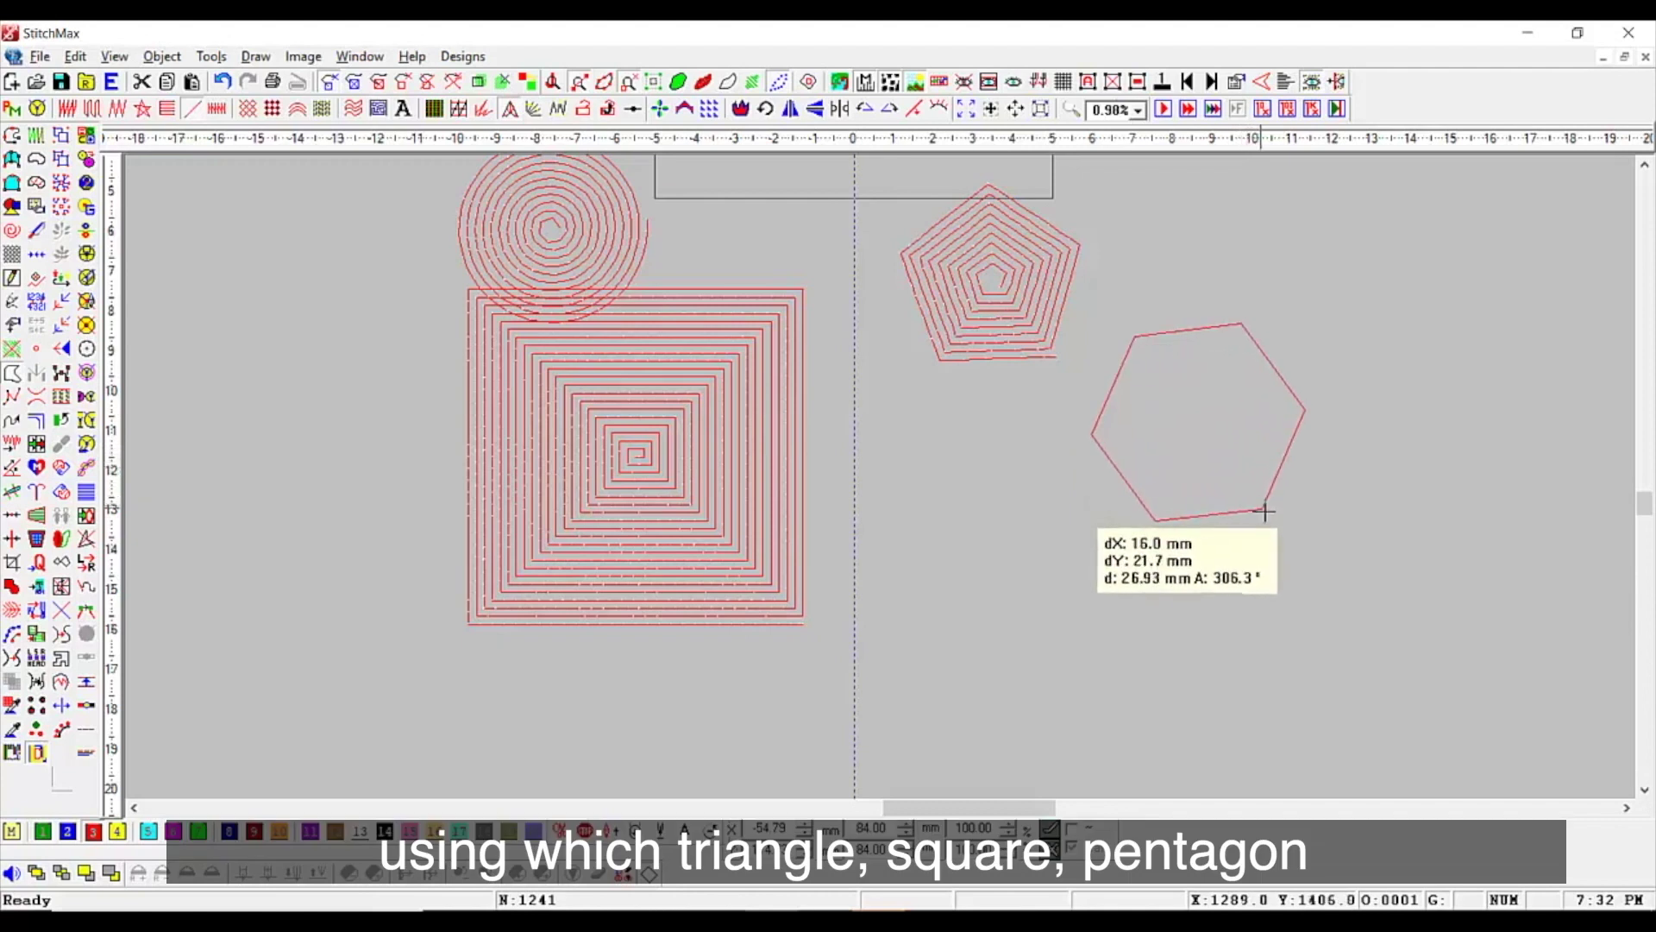
pyautogui.click(1266, 540)
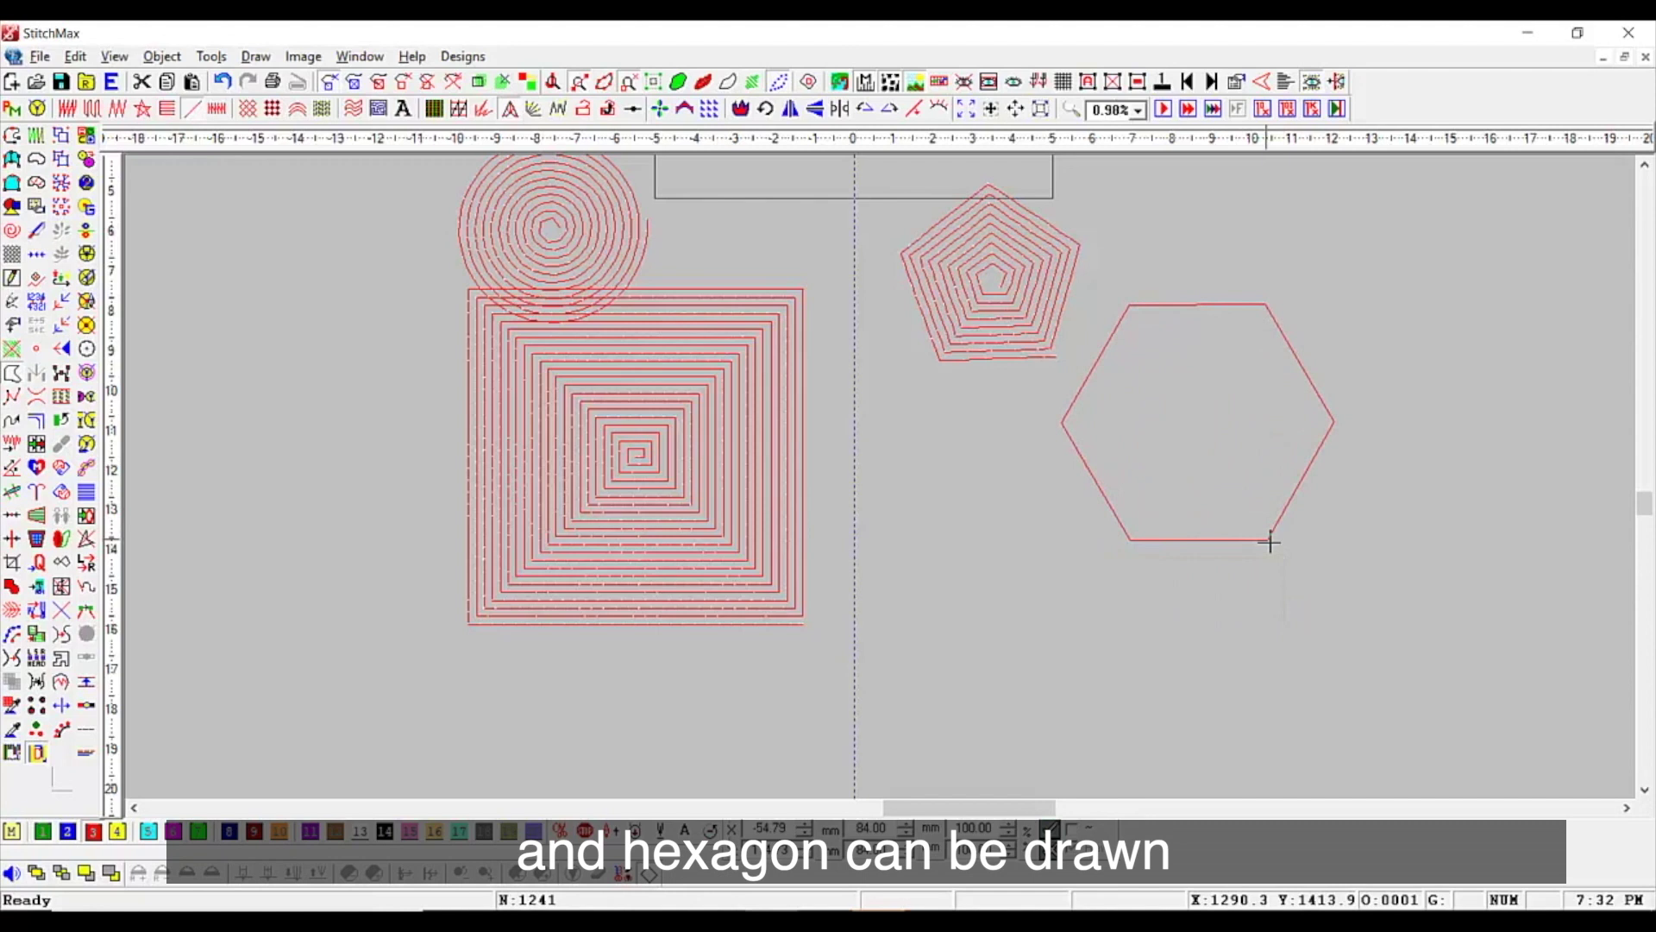
# Step: Choose another tool from the basic shapes list and drag on the canvas
pyautogui.click(23, 210)
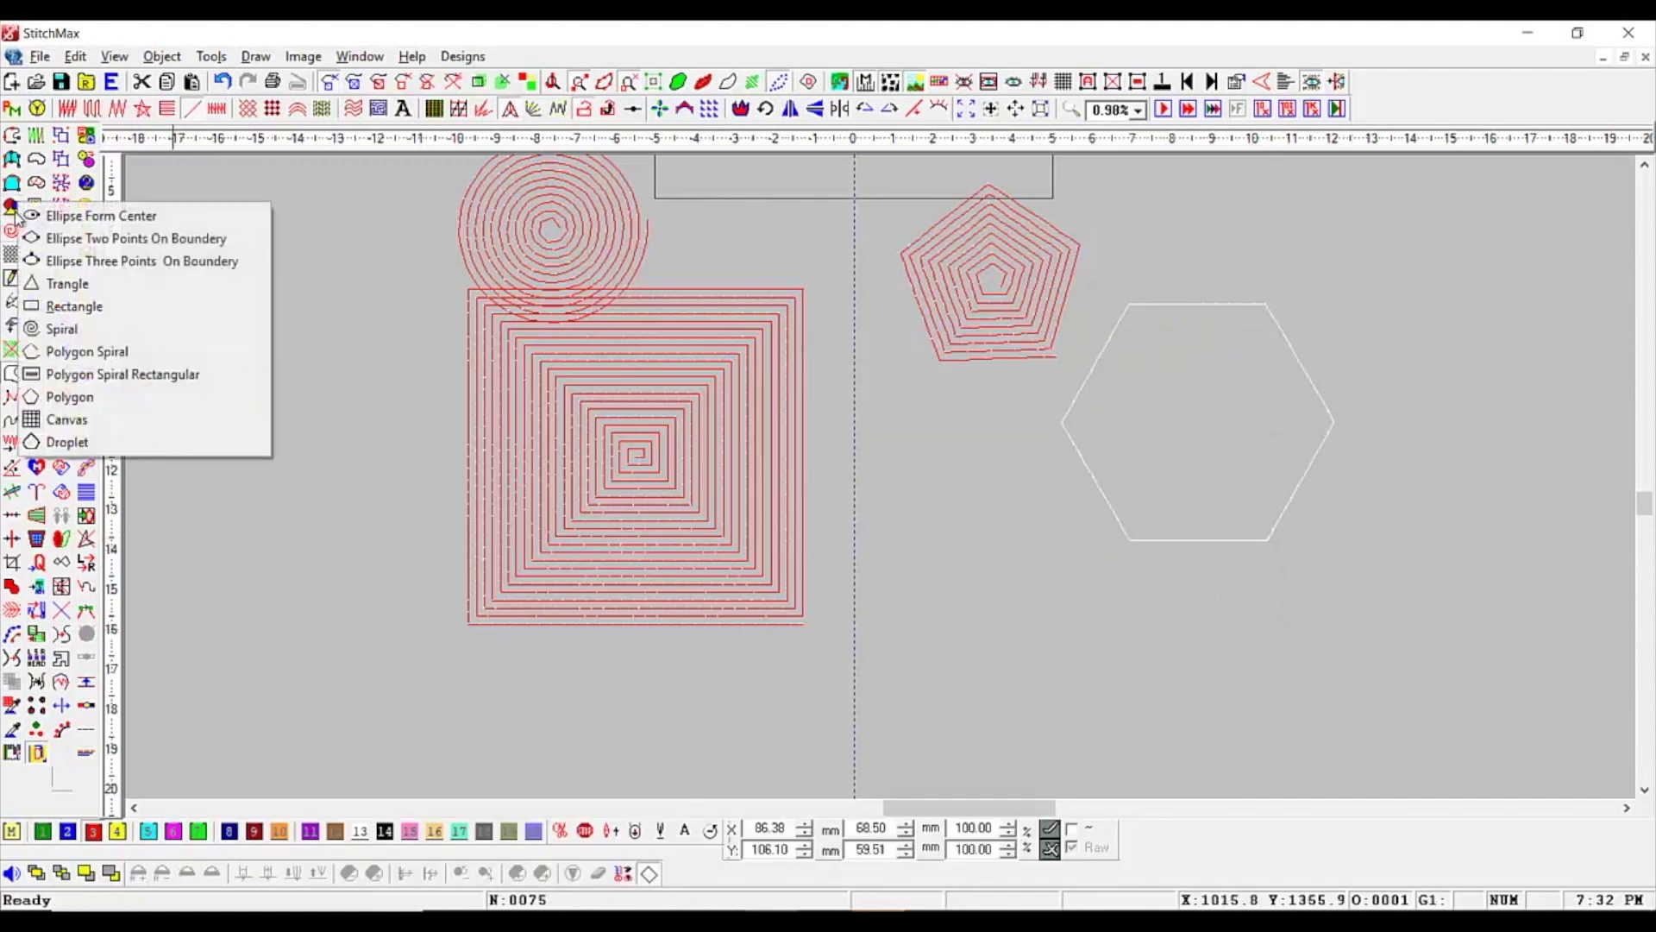
pyautogui.click(371, 378)
pyautogui.moveTo(380, 388); pyautogui.dragTo(435, 466)
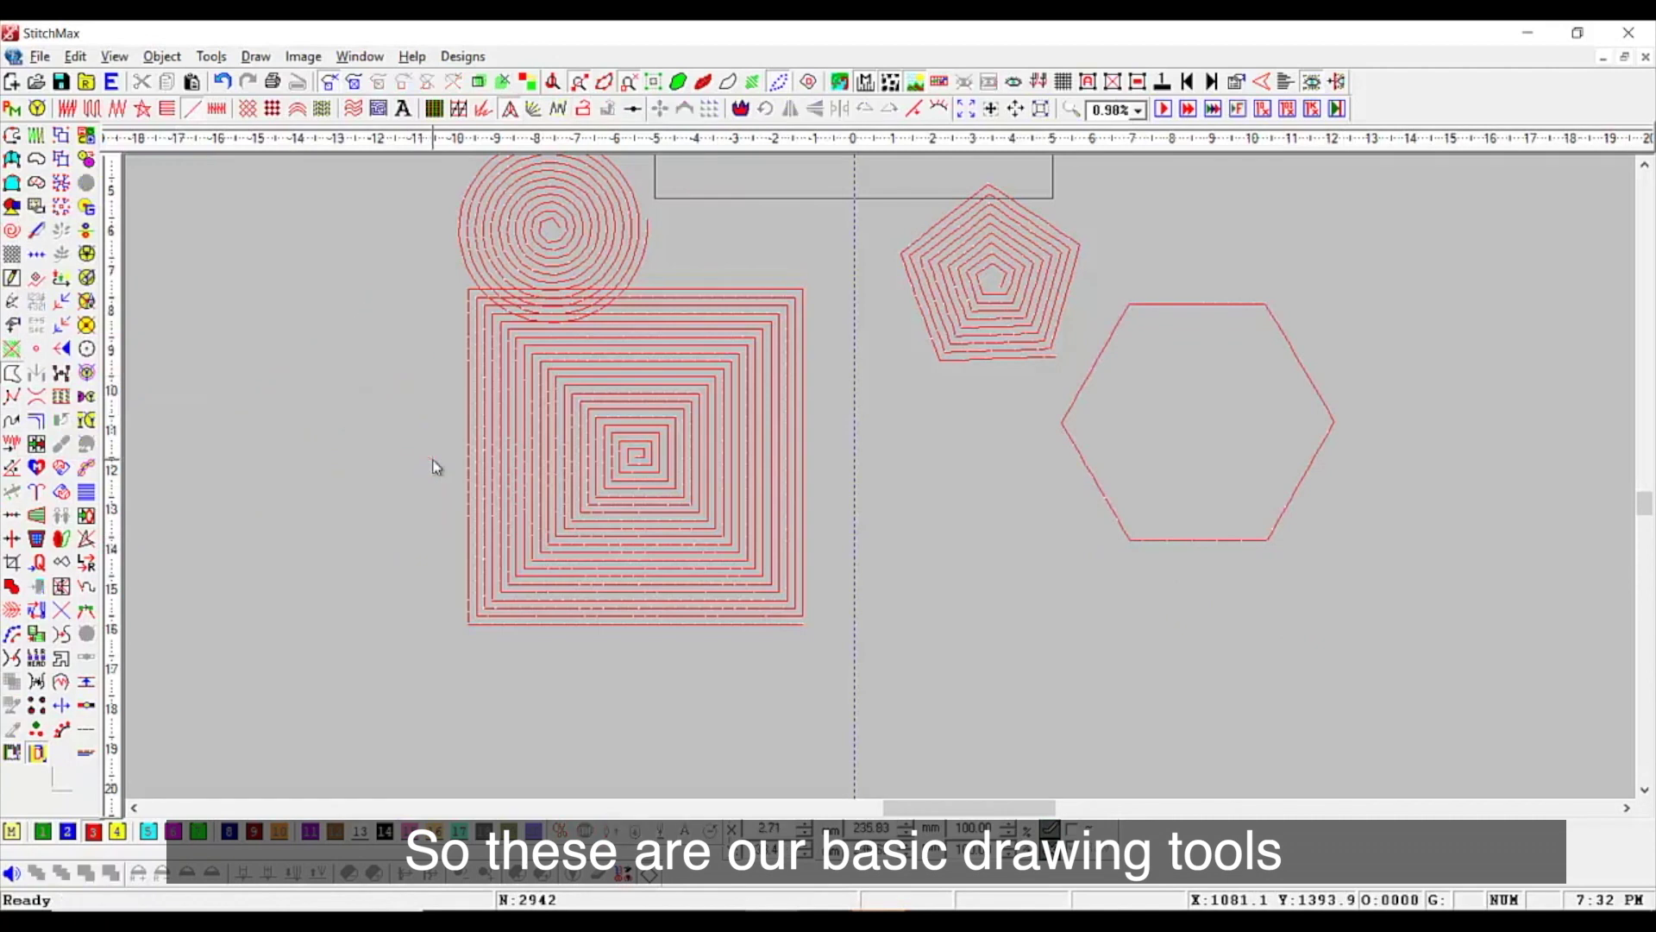
# Step: Select and delete every shape in the design, then zoom onto the empty square outline
pyautogui.scroll(-5, 434, 466)
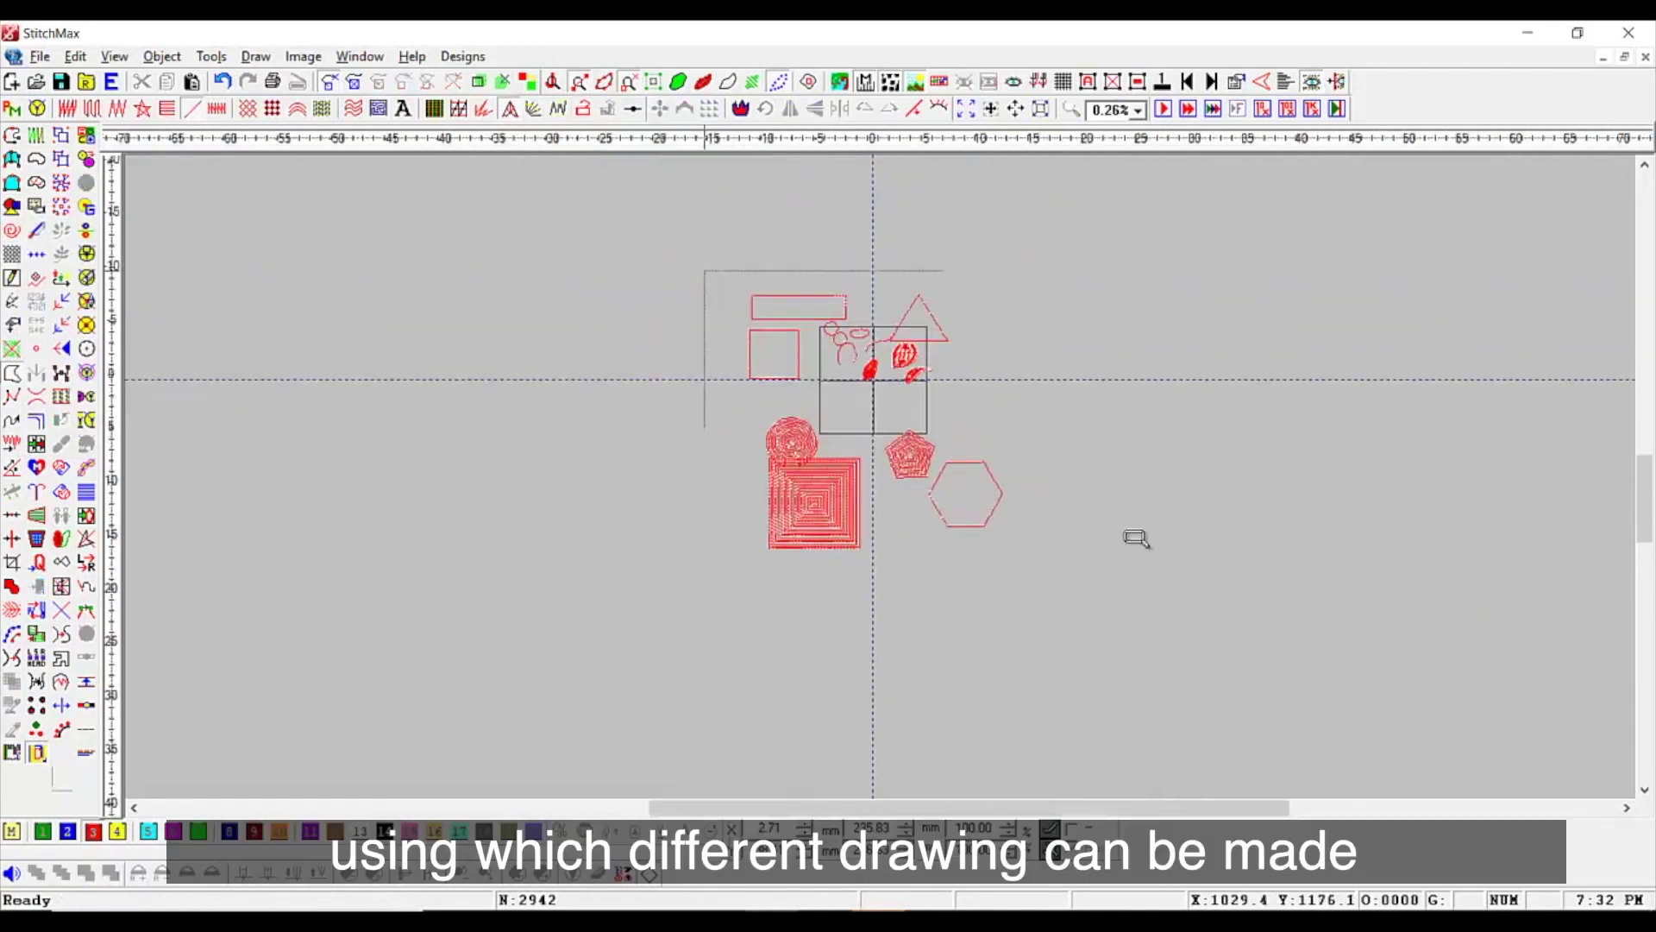
pyautogui.moveTo(1136, 537); pyautogui.dragTo(1242, 612)
pyautogui.hotkey('ctrl', 'a')
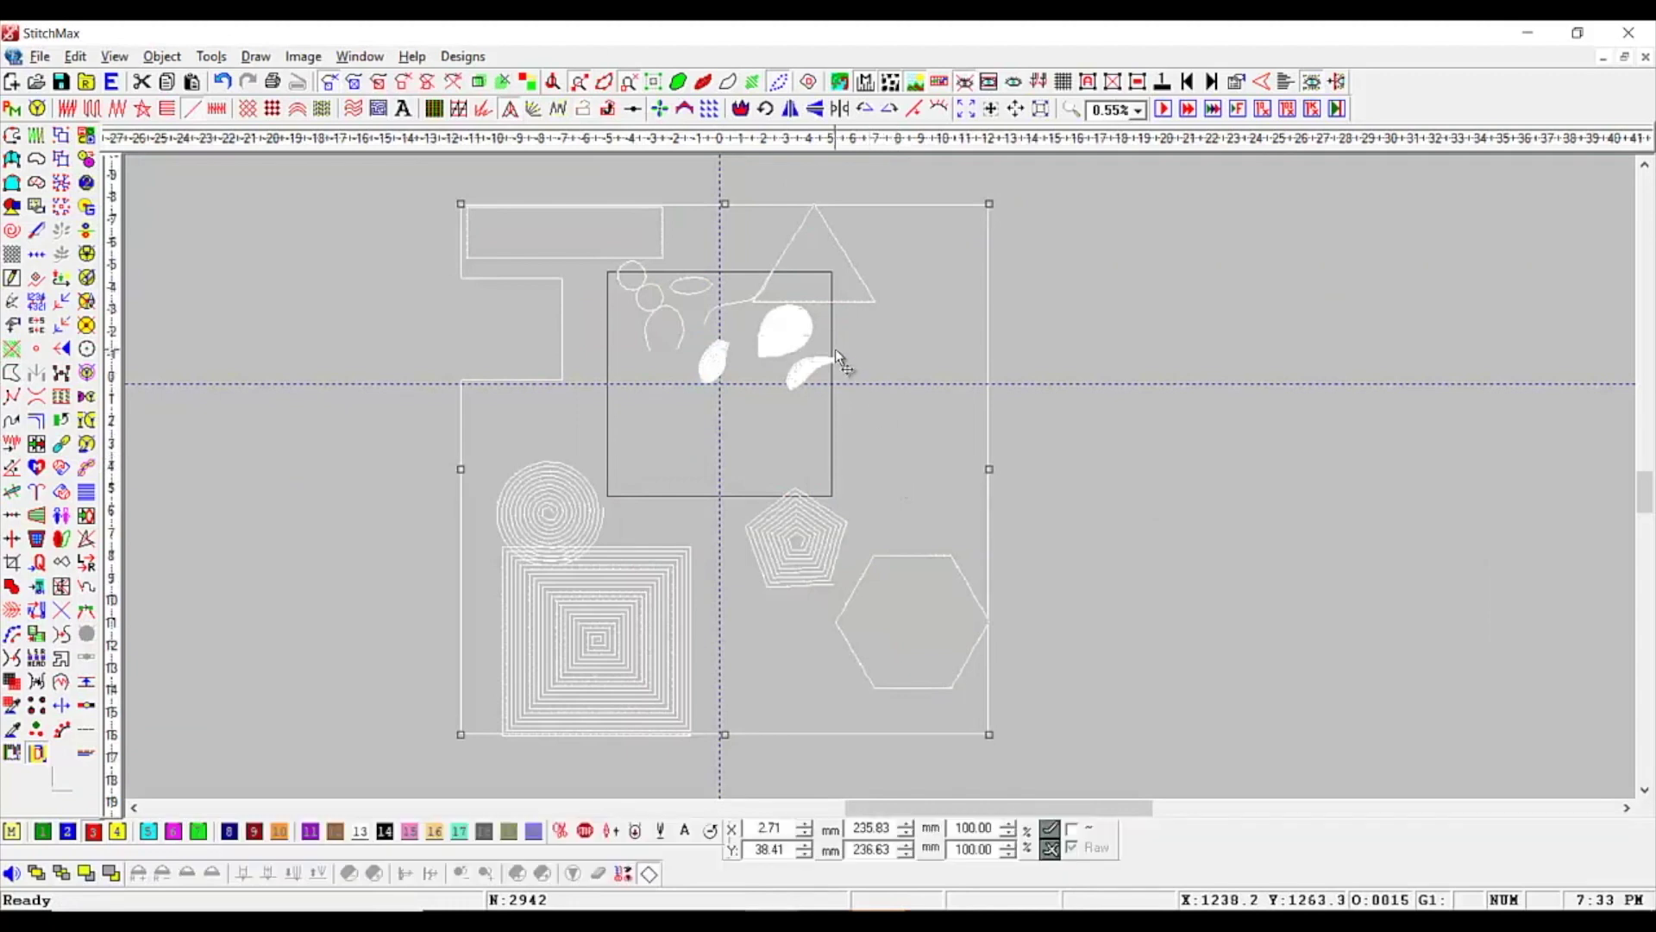
pyautogui.press('Delete')
pyautogui.moveTo(425, 218); pyautogui.dragTo(931, 419)
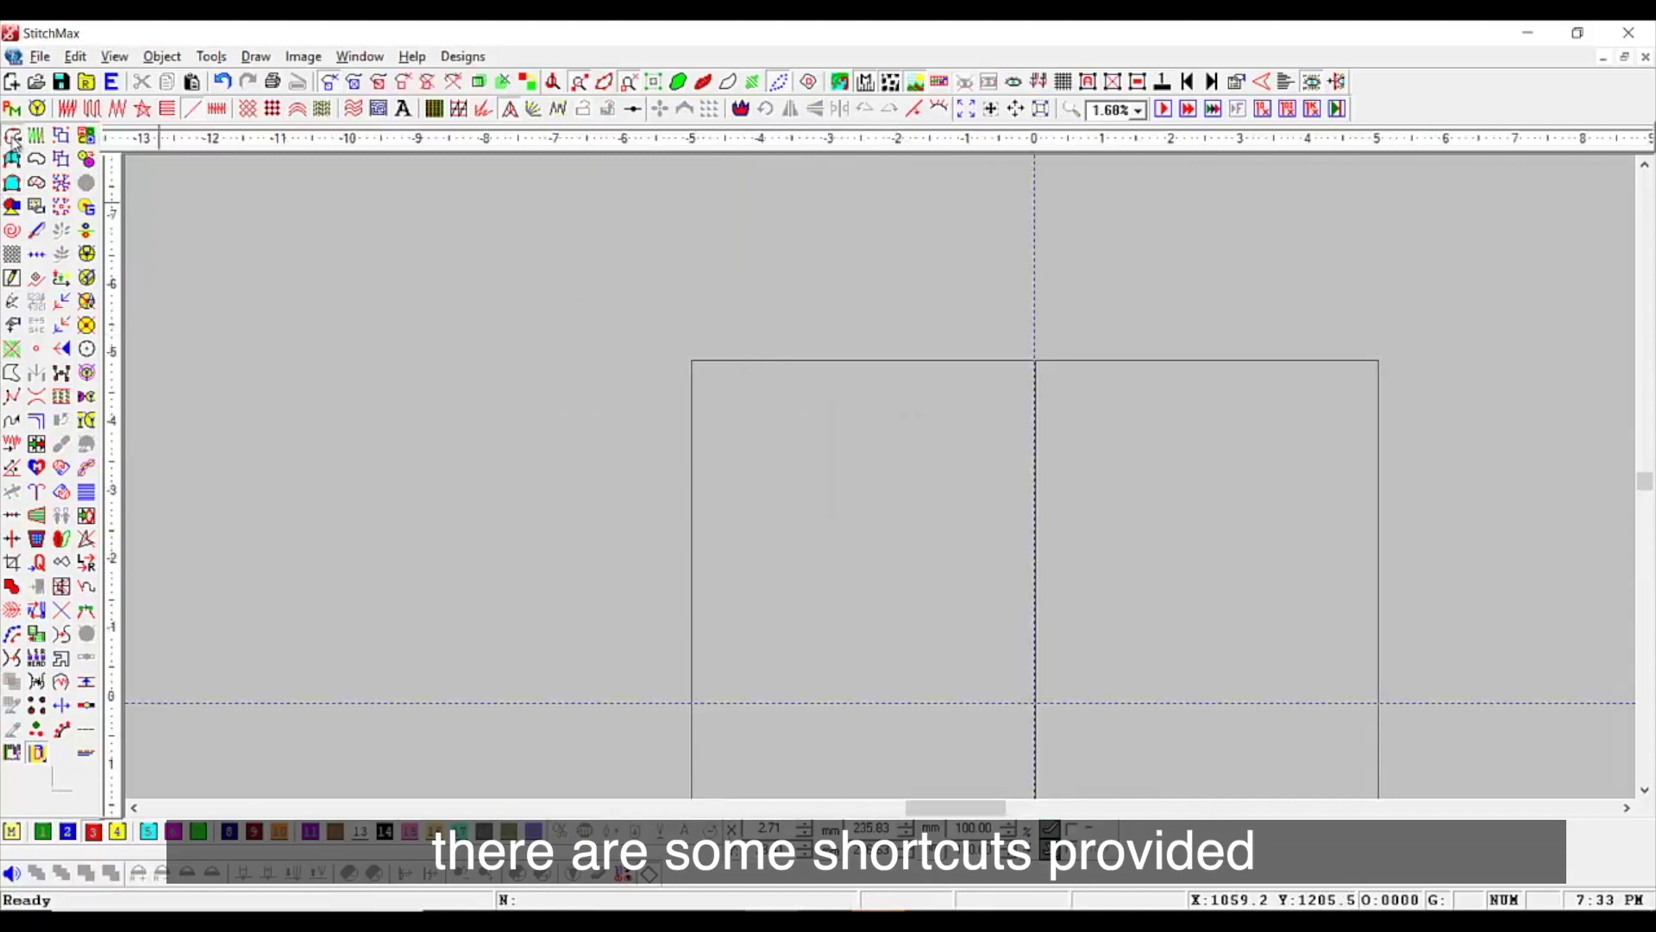
# Step: Draw one three-point Bezier curve side and mirror it with Shift+M into a leaf outline
pyautogui.scroll(3, 784, 427)
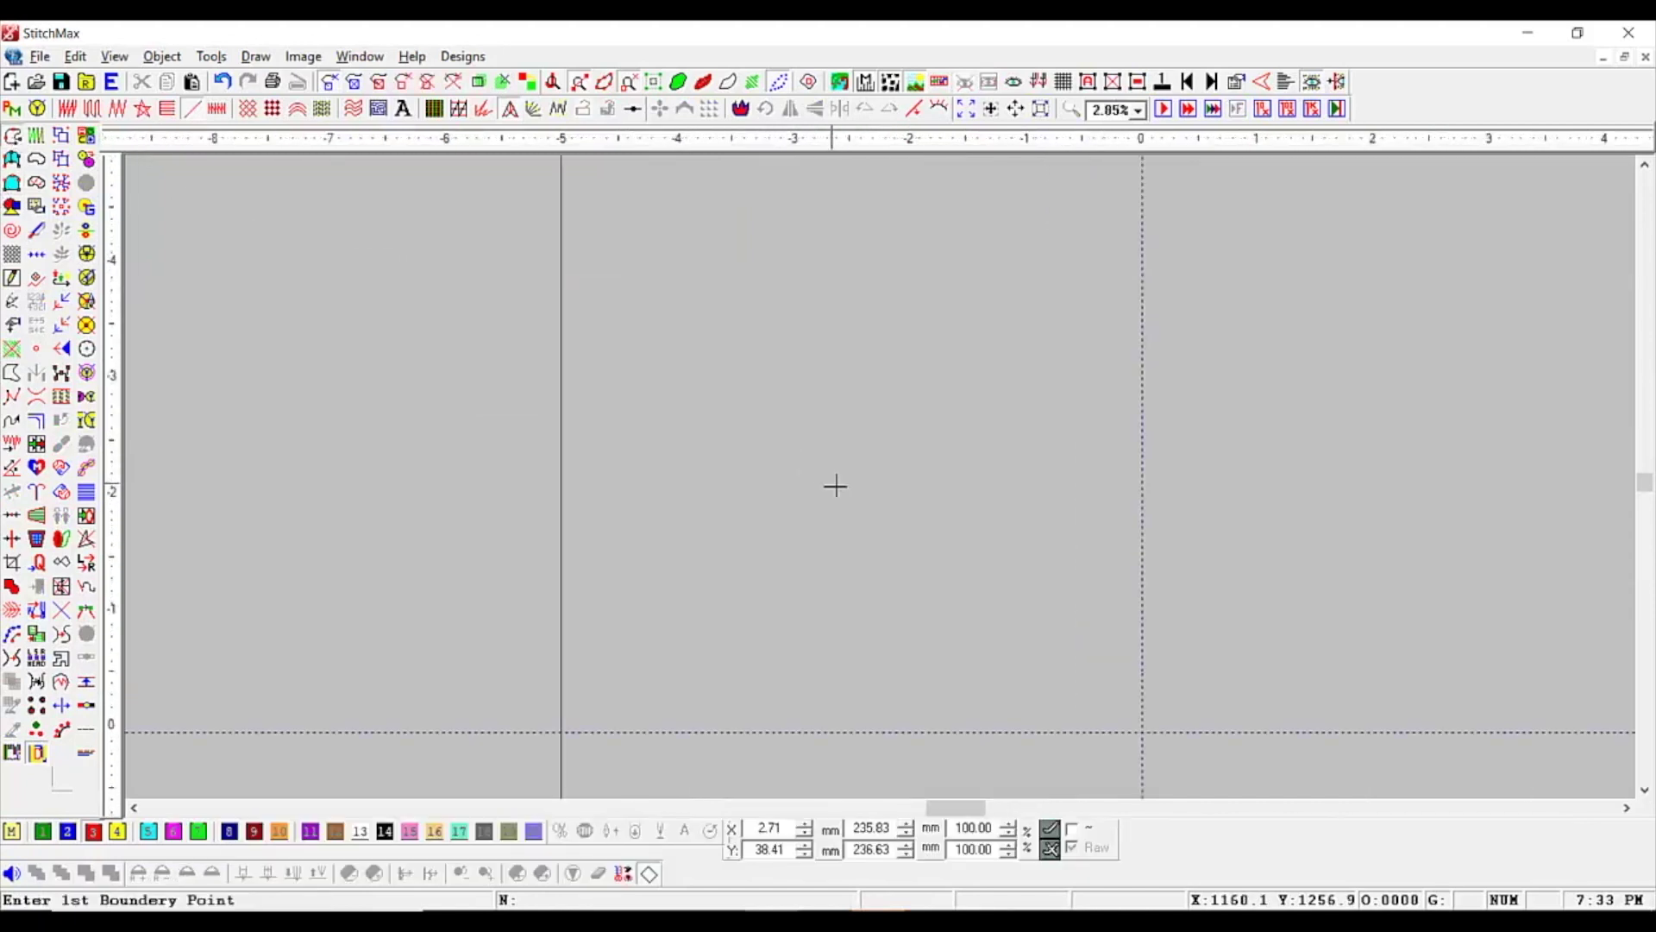
pyautogui.click(788, 487)
pyautogui.click(728, 455)
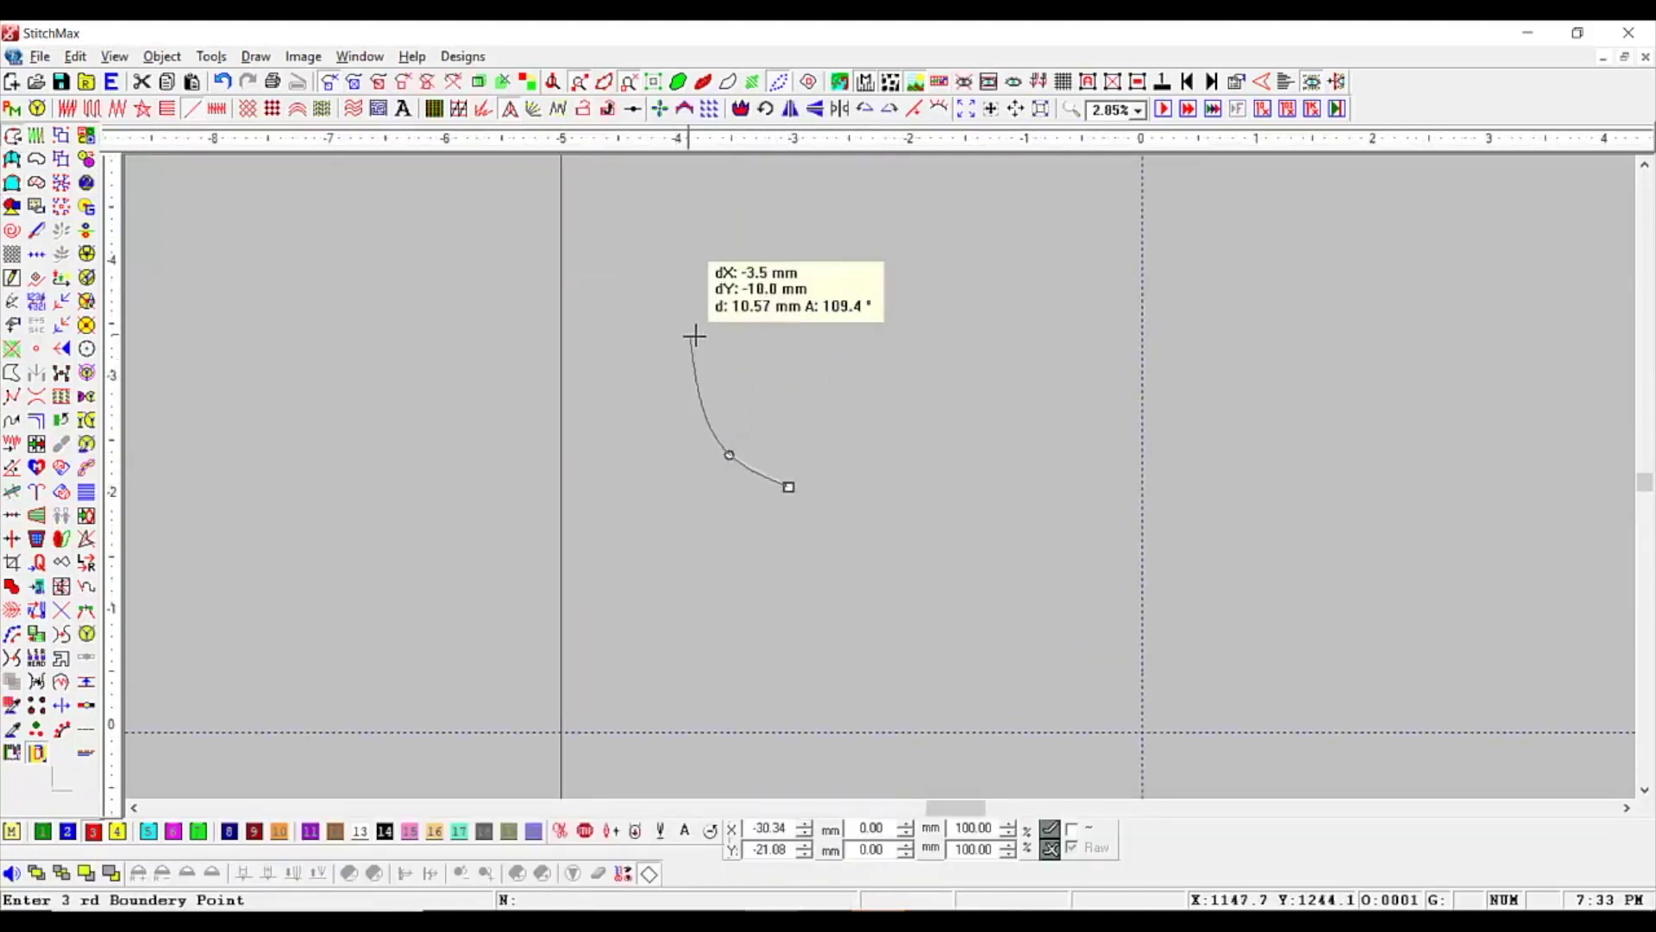
pyautogui.click(741, 341)
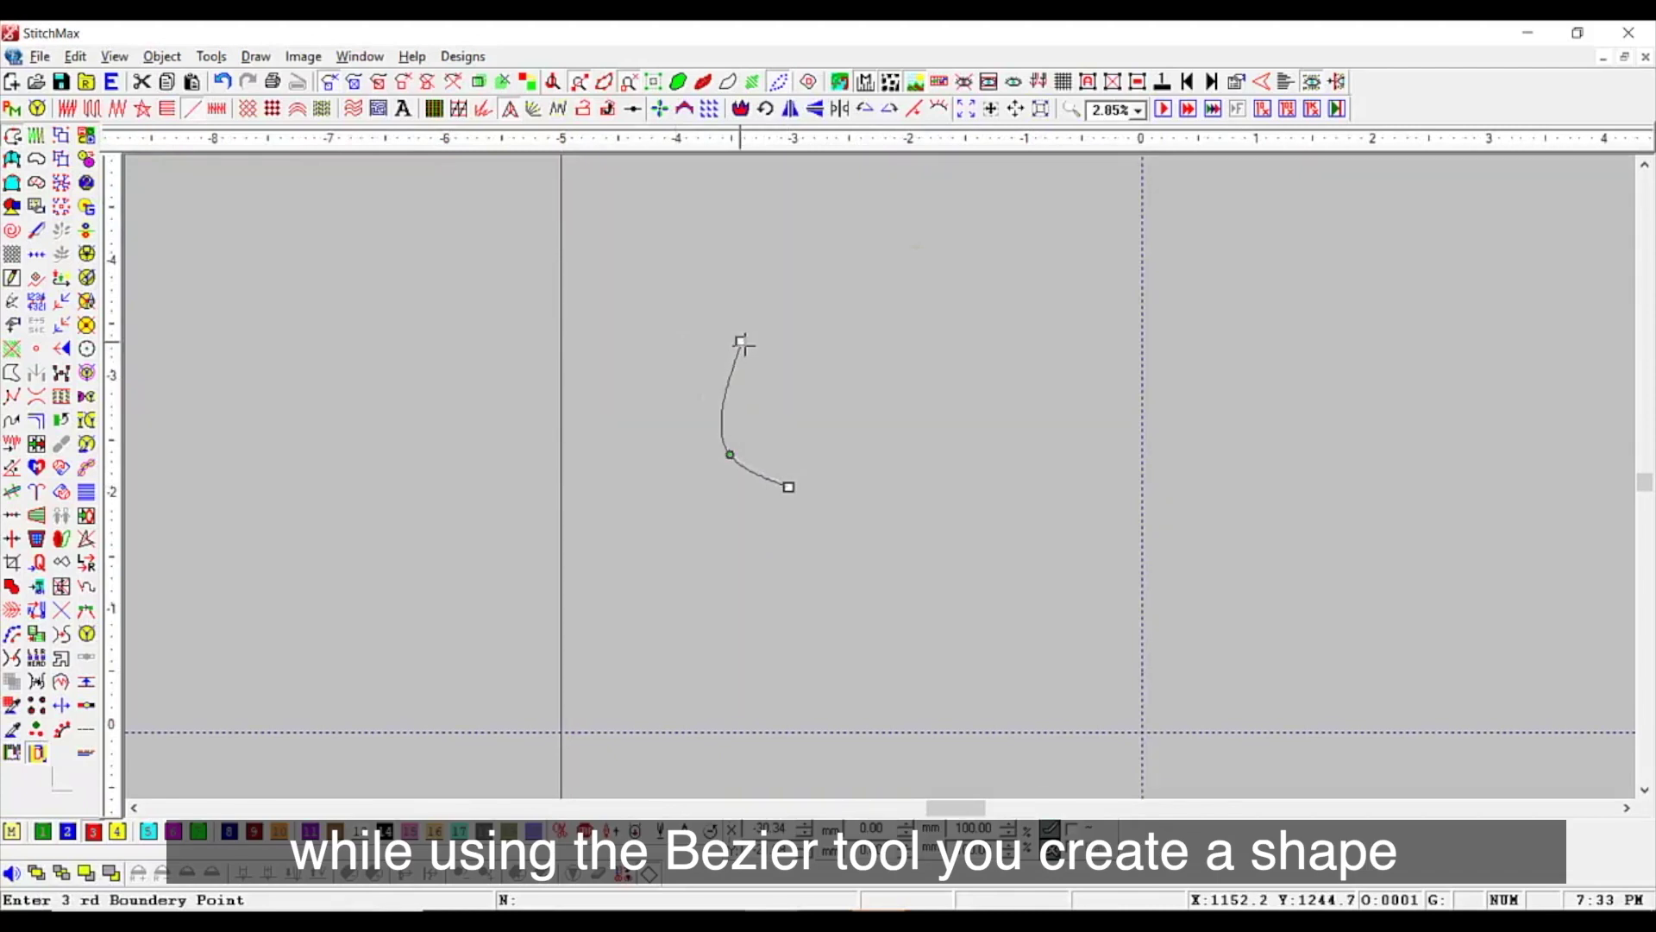
pyautogui.hotkey('shift', 'm')
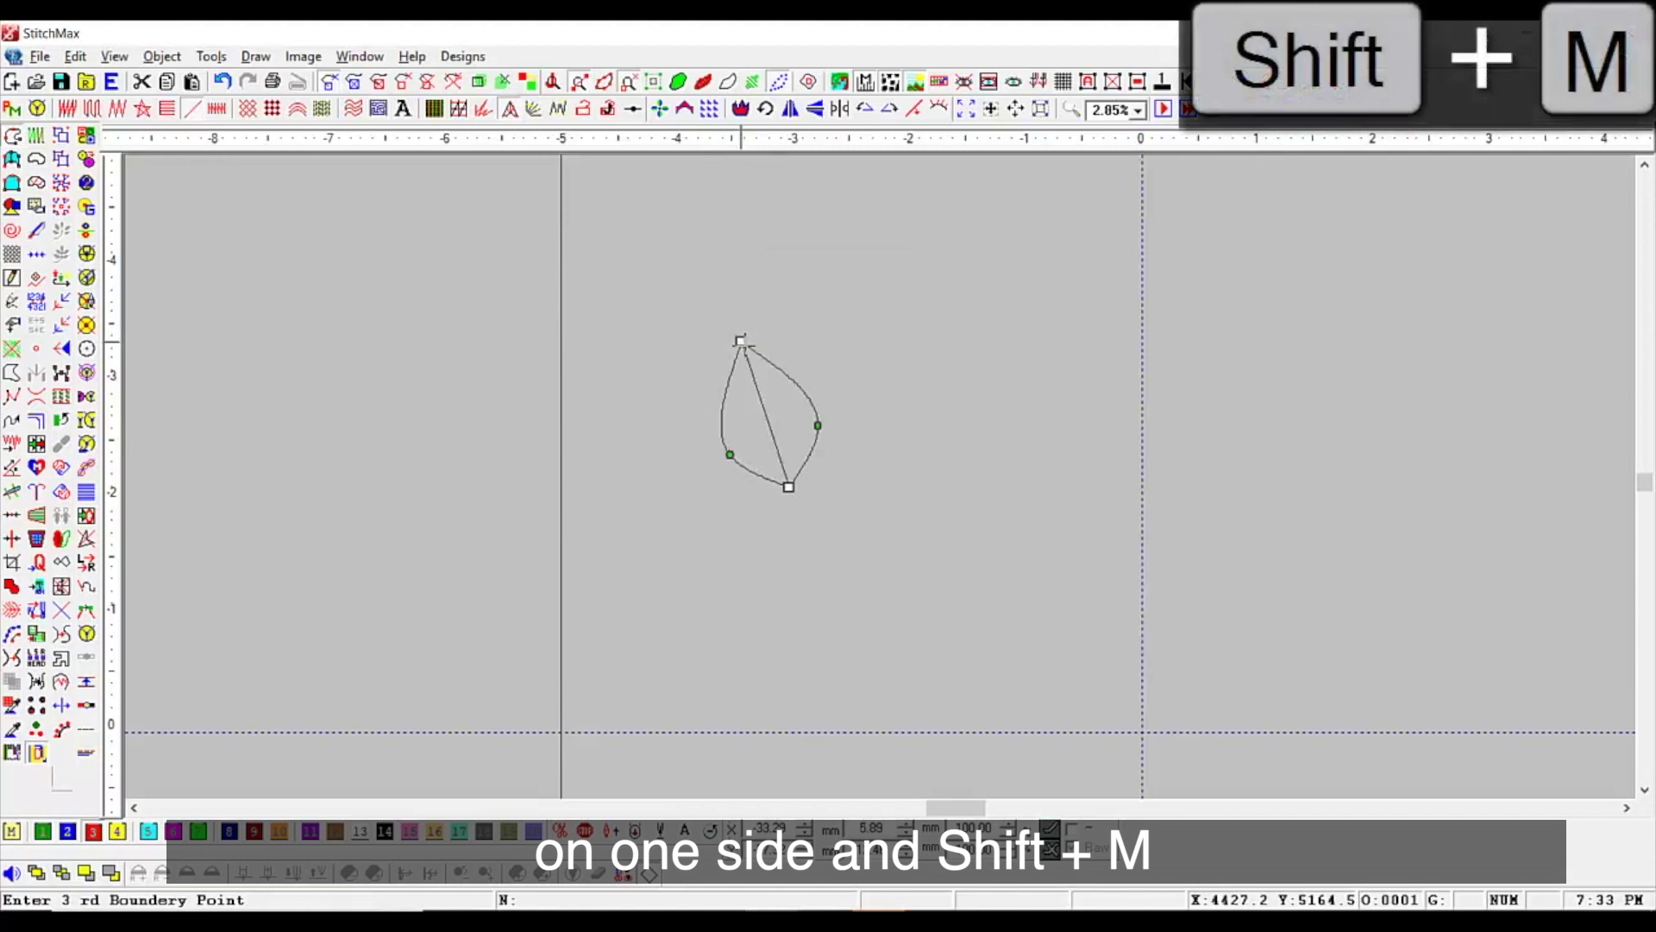
pyautogui.rightClick(741, 341)
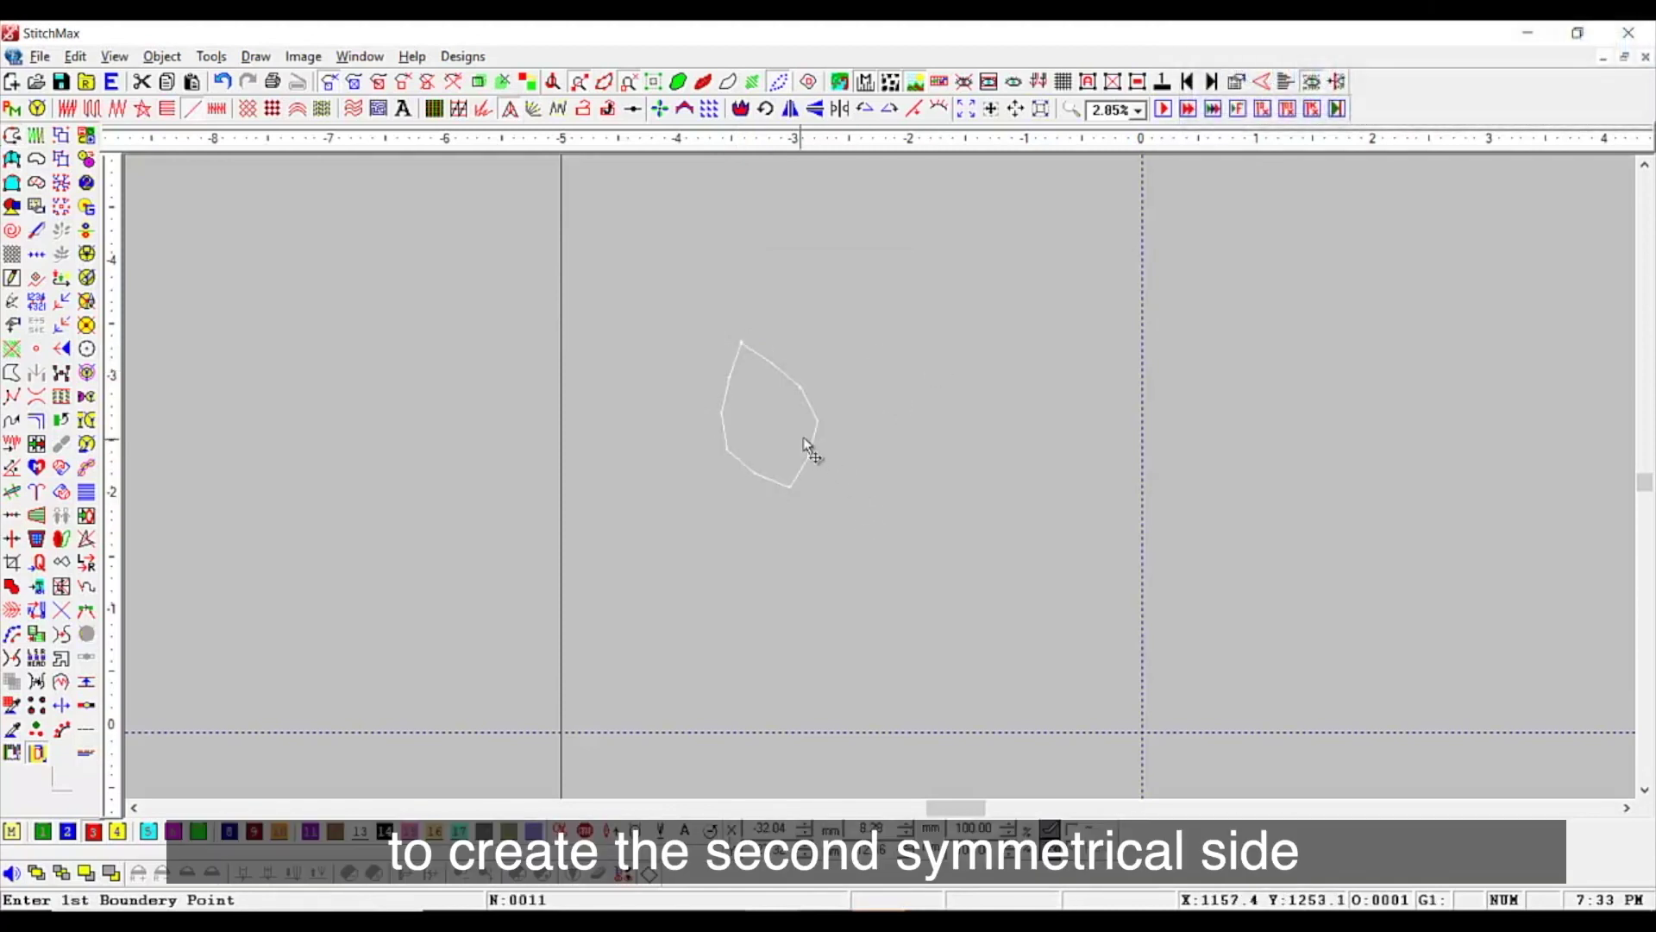
# Step: Enlarge the leaf to about 24 by 35 mm and move it to the hoop's upper right
pyautogui.scroll(1, 819, 451)
pyautogui.scroll(-2, 784, 463)
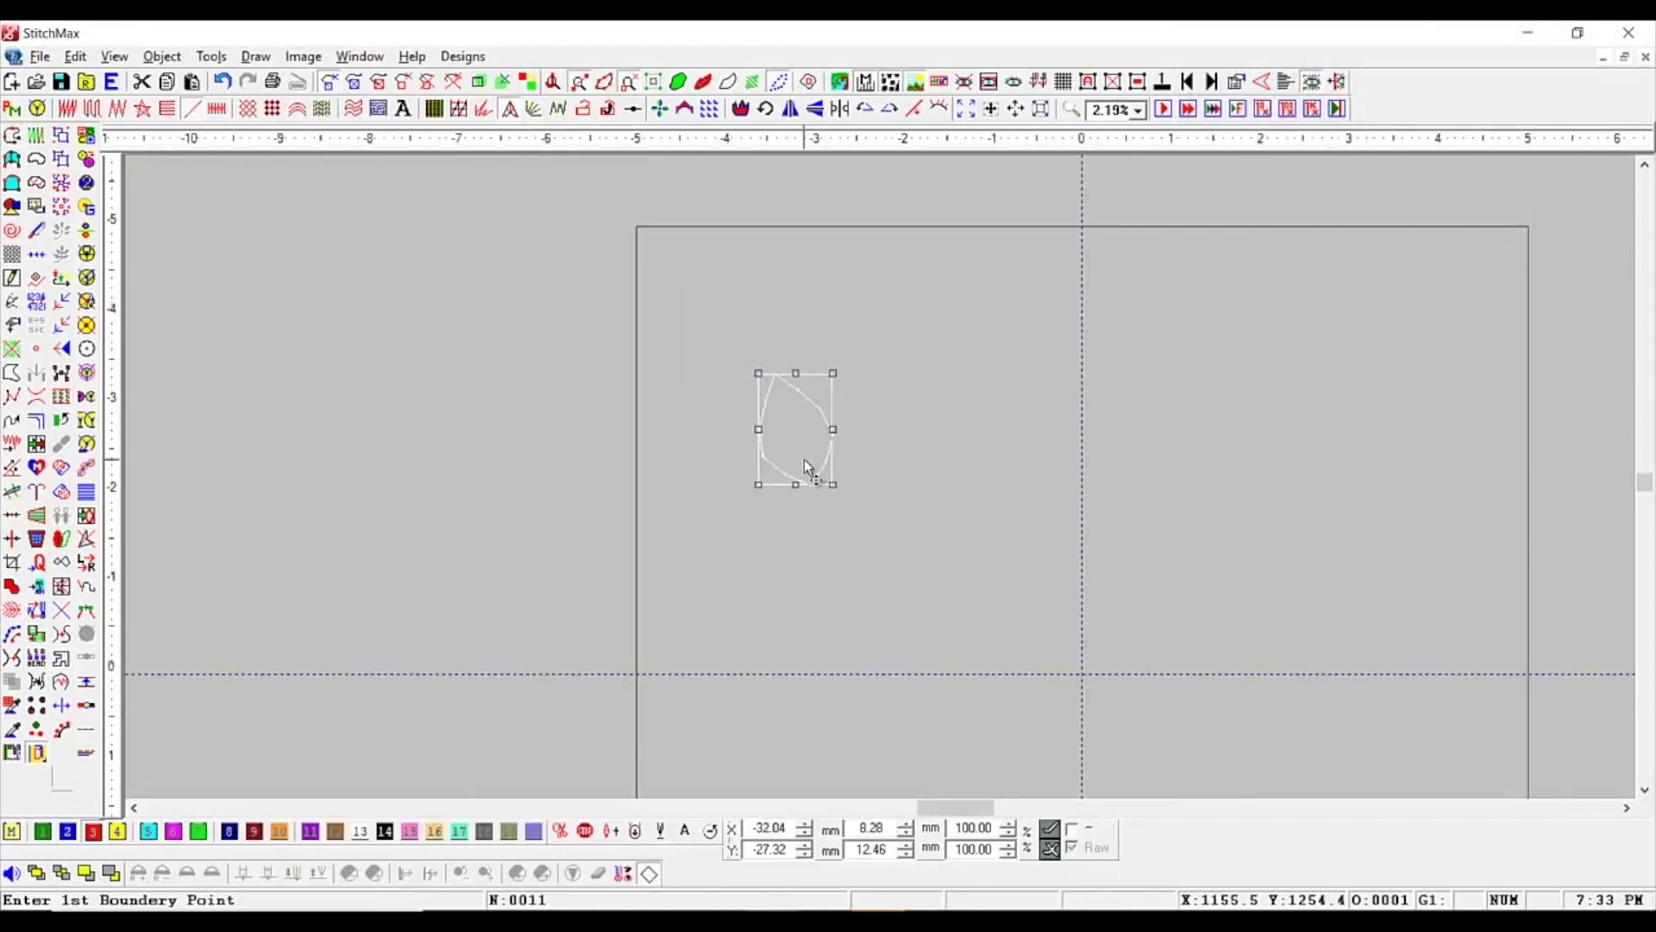
pyautogui.moveTo(842, 499); pyautogui.dragTo(981, 699)
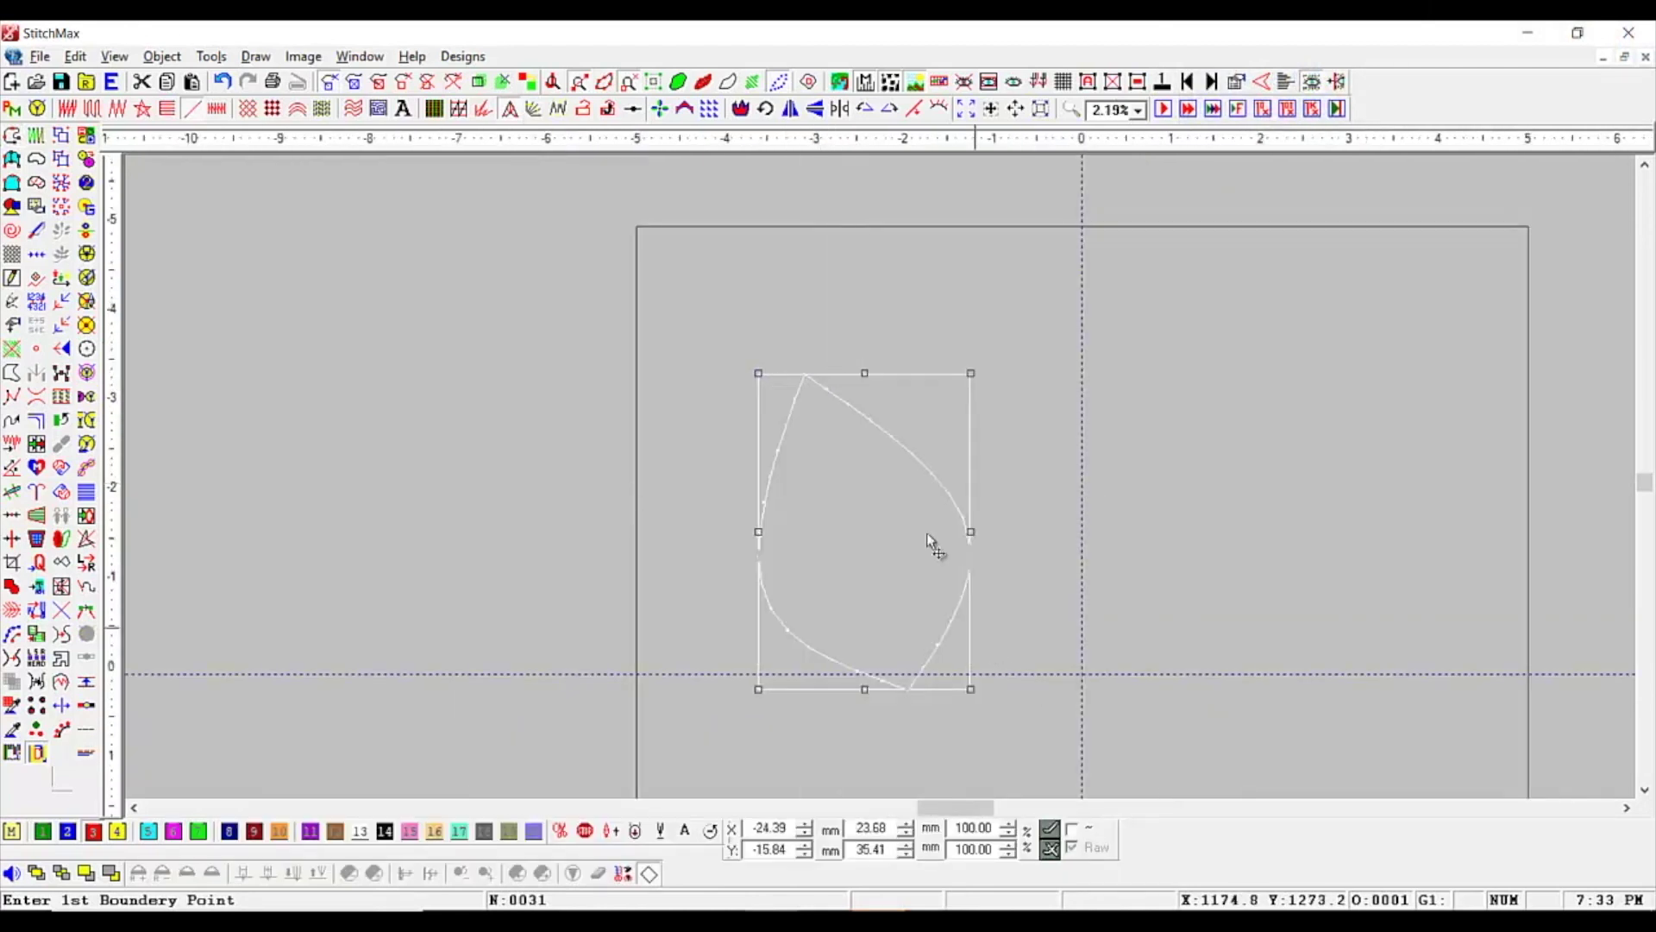
pyautogui.moveTo(887, 513); pyautogui.dragTo(1323, 385)
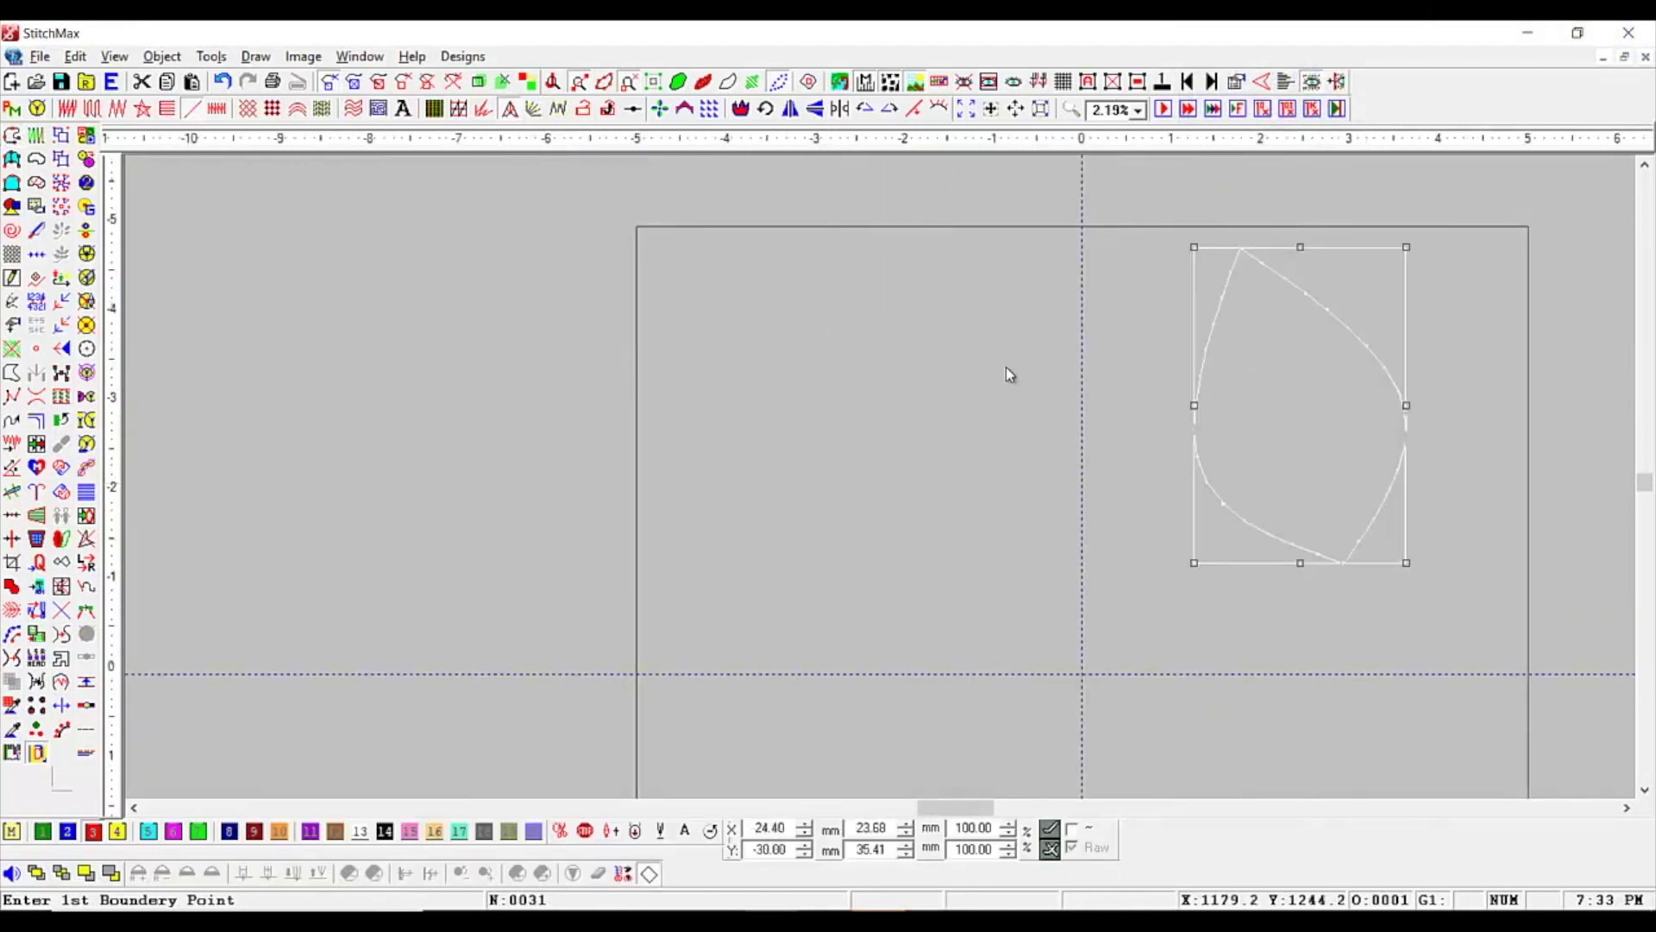
pyautogui.click(881, 372)
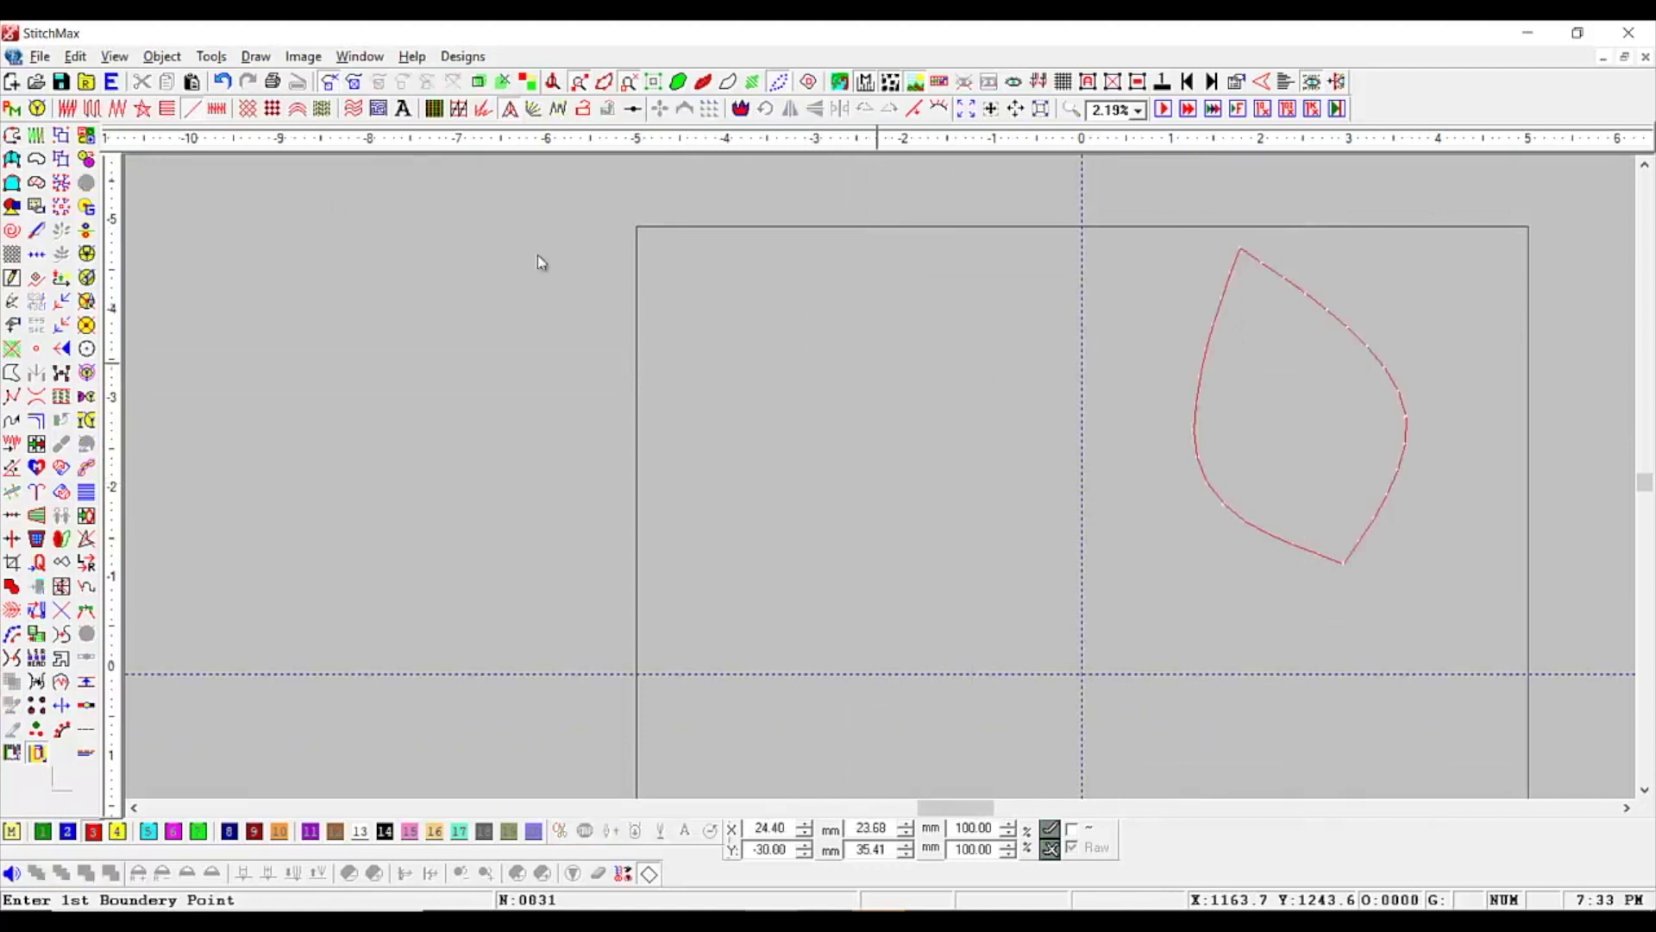
# Step: Draw a symmetrical kite outline from bottom, left-corner and top points, mirrored with Shift+M
pyautogui.click(825, 481)
pyautogui.click(761, 399)
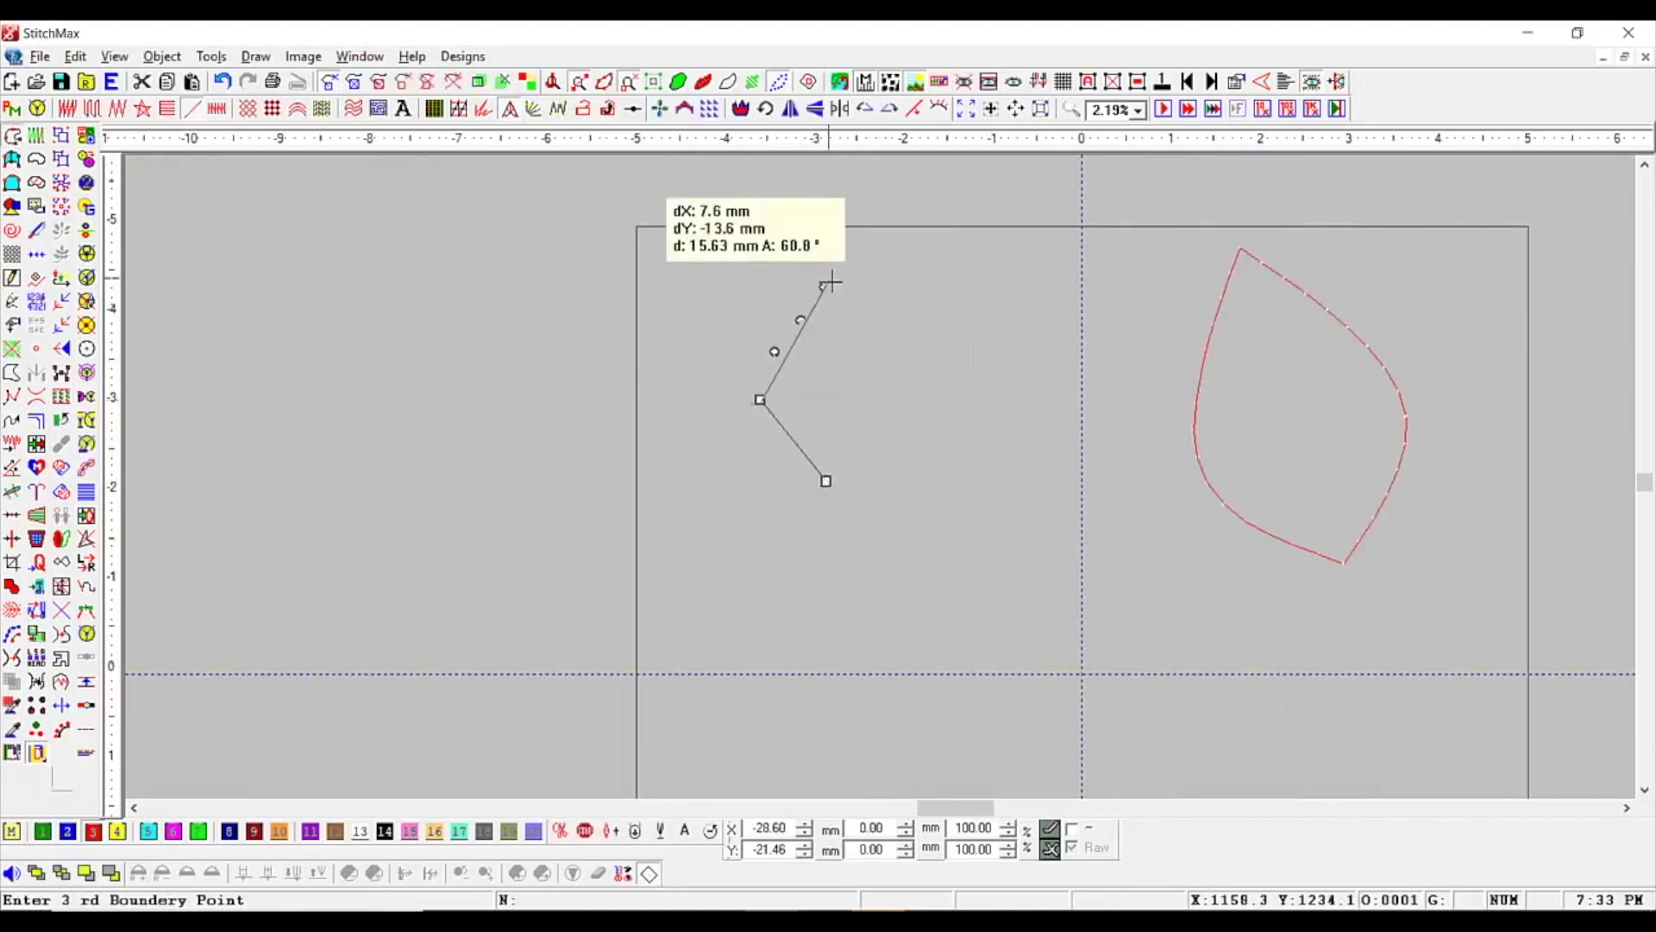
pyautogui.hotkey('shift', 'm')
pyautogui.hotkey('shift', 'm')
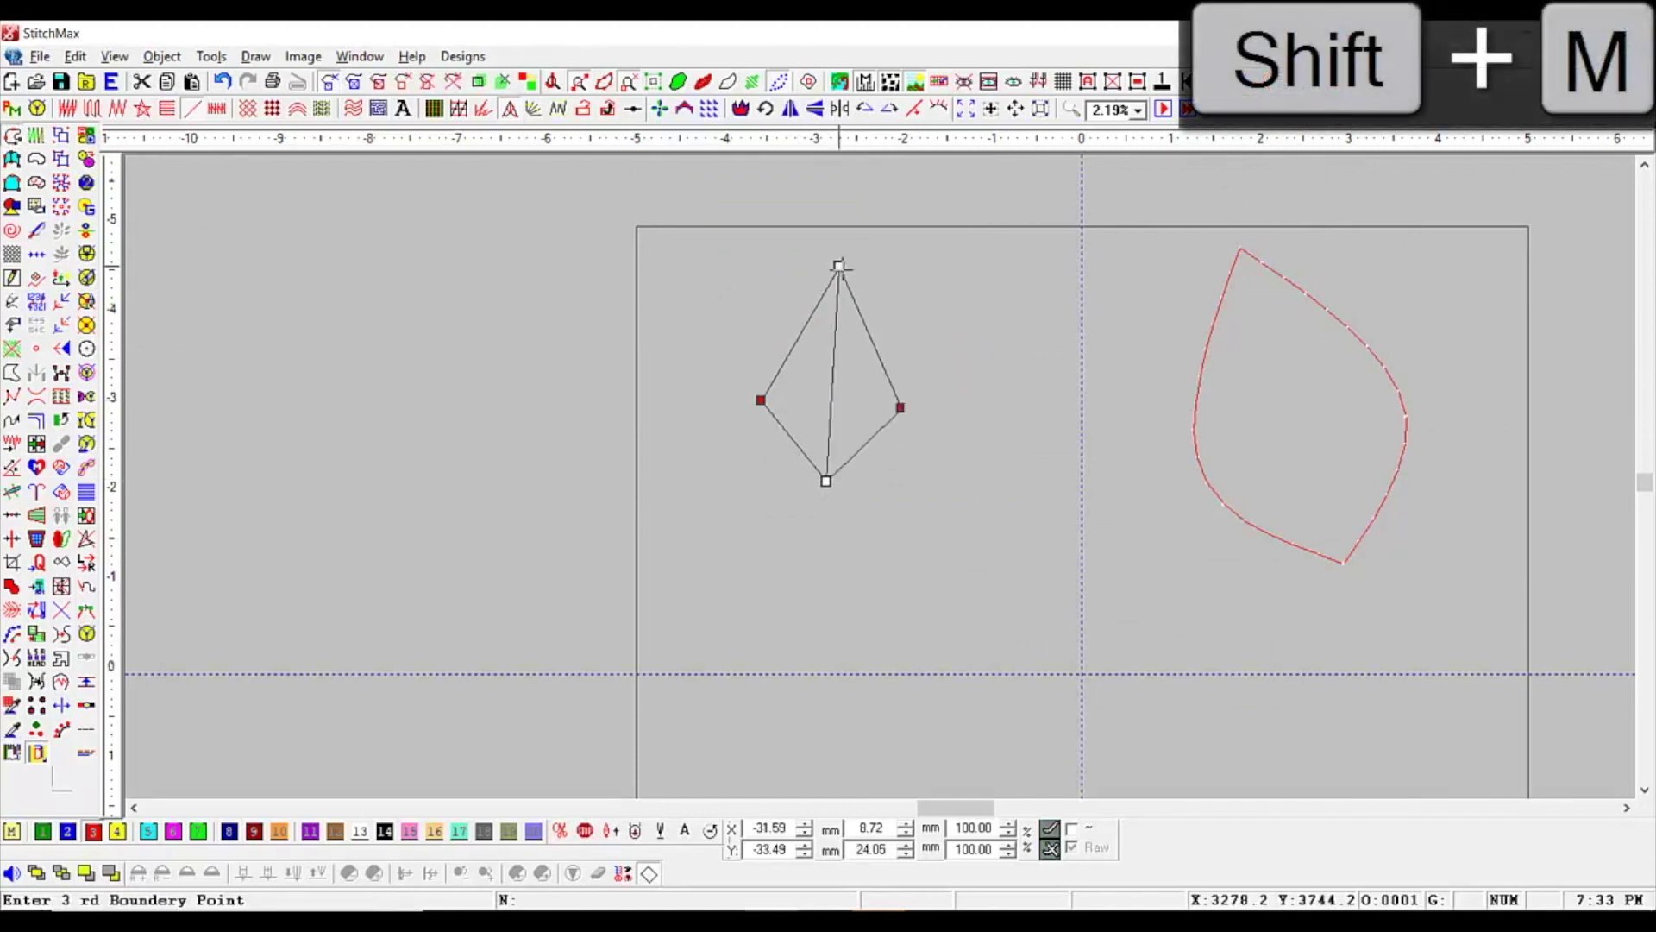
pyautogui.click(838, 266)
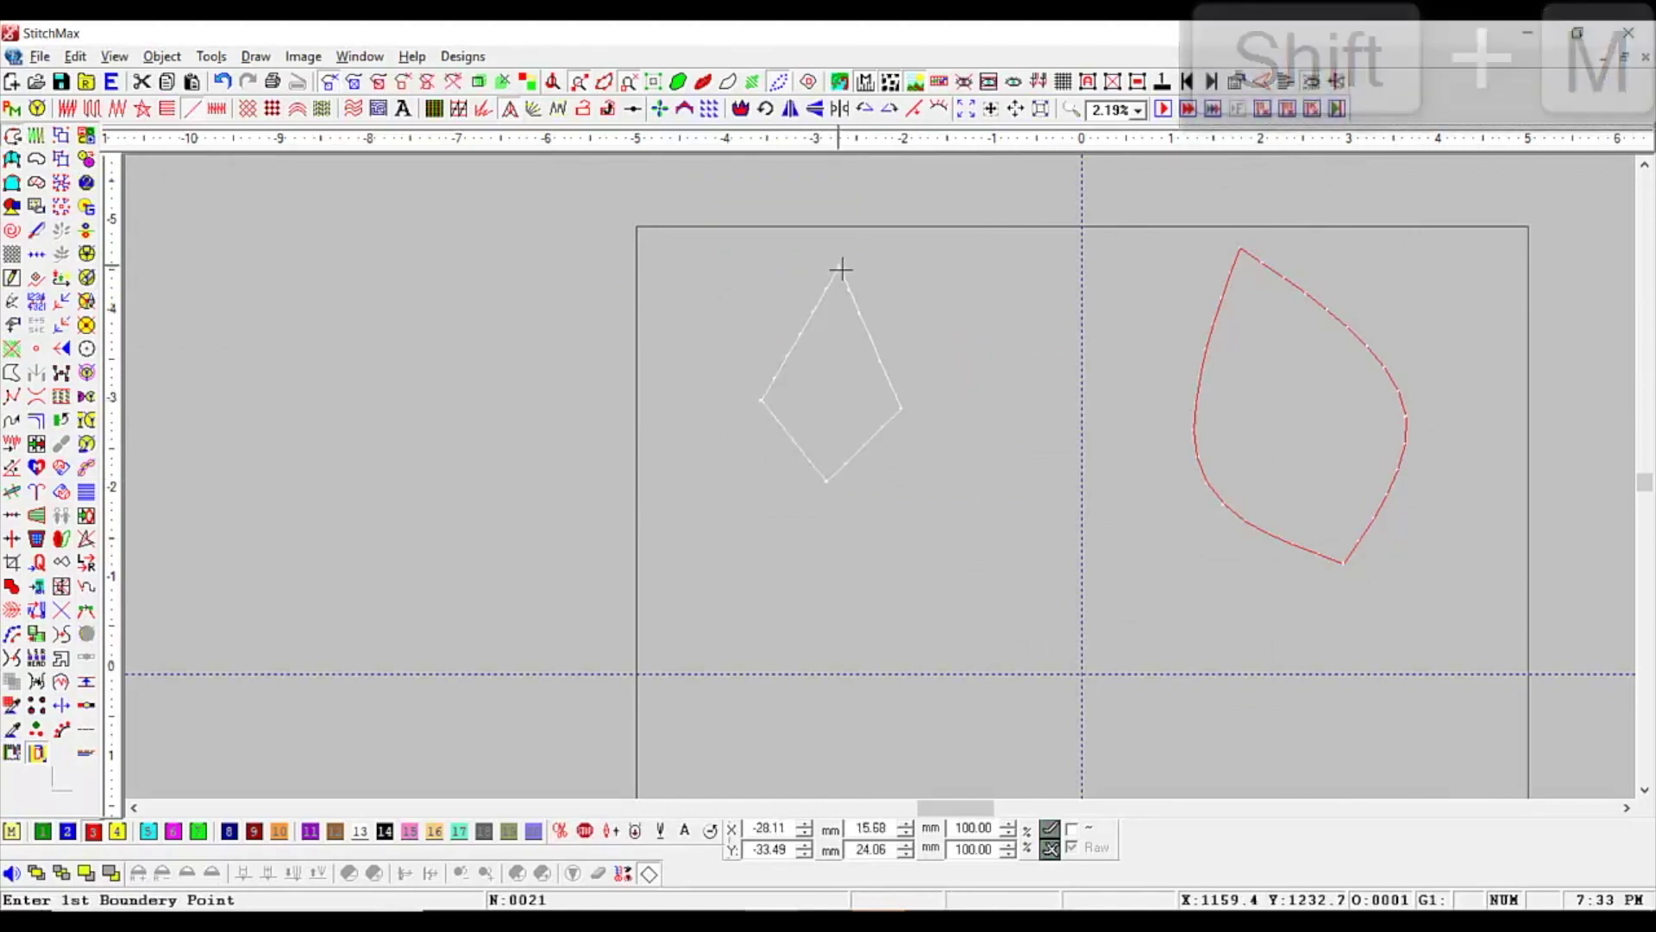
# Step: Move the kite just left of the leaf inside the hoop and deselect it
pyautogui.click(873, 366)
pyautogui.moveTo(841, 418); pyautogui.dragTo(1142, 552)
pyautogui.click(946, 417)
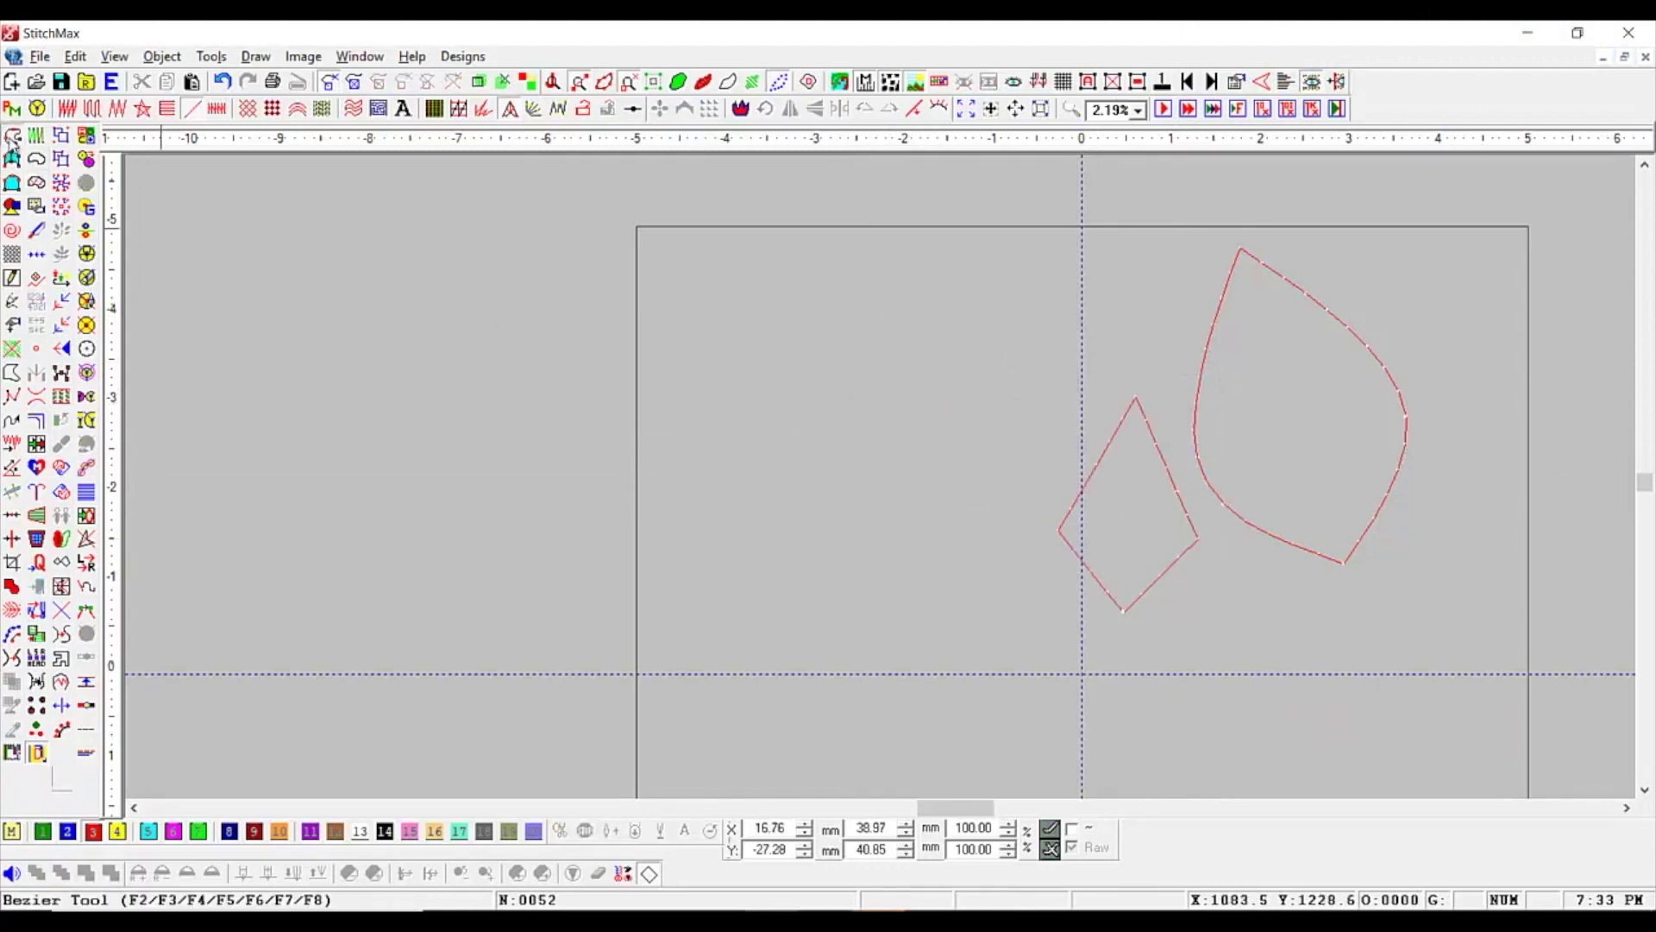
# Step: Draw a Bezier diamond outline from two points, mirrored with Shift+X and Shift+Y
pyautogui.click(13, 136)
pyautogui.click(347, 354)
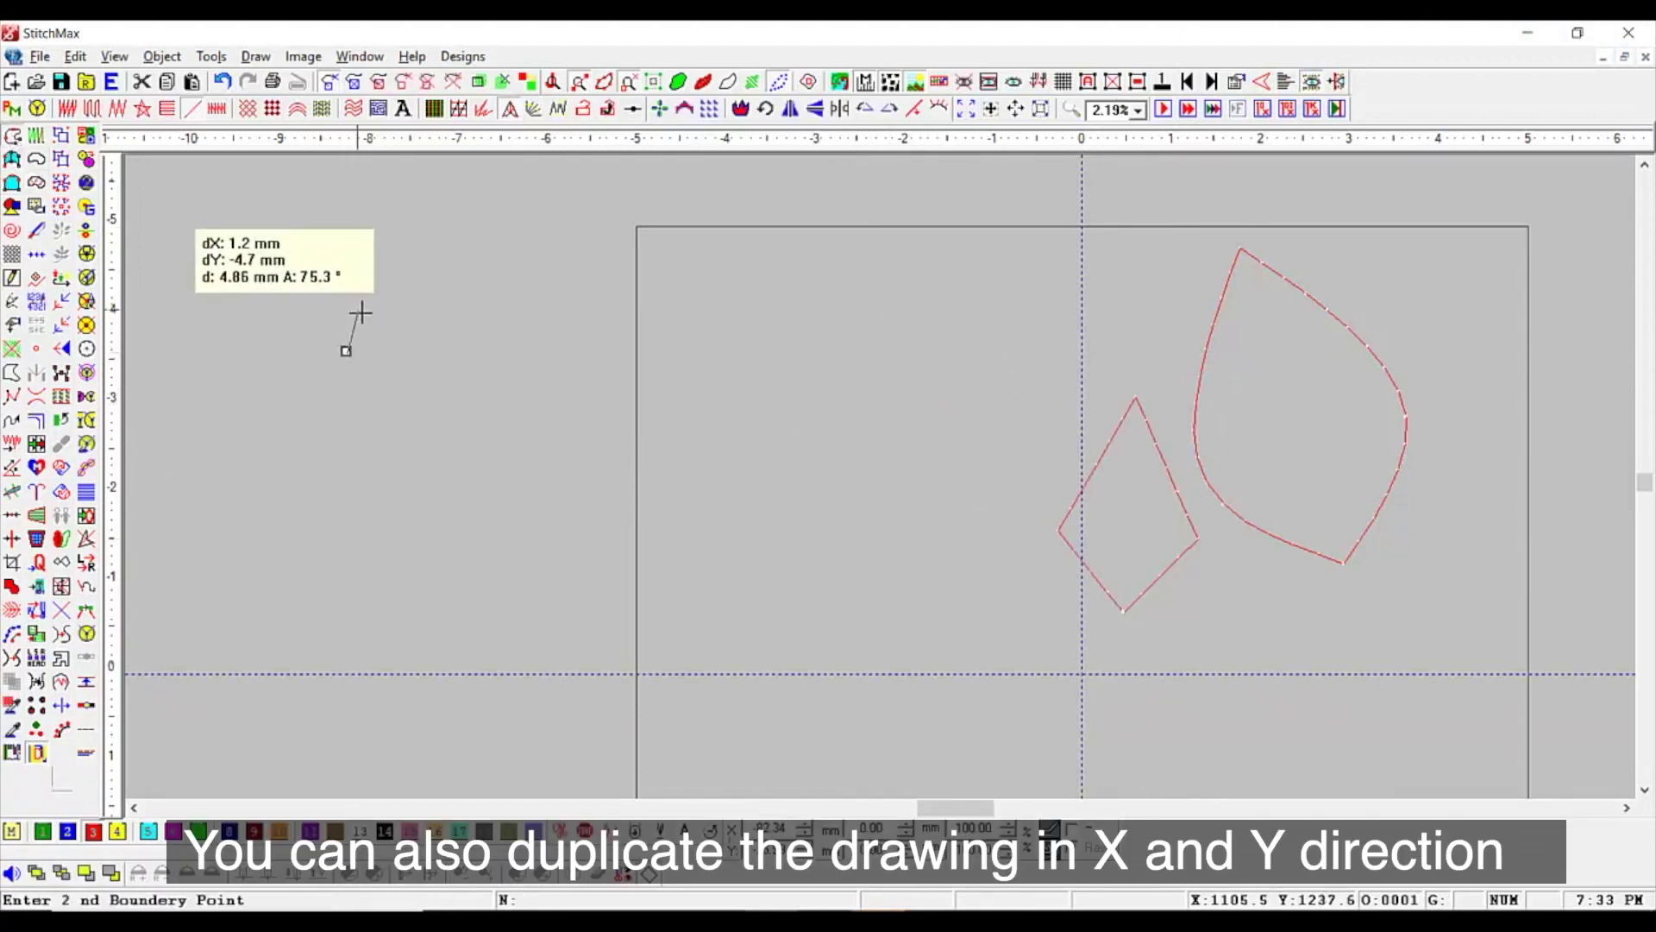
pyautogui.scroll(1, 455, 285)
pyautogui.click(446, 305)
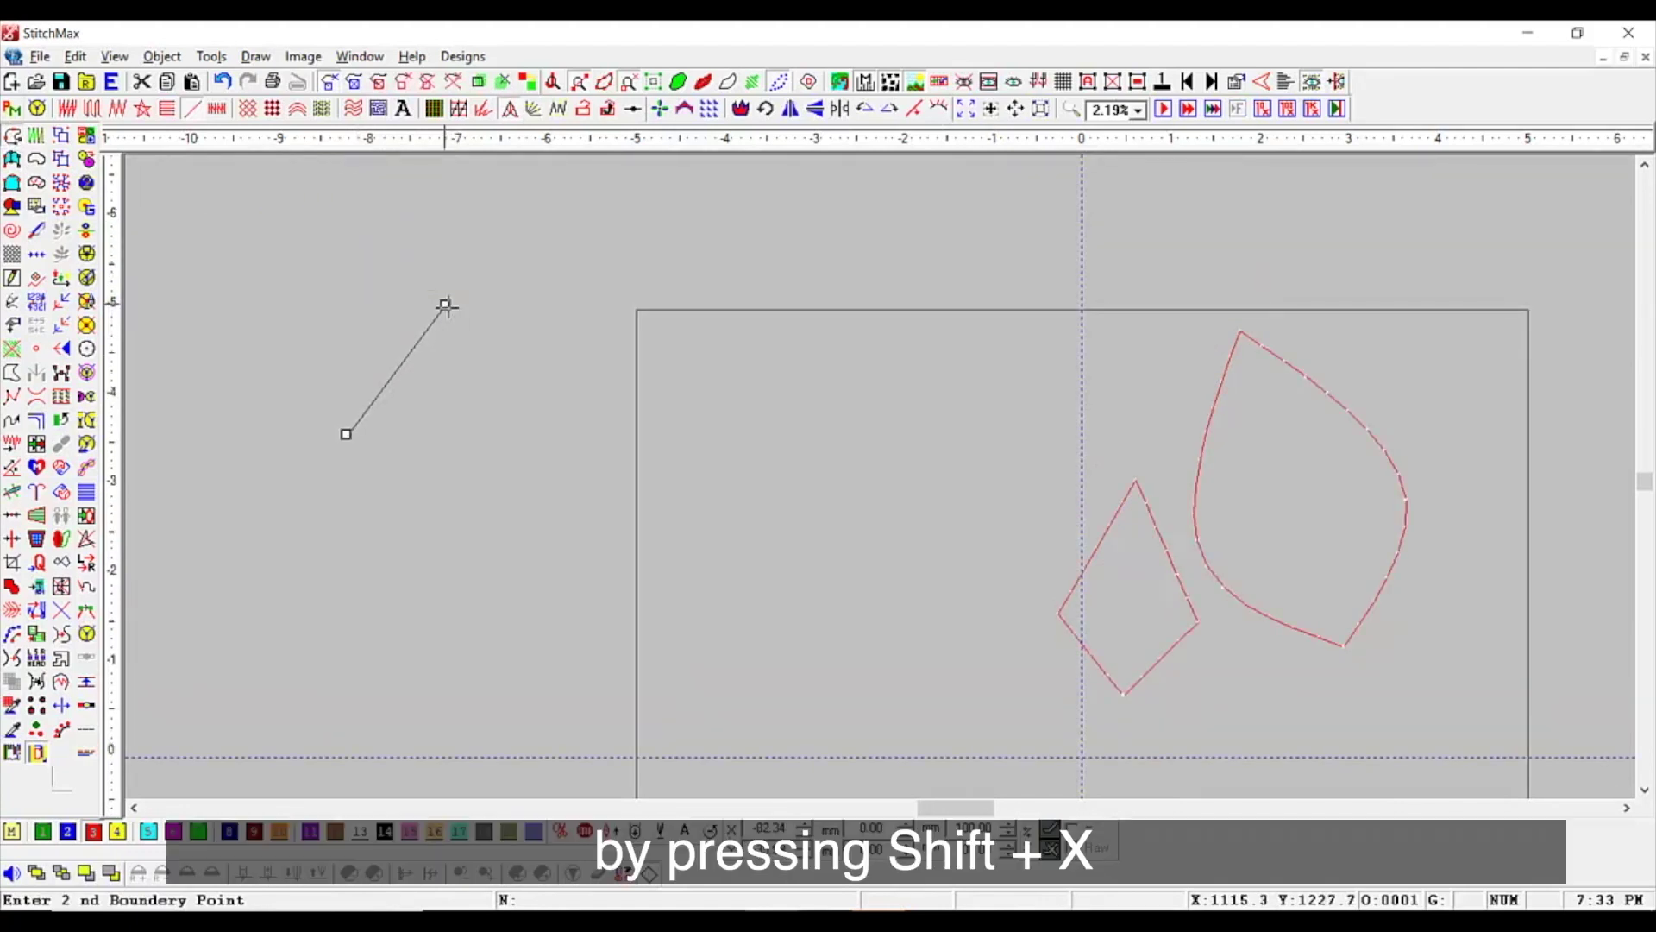
pyautogui.hotkey('shift', 'x')
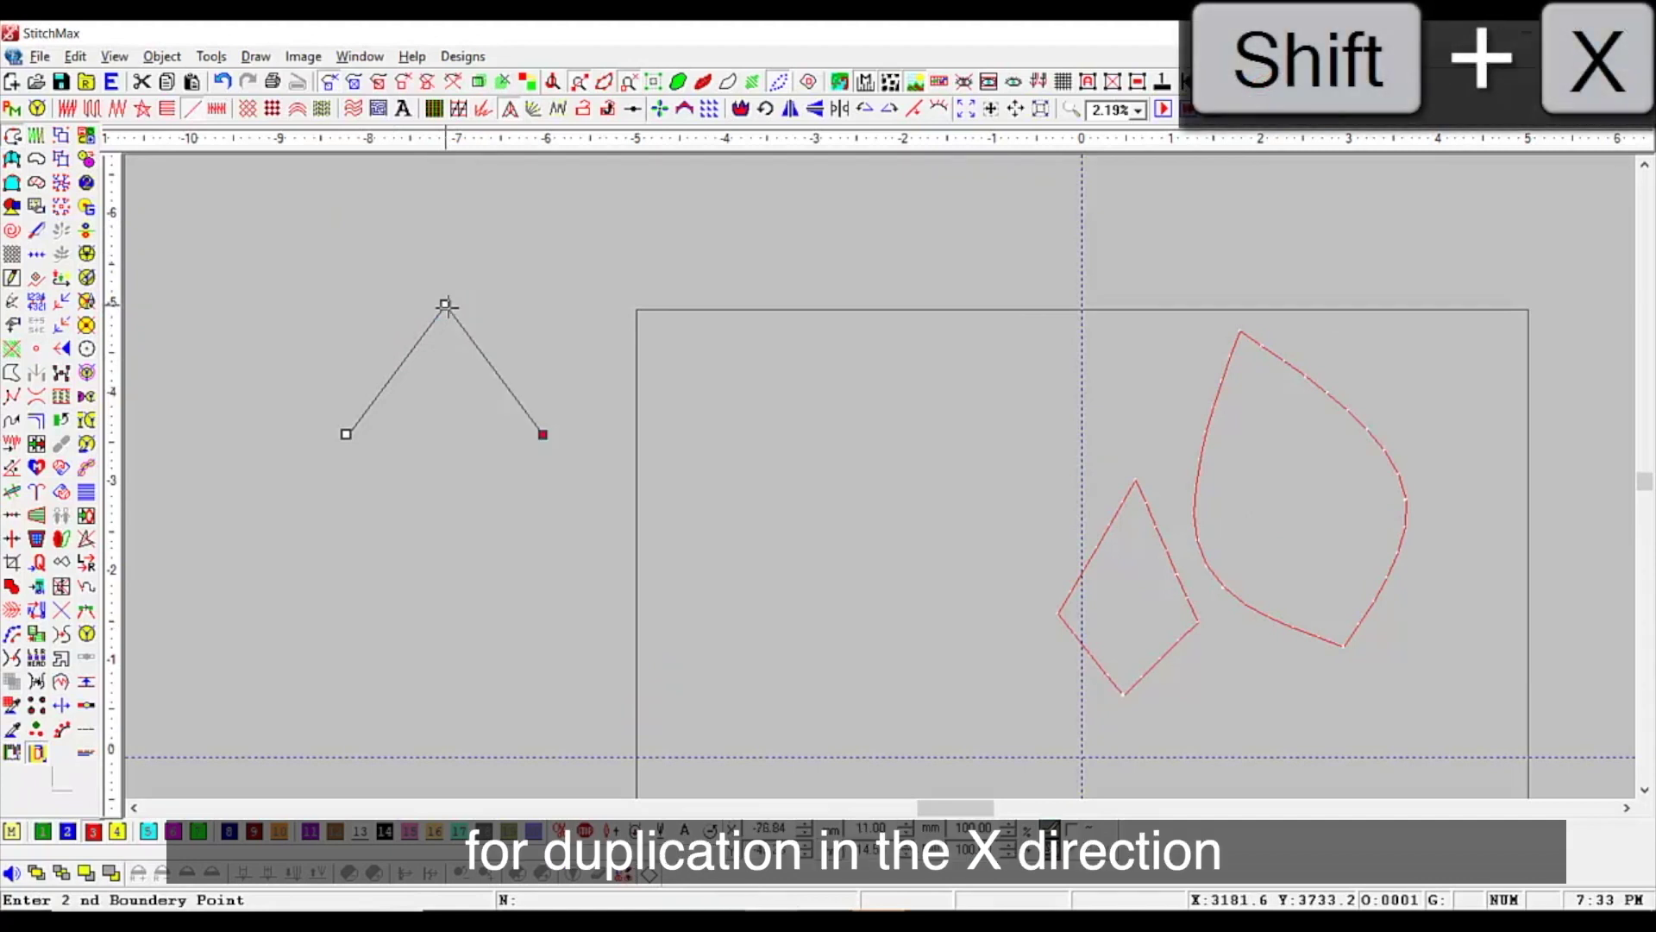
pyautogui.hotkey('shift', 'y')
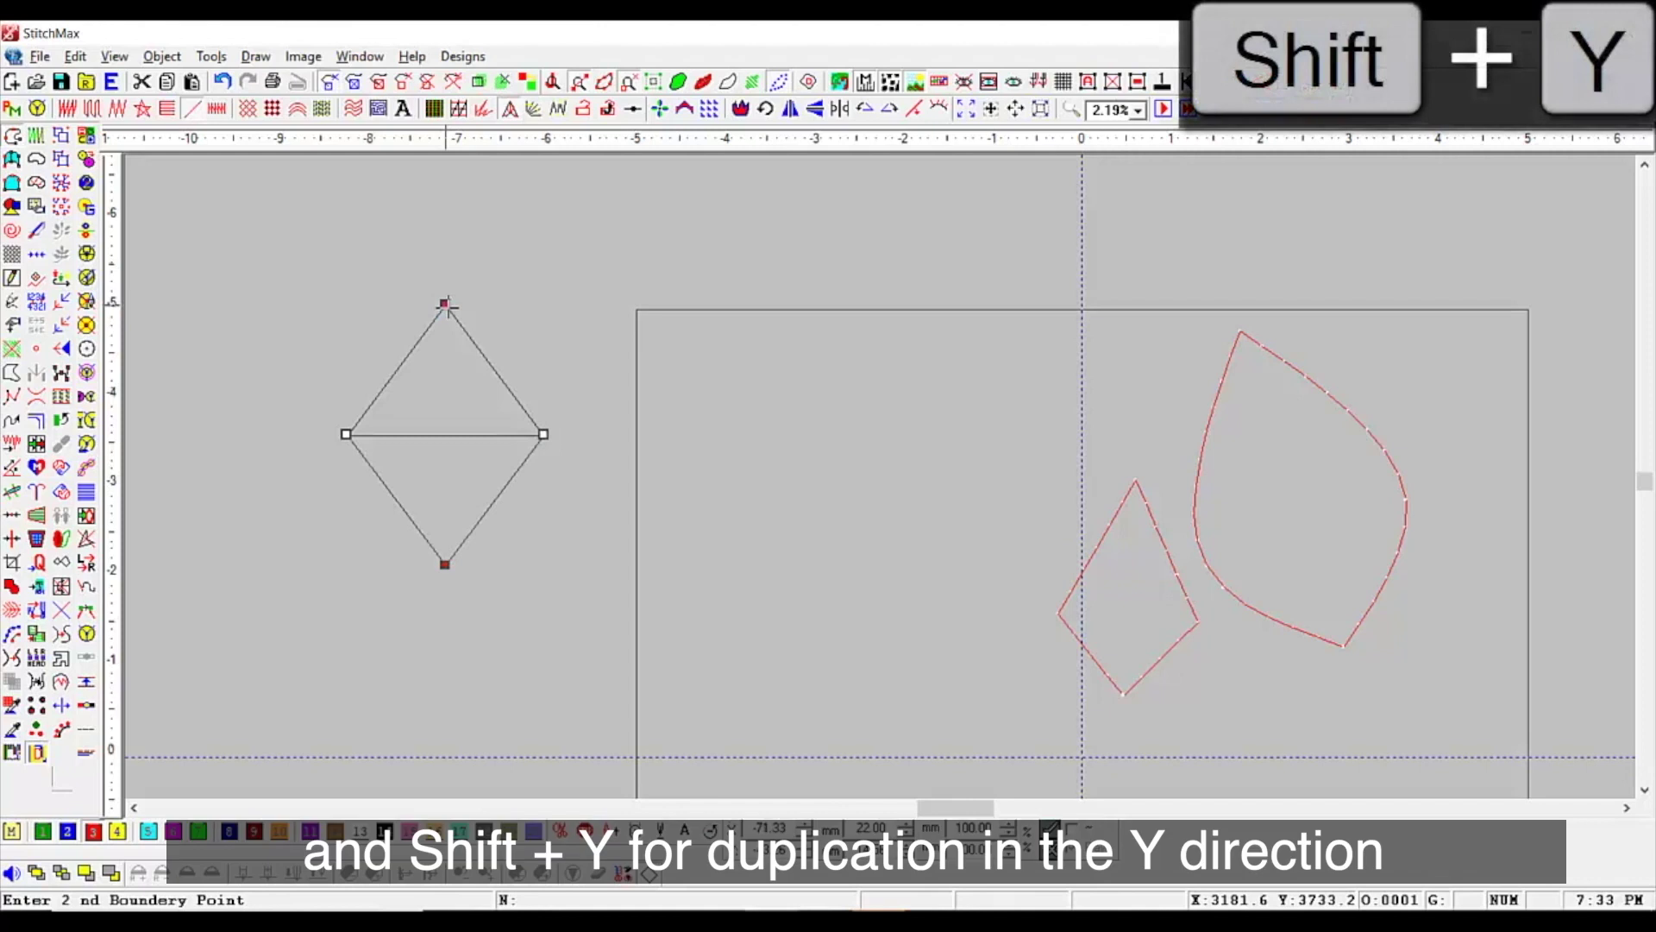
pyautogui.click(445, 305)
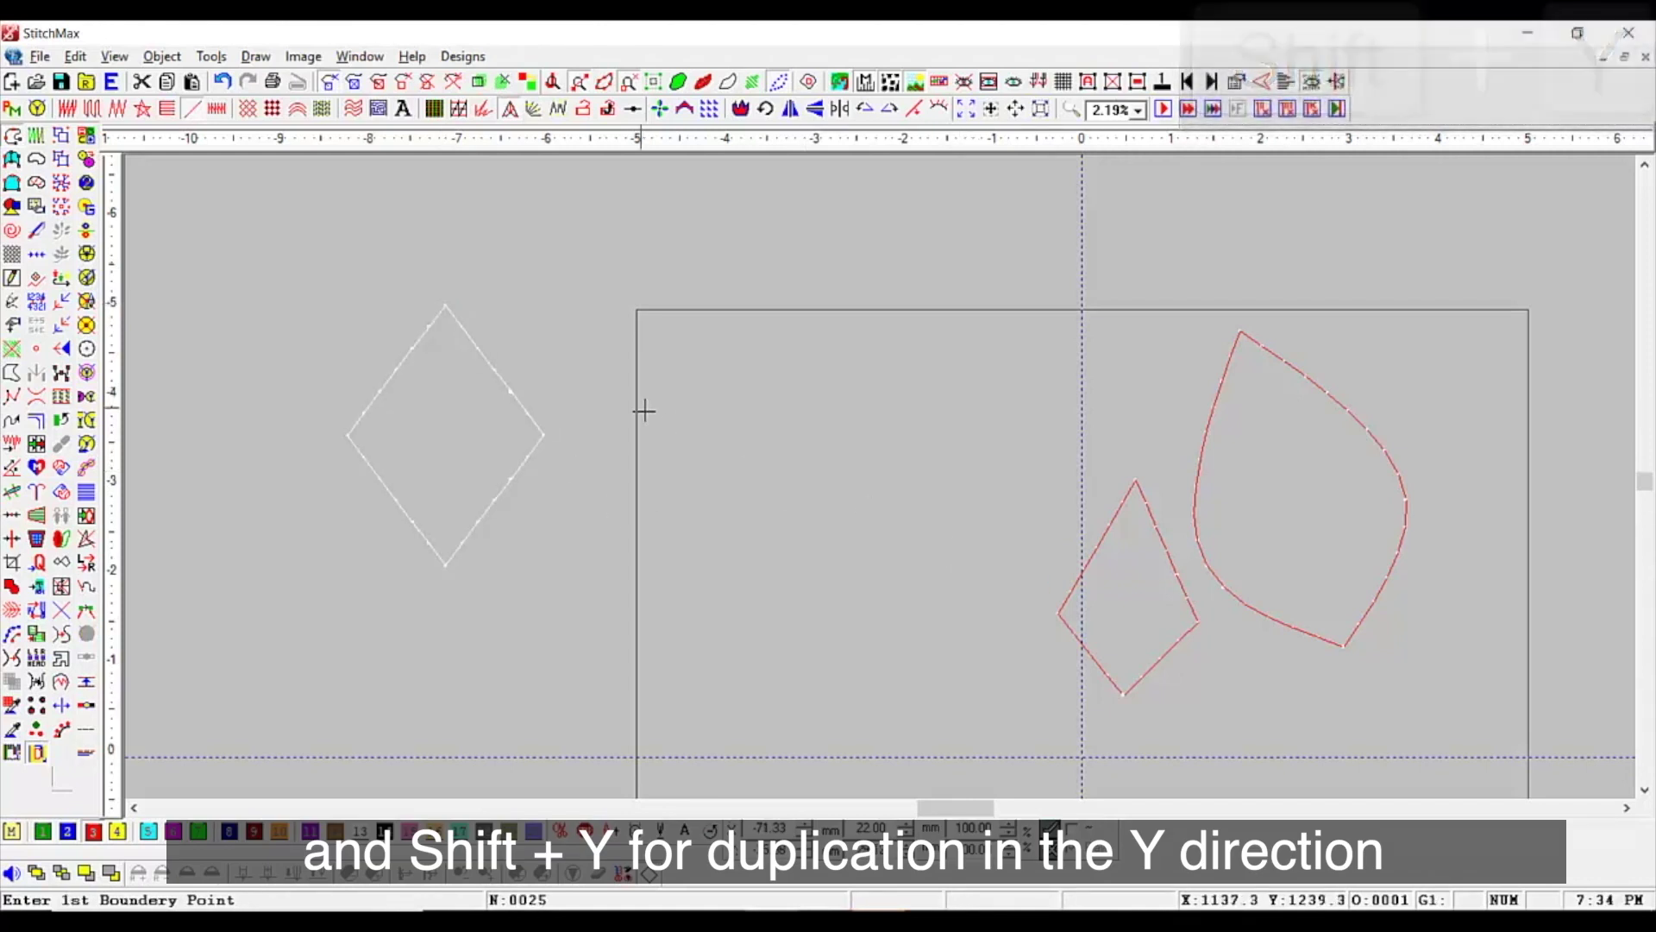
# Step: Move the diamond into the middle of the hoop and fill it with solid red stitching
pyautogui.click(498, 392)
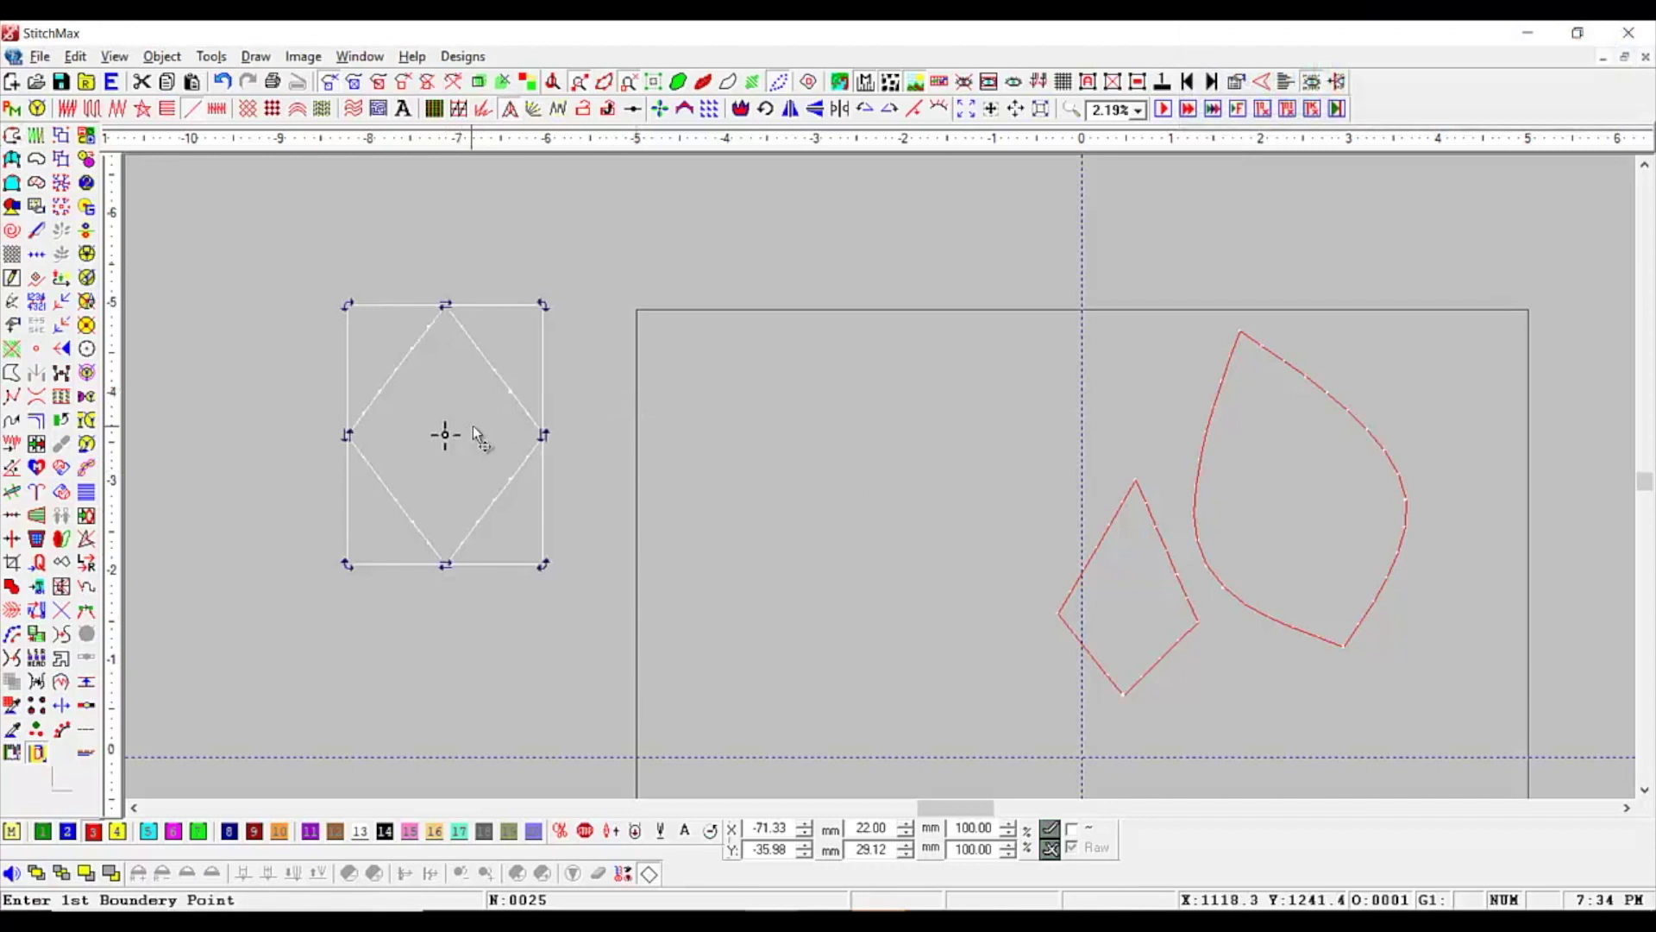
pyautogui.moveTo(473, 426); pyautogui.dragTo(881, 550)
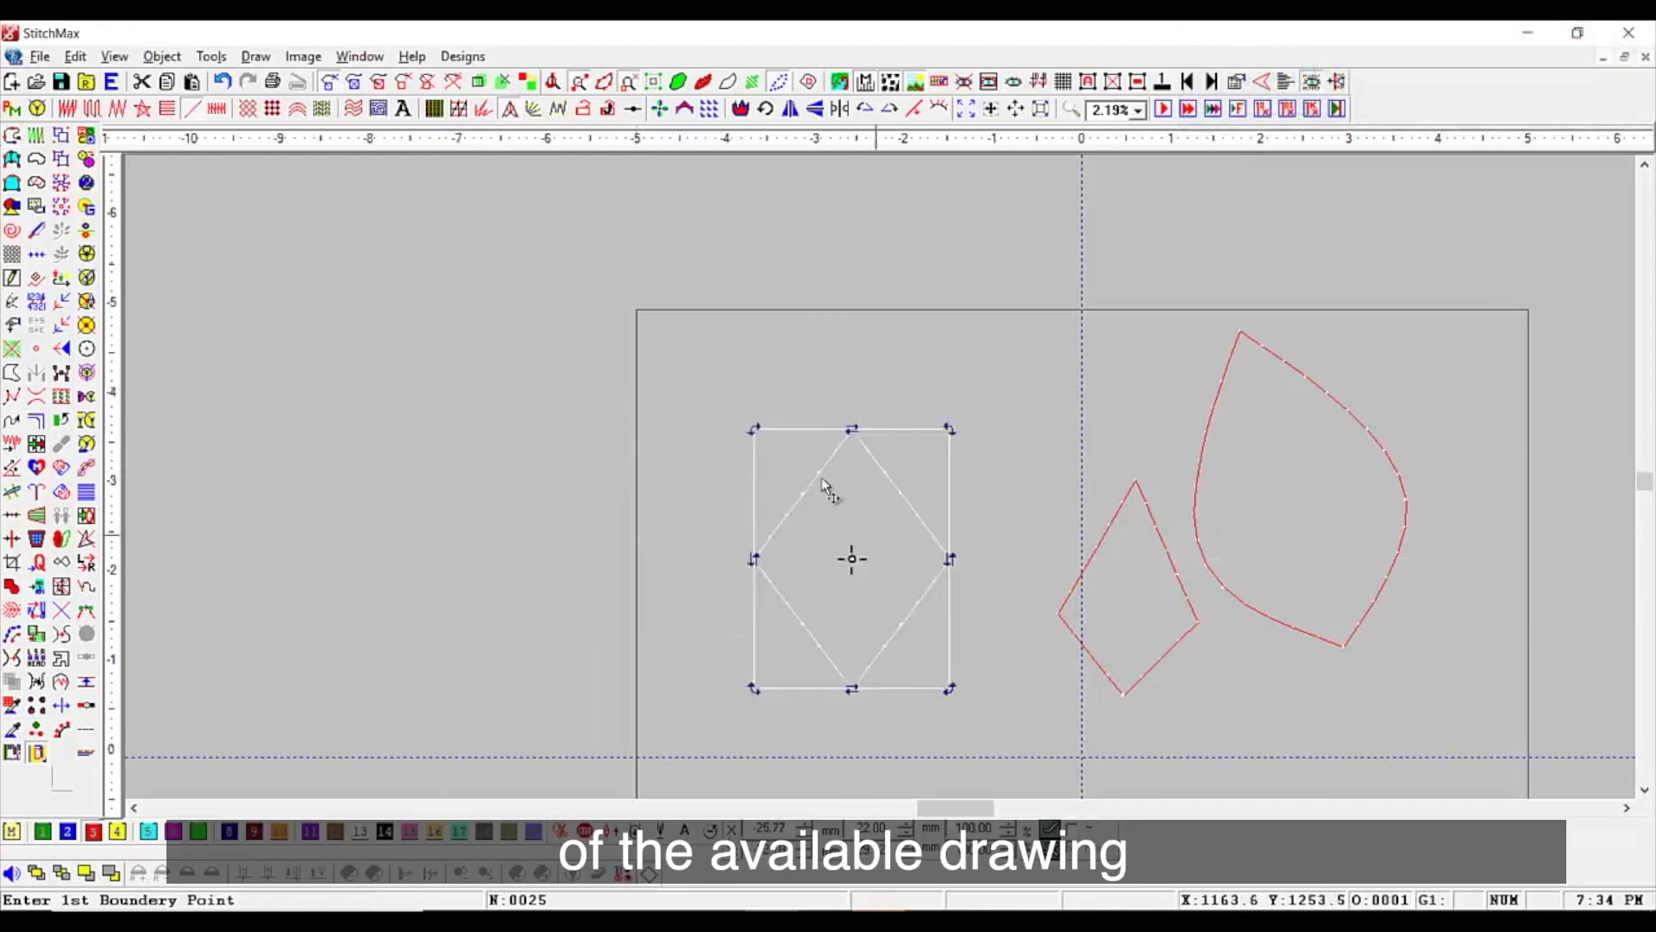
pyautogui.click(88, 126)
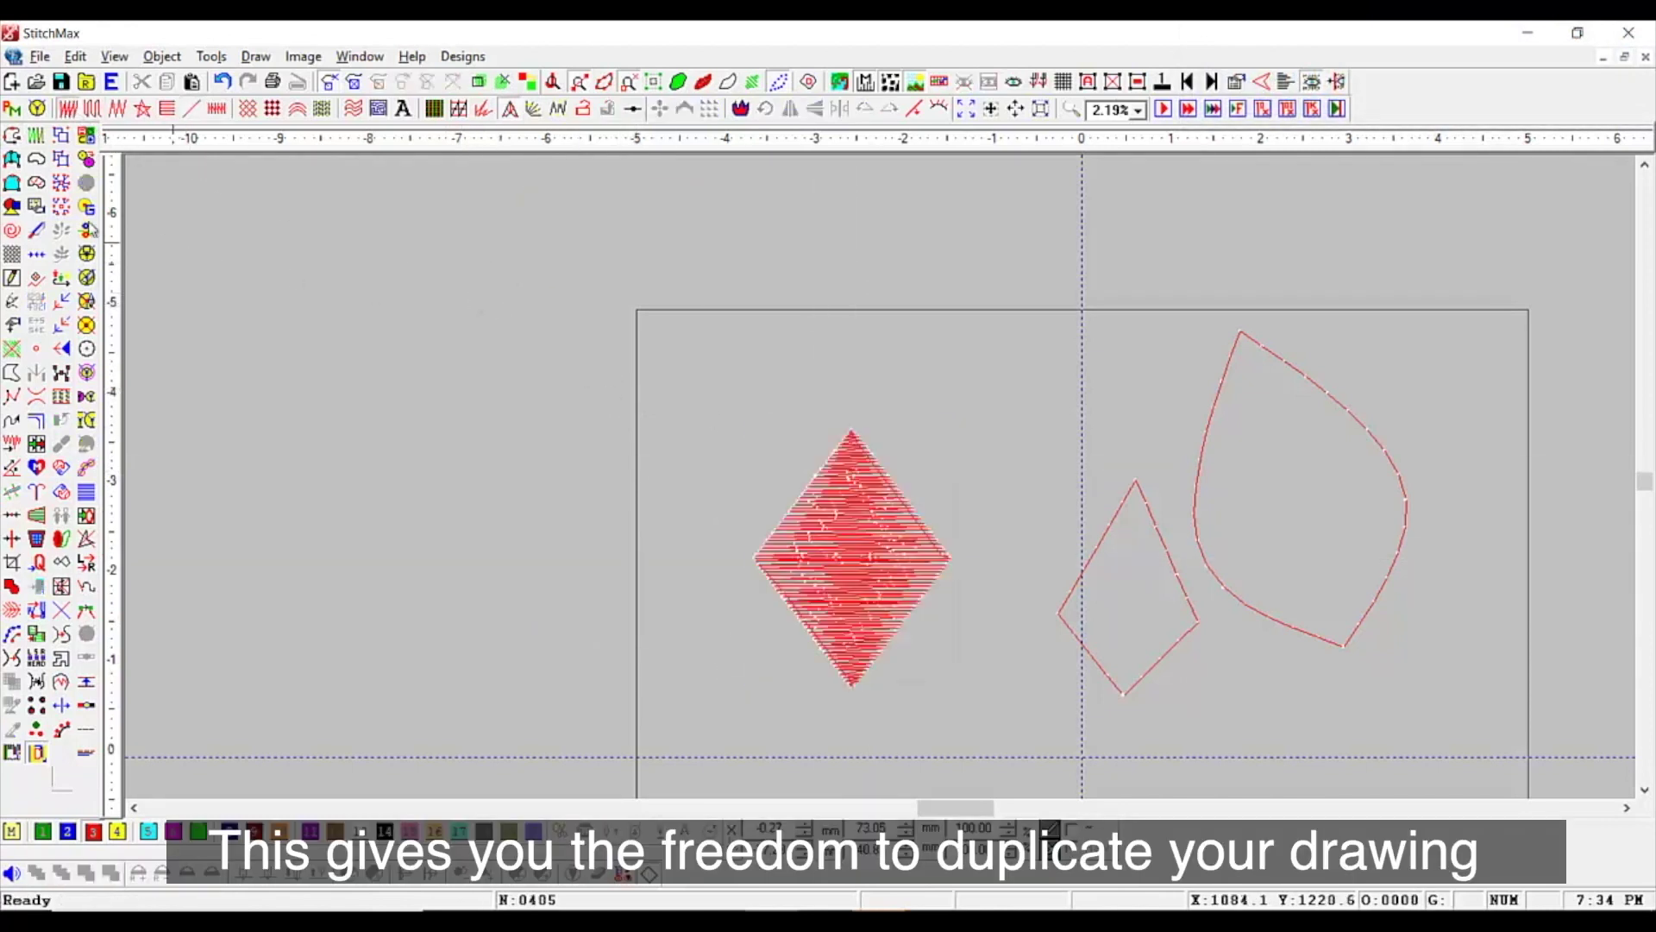
# Step: Draw a four-point half-arch and mirror it (Shift+X three times, Shift+Y) into four joined ogees
pyautogui.click(31, 140)
pyautogui.click(381, 370)
pyautogui.click(399, 323)
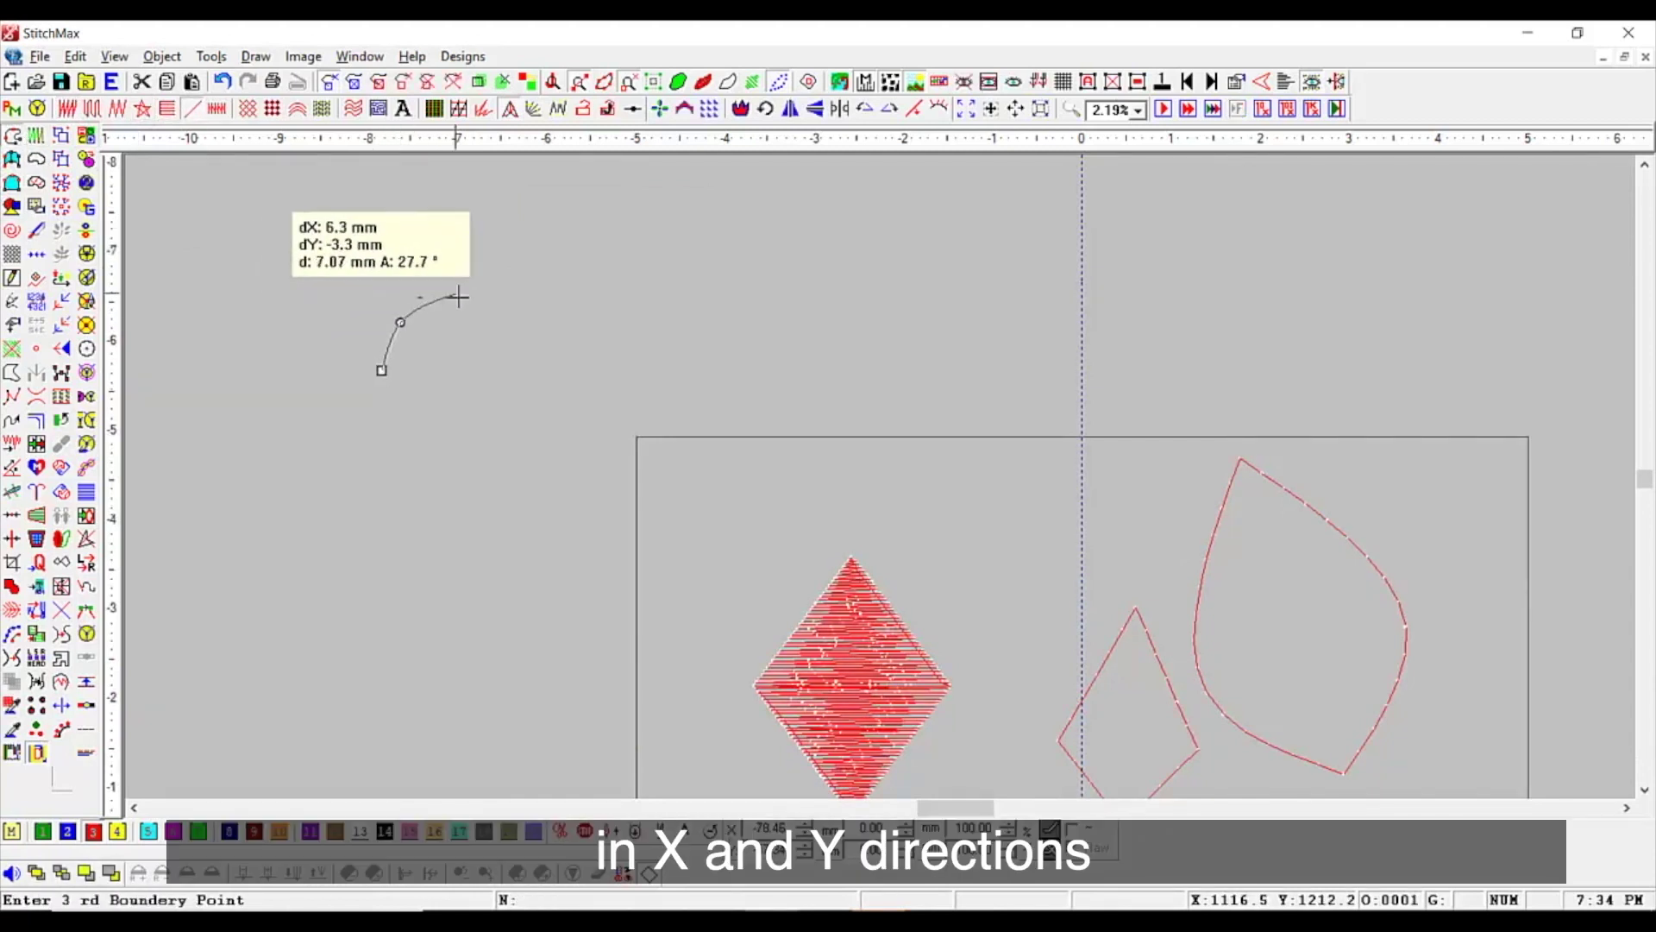
pyautogui.click(455, 293)
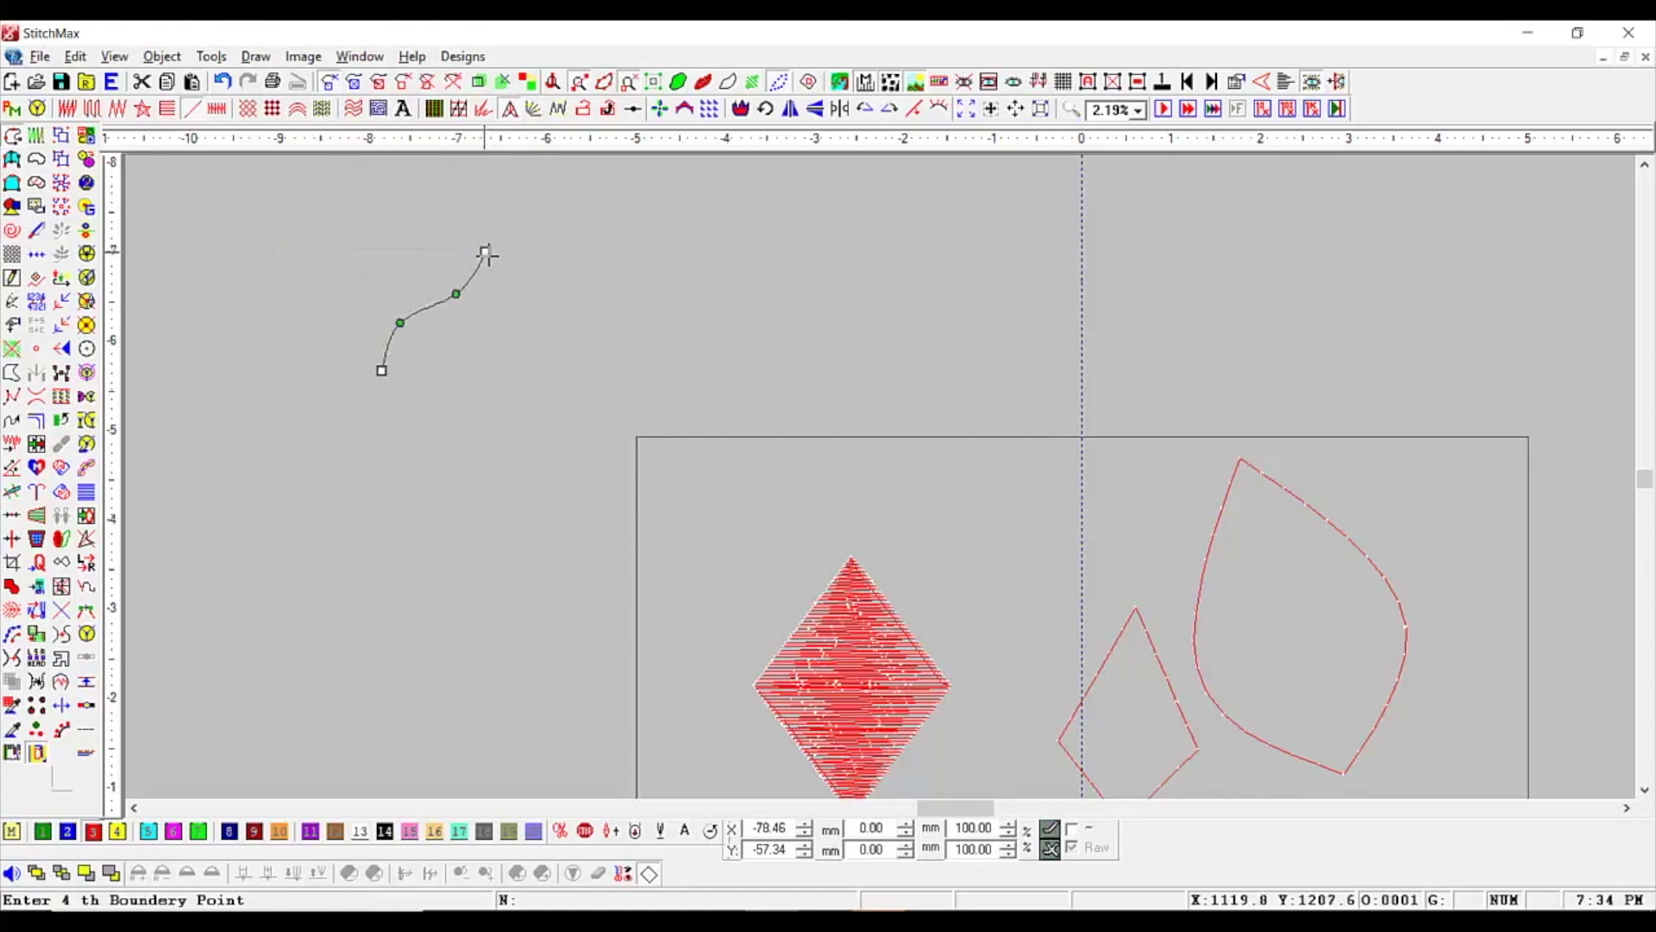
pyautogui.click(486, 254)
pyautogui.hotkey('shift', 'x')
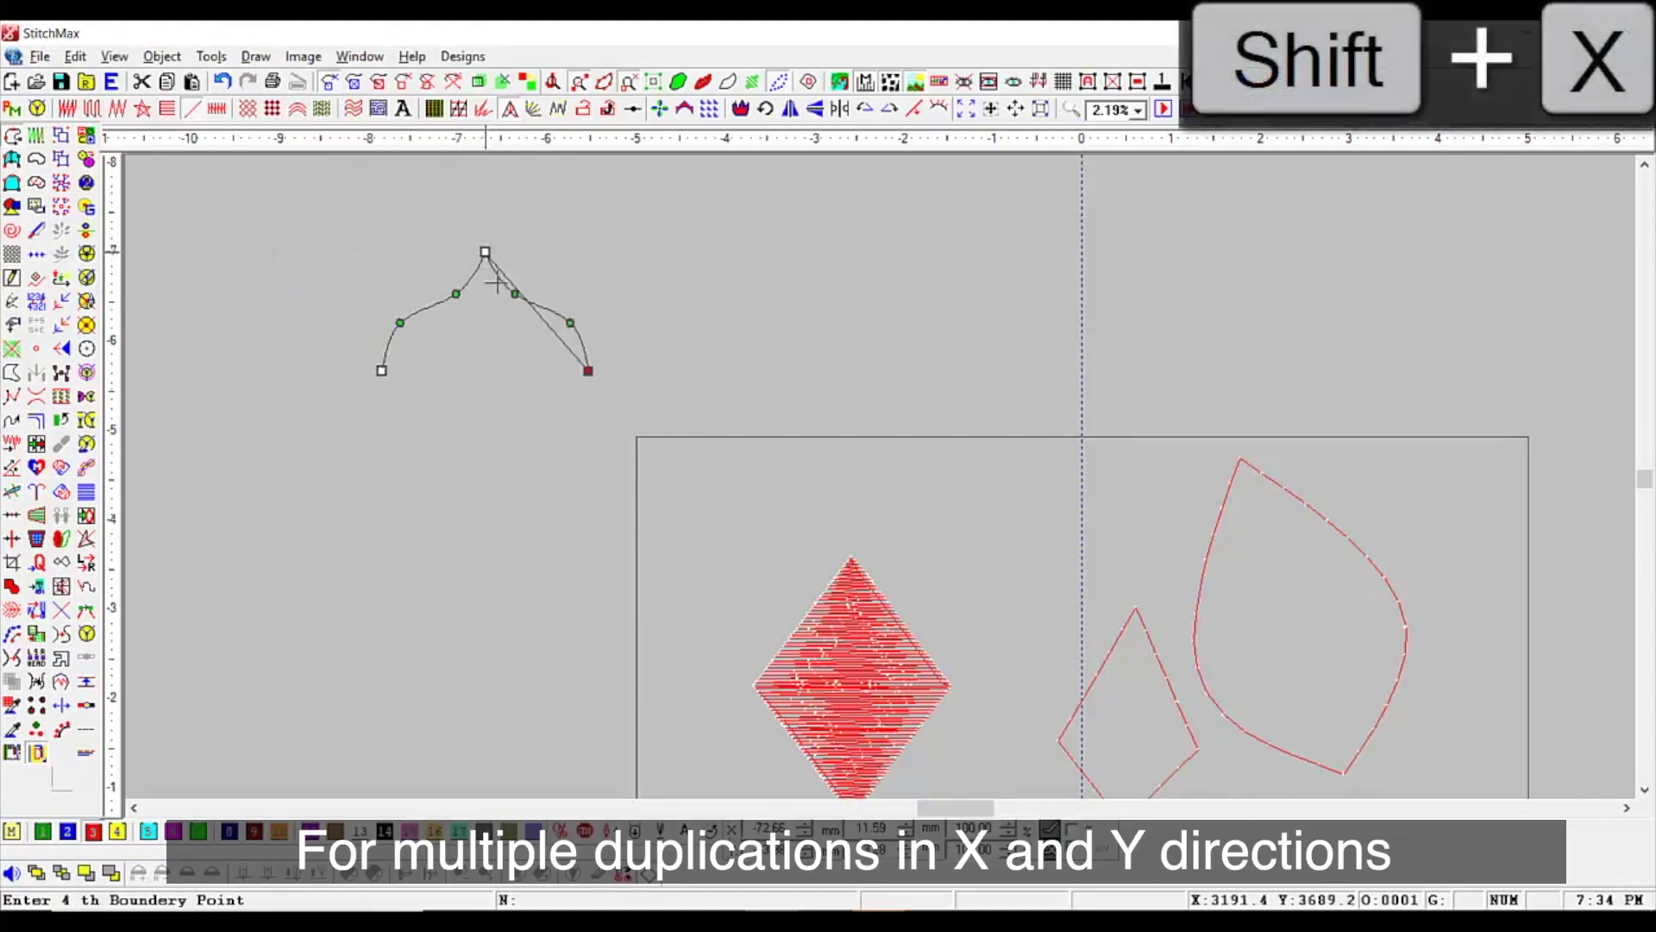
pyautogui.hotkey('shift', 'x')
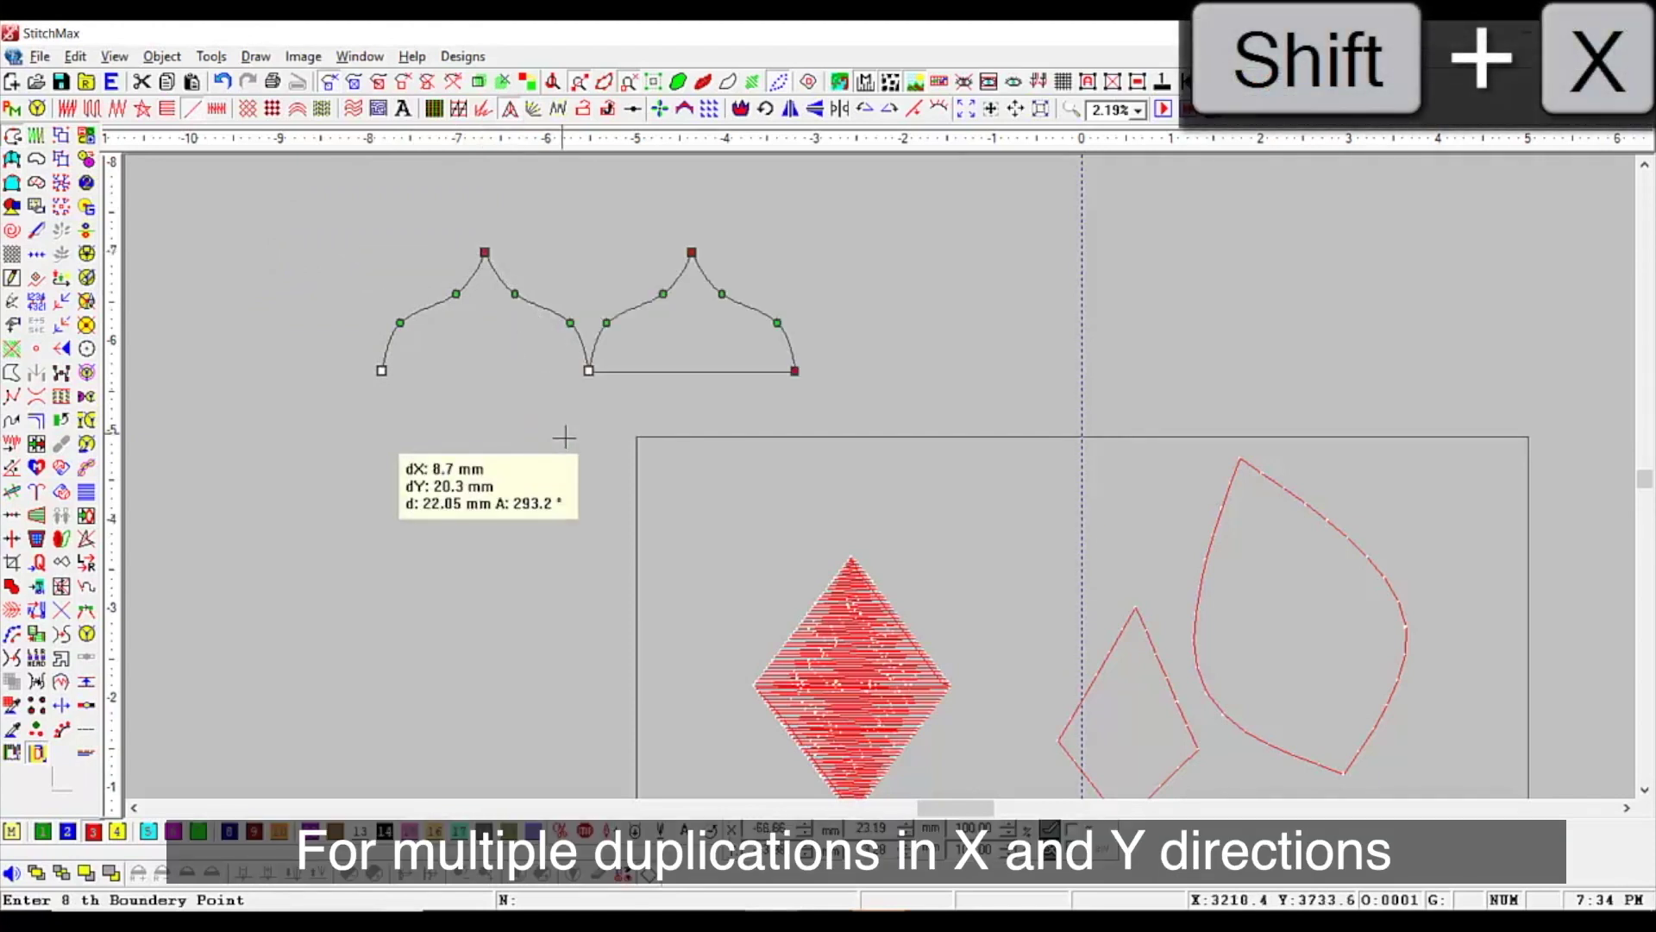
pyautogui.hotkey('shift', 'x')
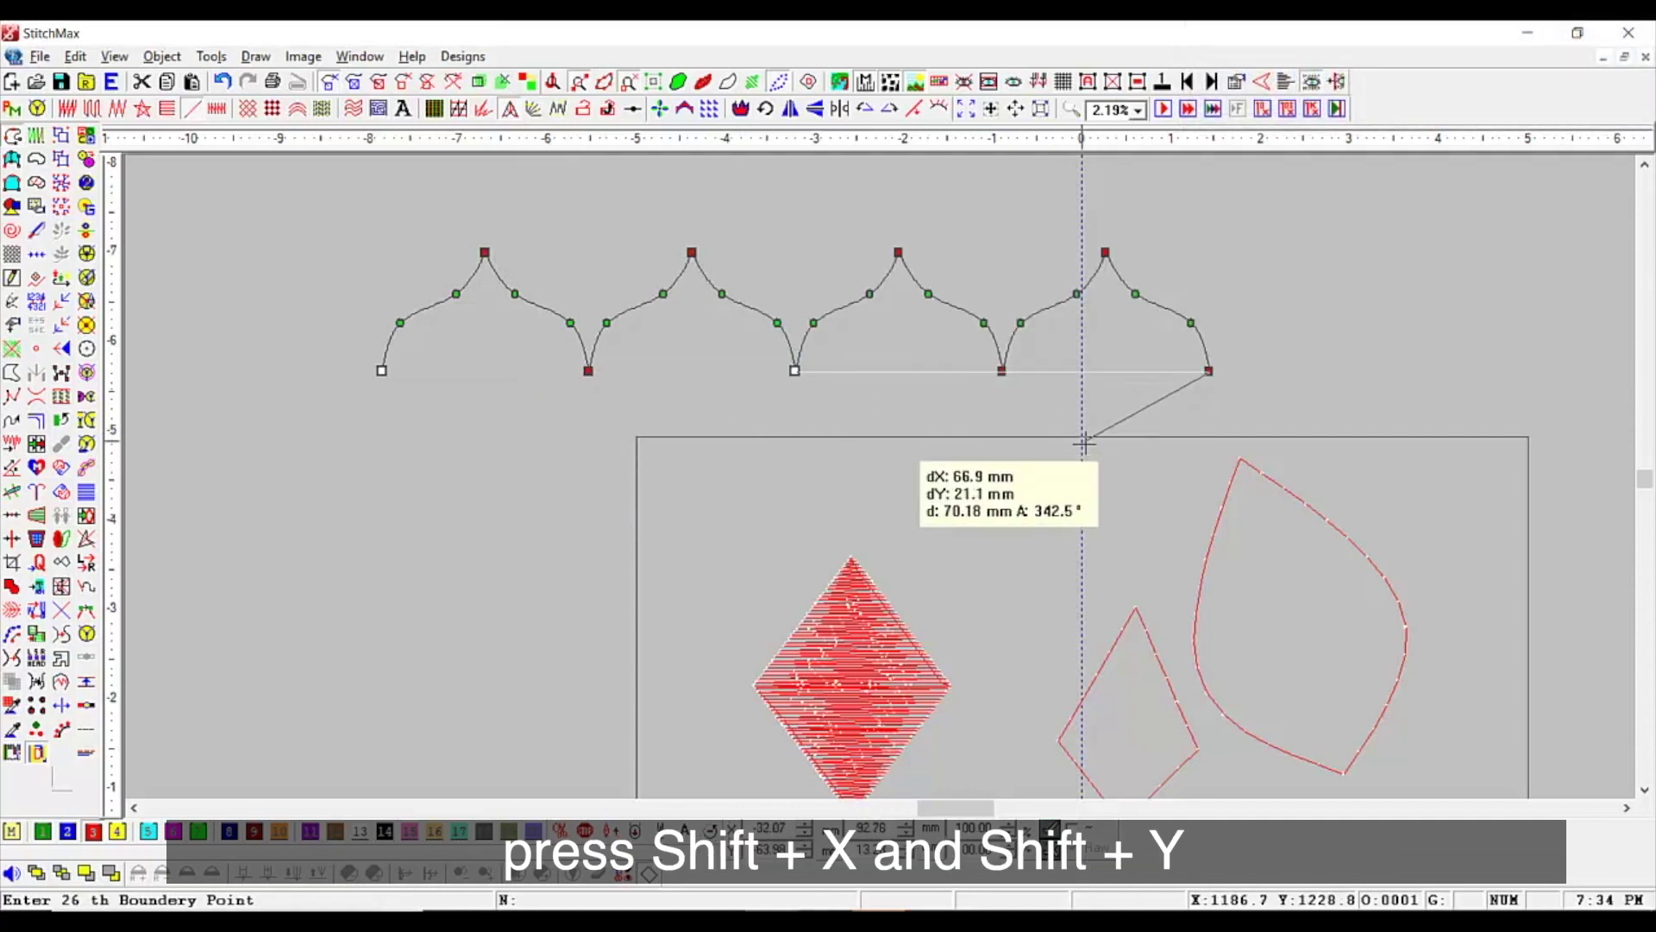
pyautogui.hotkey('shift', 'y')
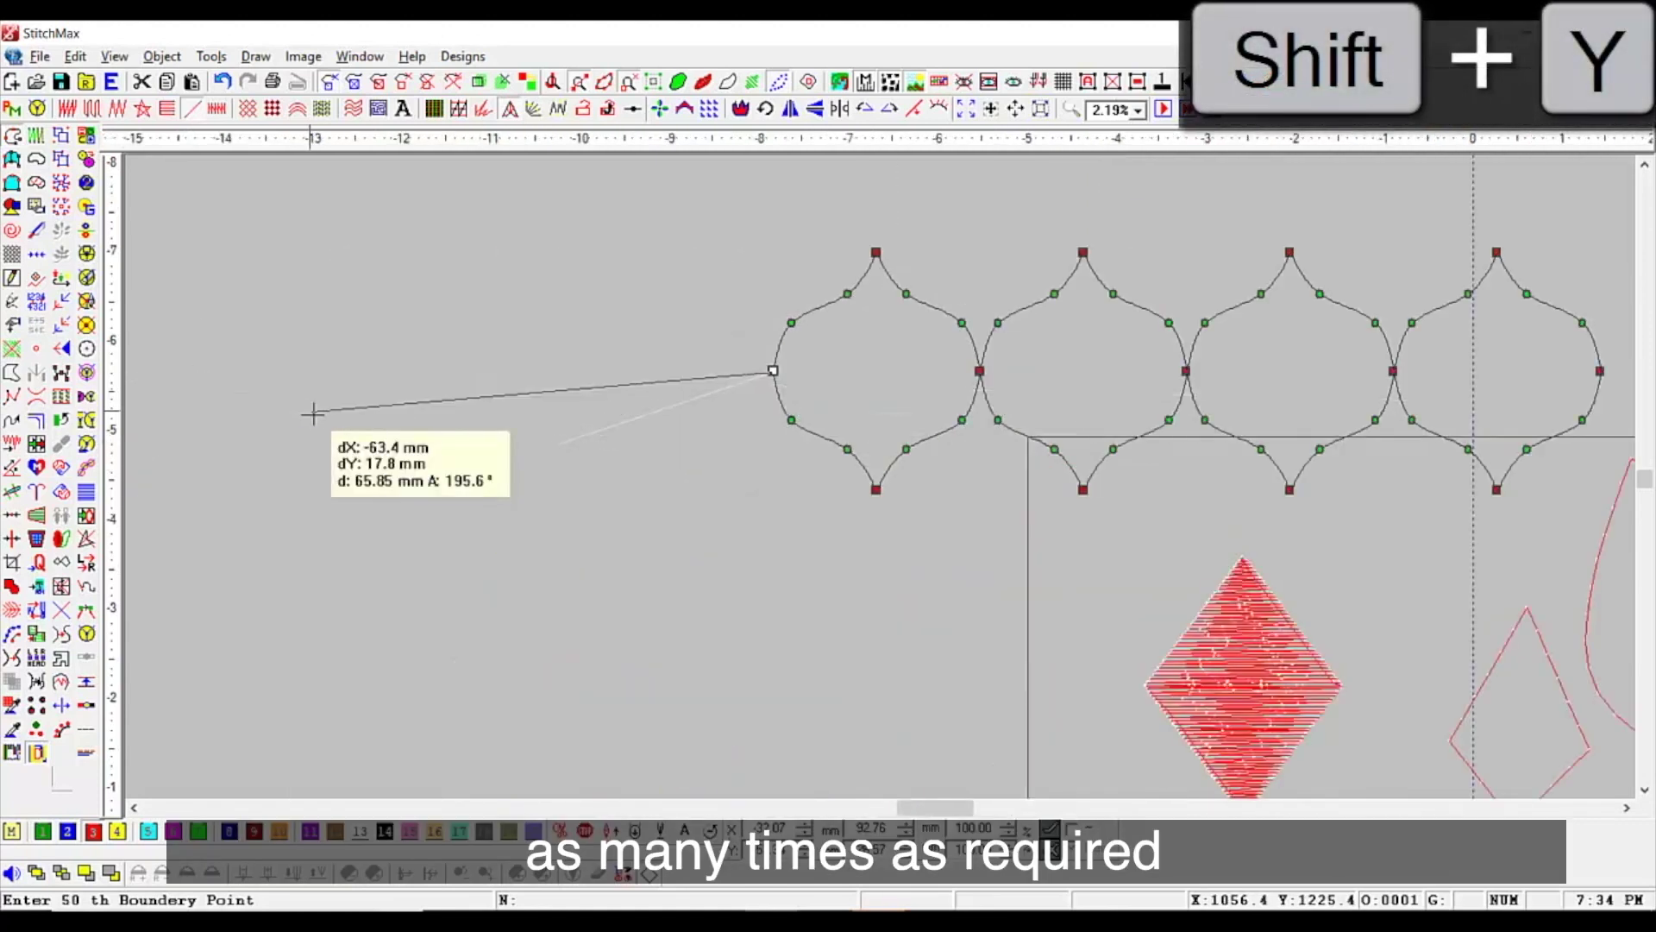
pyautogui.press('Return')
# Step: Select the arch row, move it up above the hoop, and zoom in on it
pyautogui.scroll(-1, 369, 399)
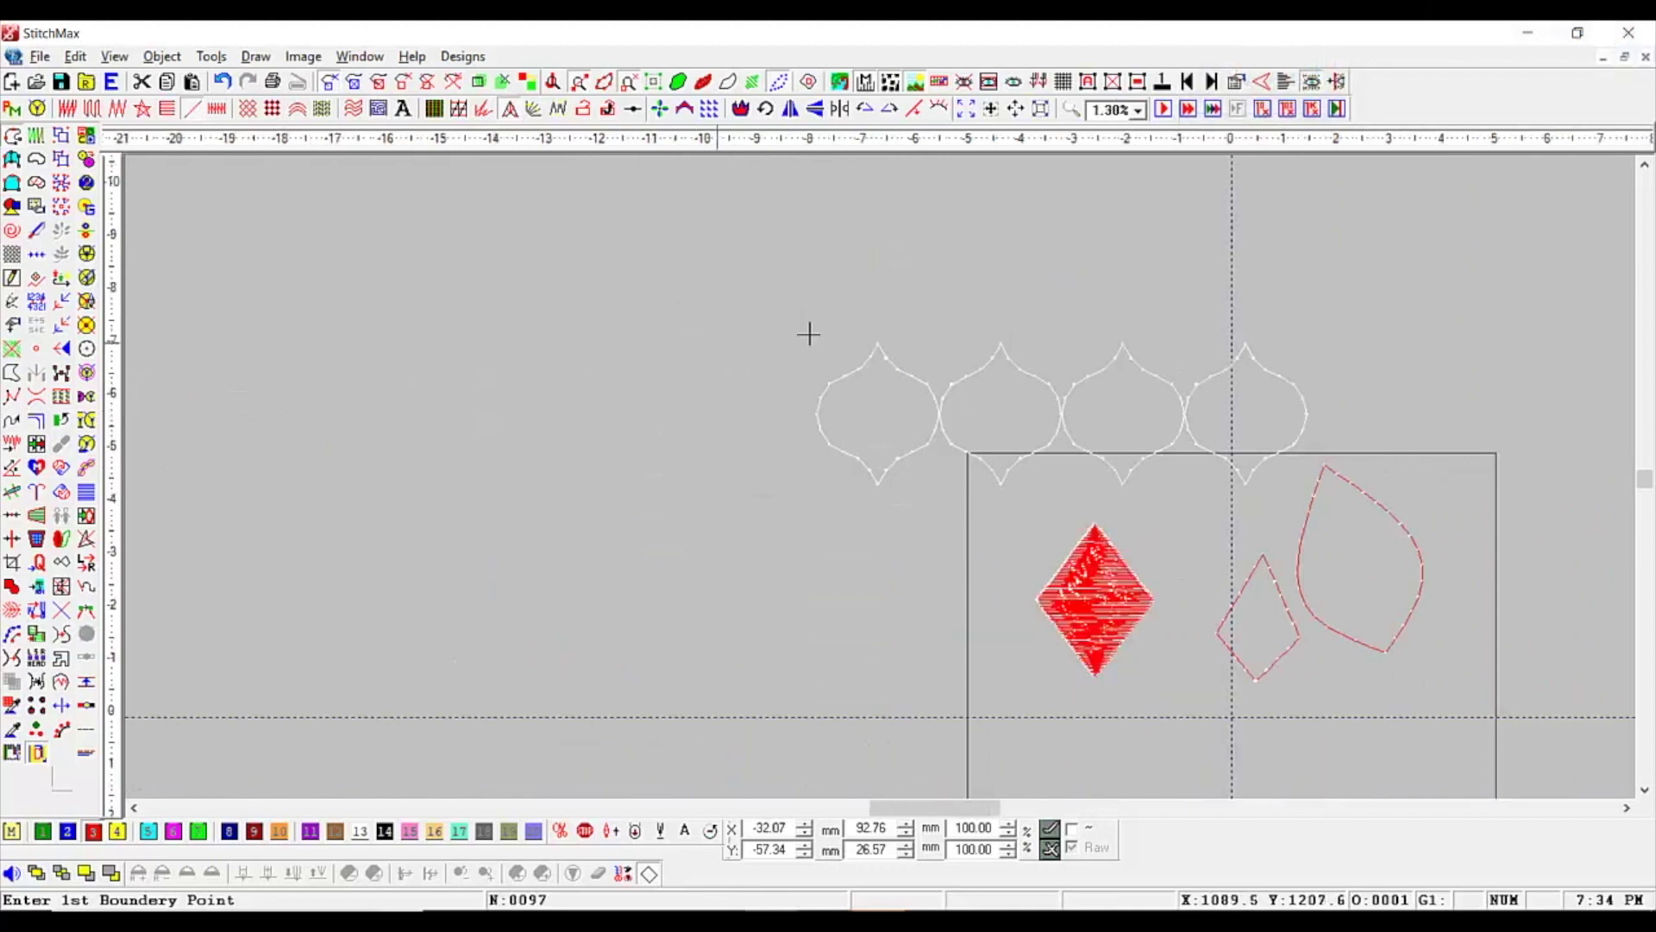
pyautogui.press('Escape')
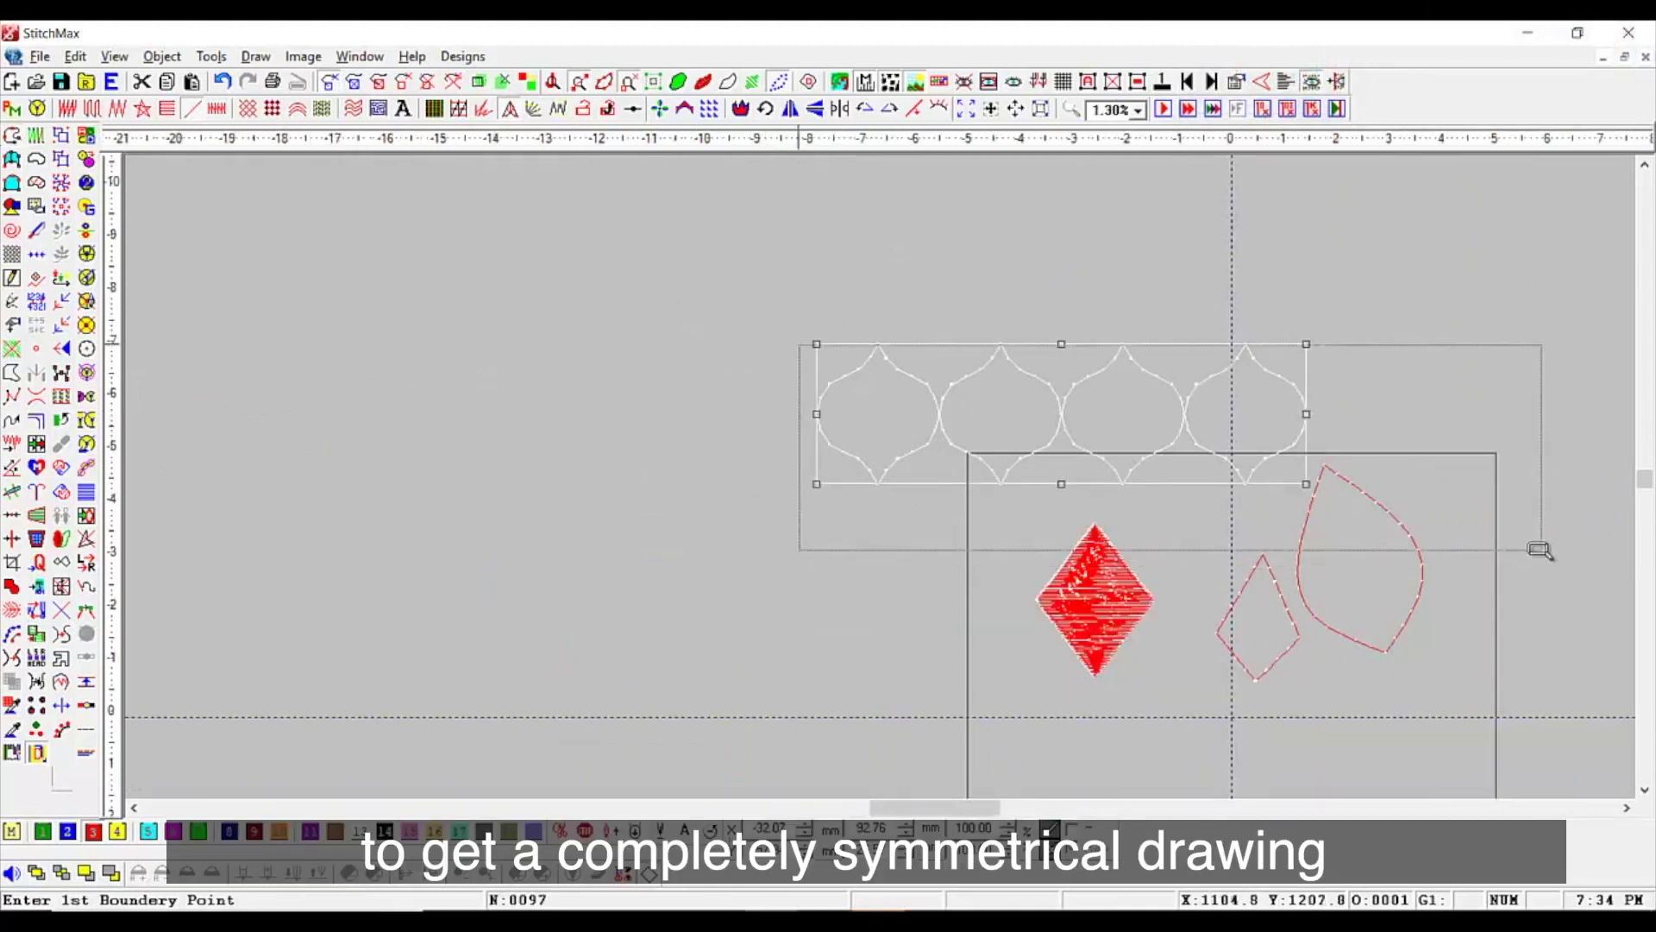
pyautogui.scroll(3, 1164, 451)
pyautogui.scroll(-1, 1098, 469)
pyautogui.scroll(-1, 997, 483)
pyautogui.moveTo(999, 489); pyautogui.dragTo(1209, 401)
pyautogui.click(573, 233)
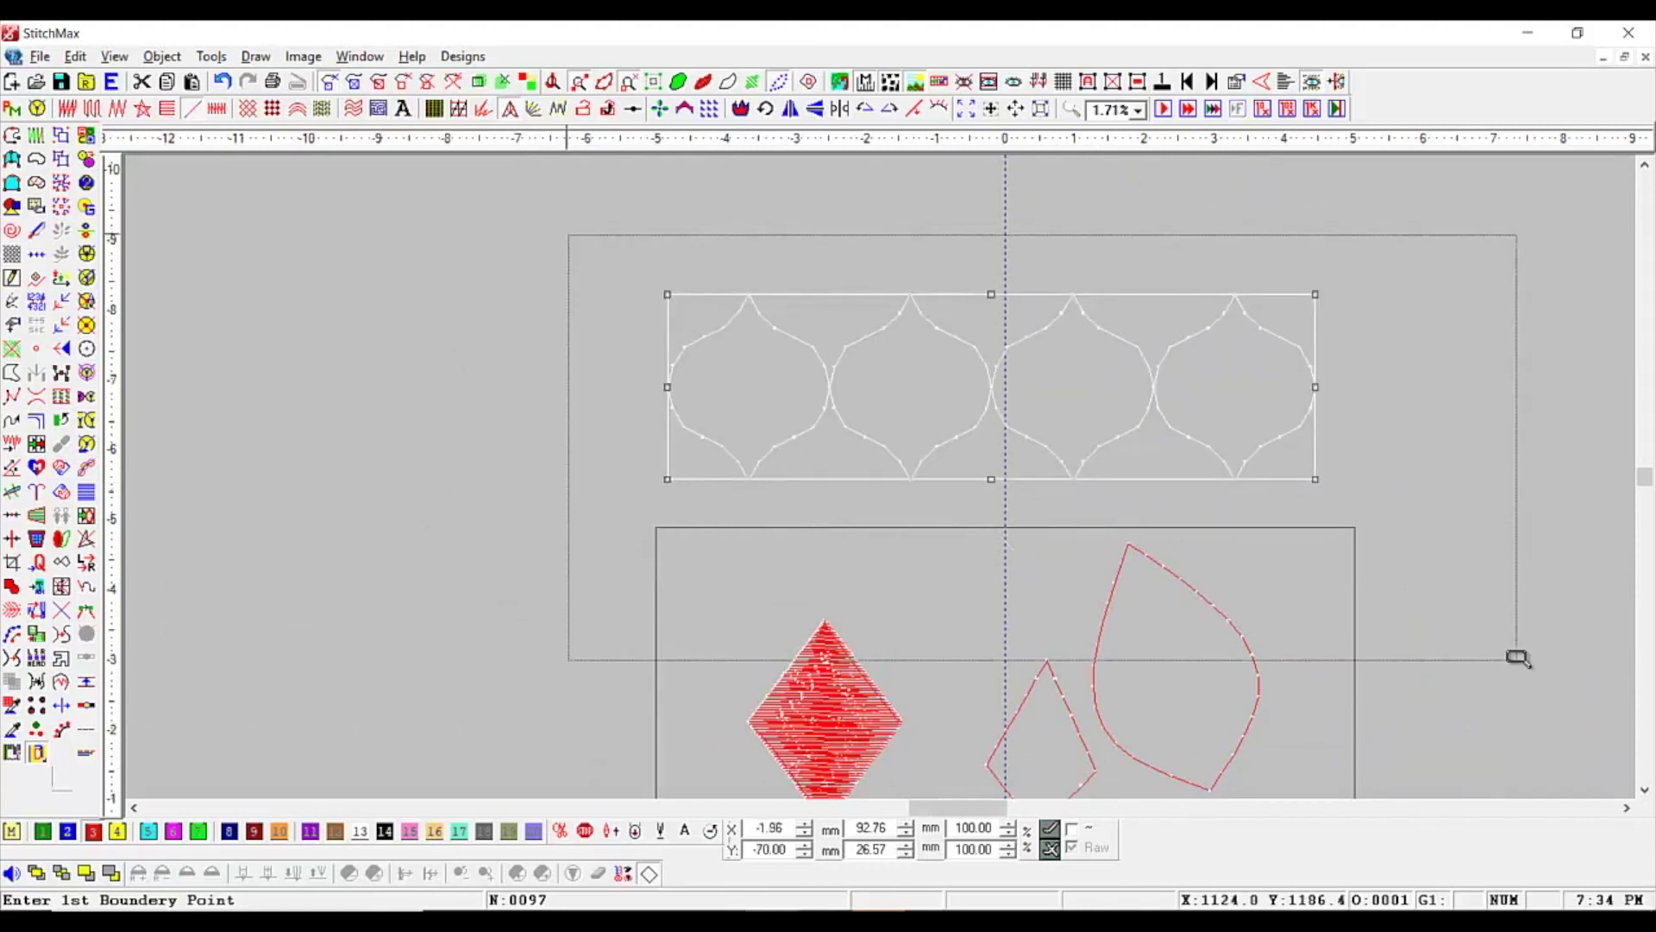
pyautogui.click(1515, 659)
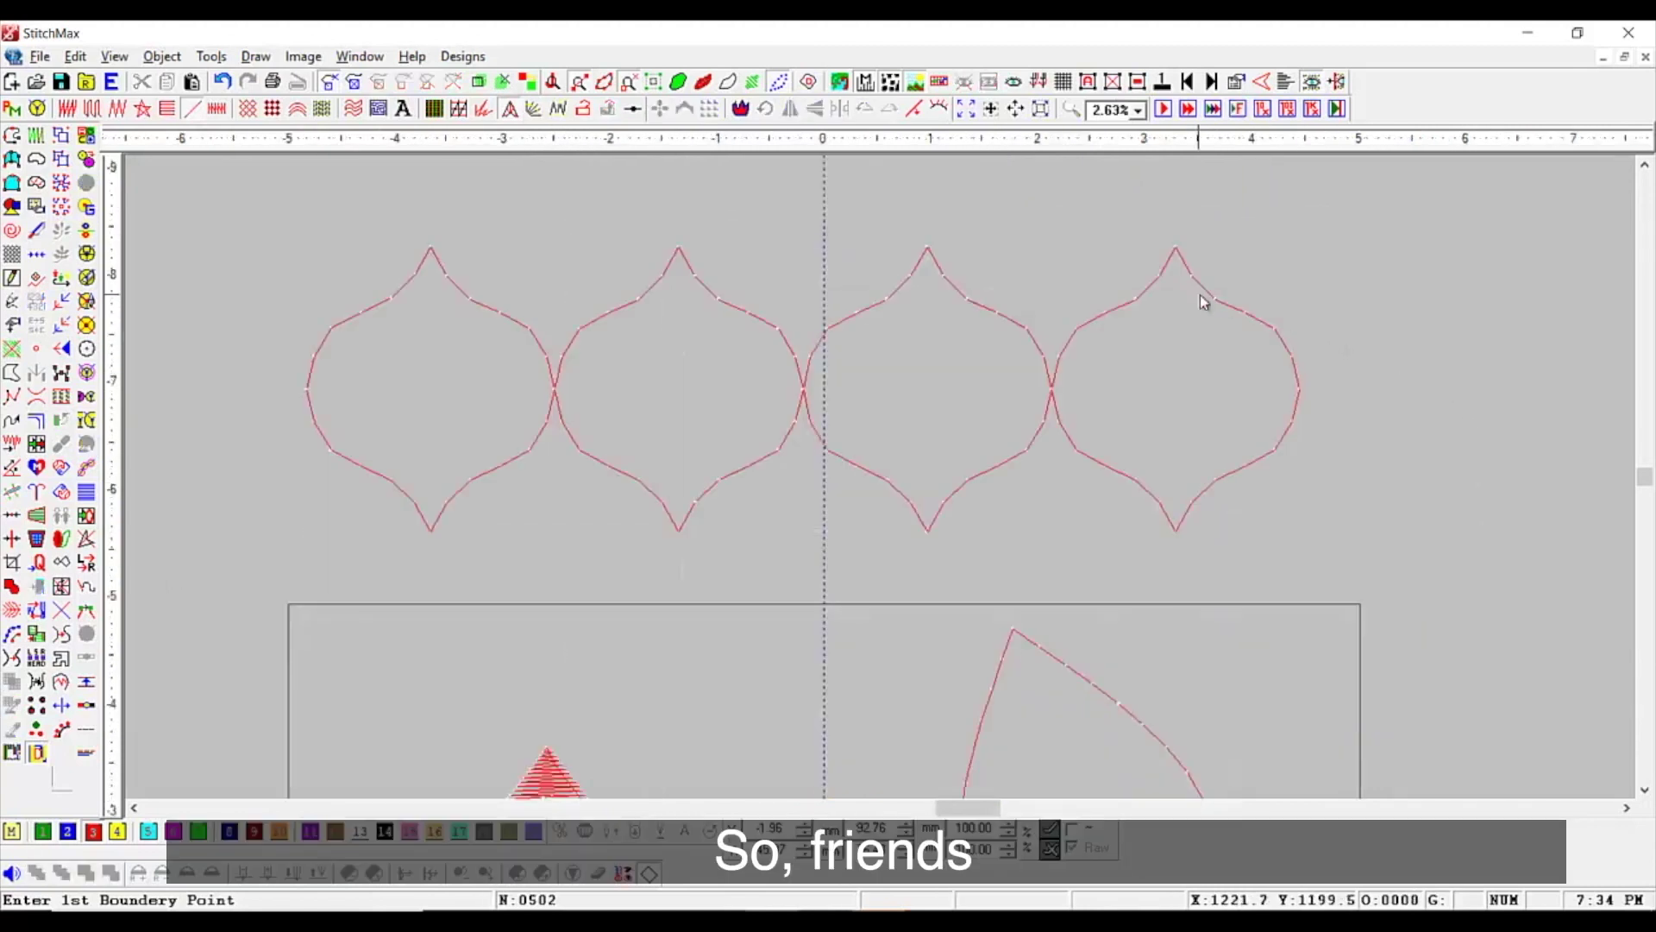
pyautogui.scroll(-3, 1193, 259)
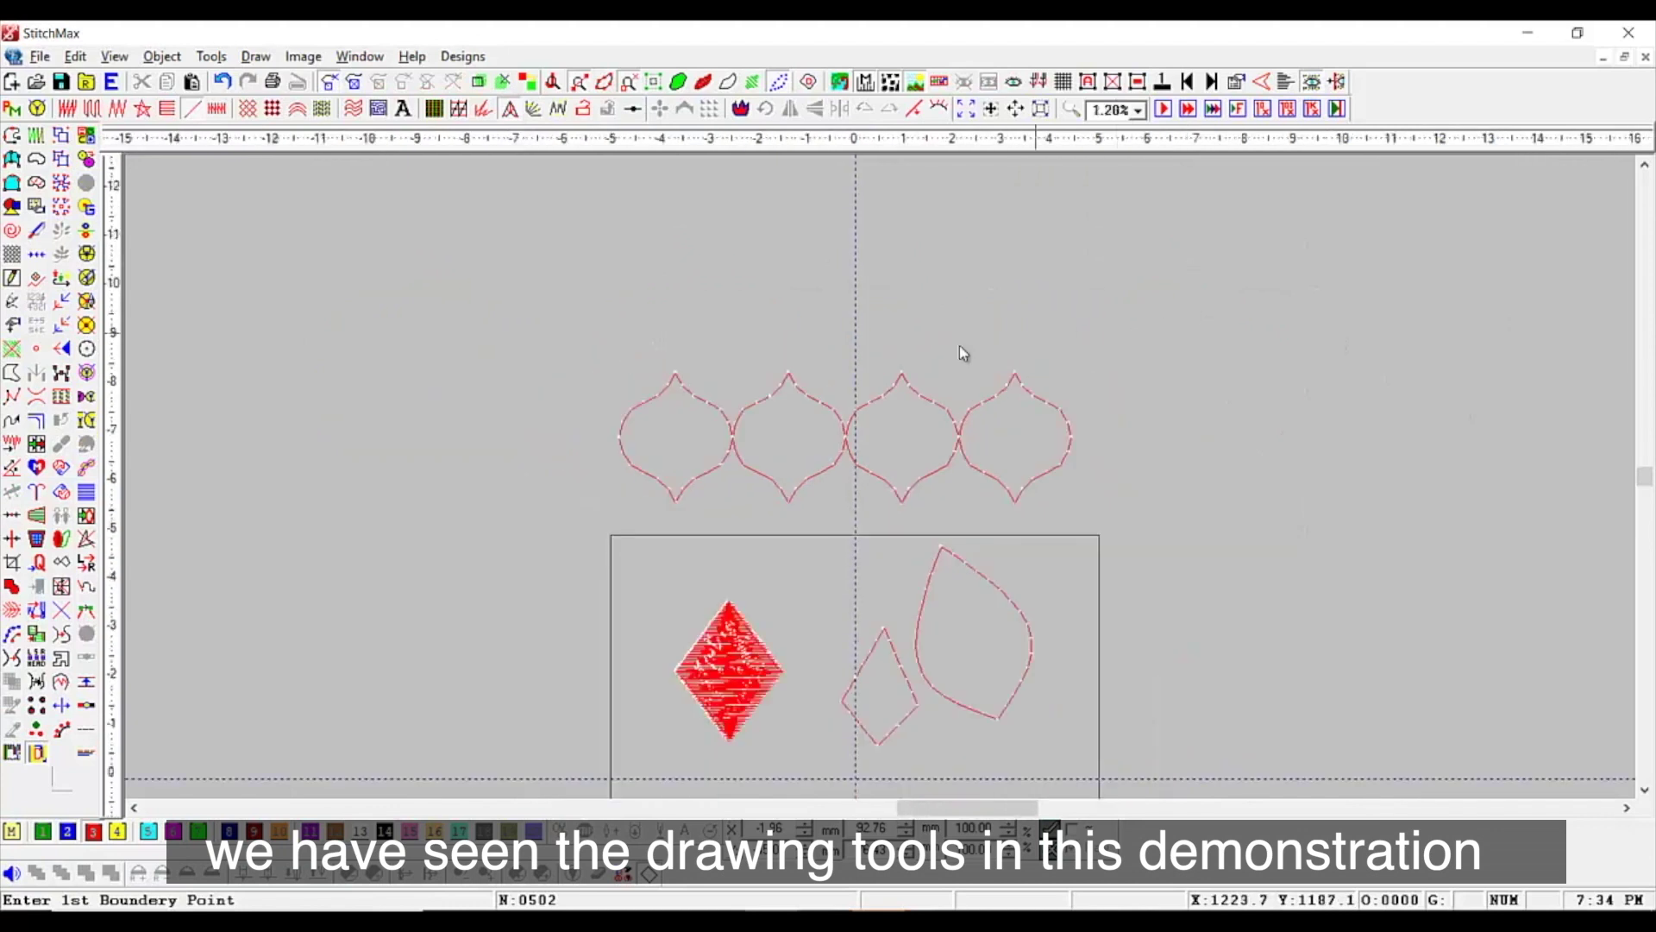
pyautogui.click(480, 321)
pyautogui.click(1223, 772)
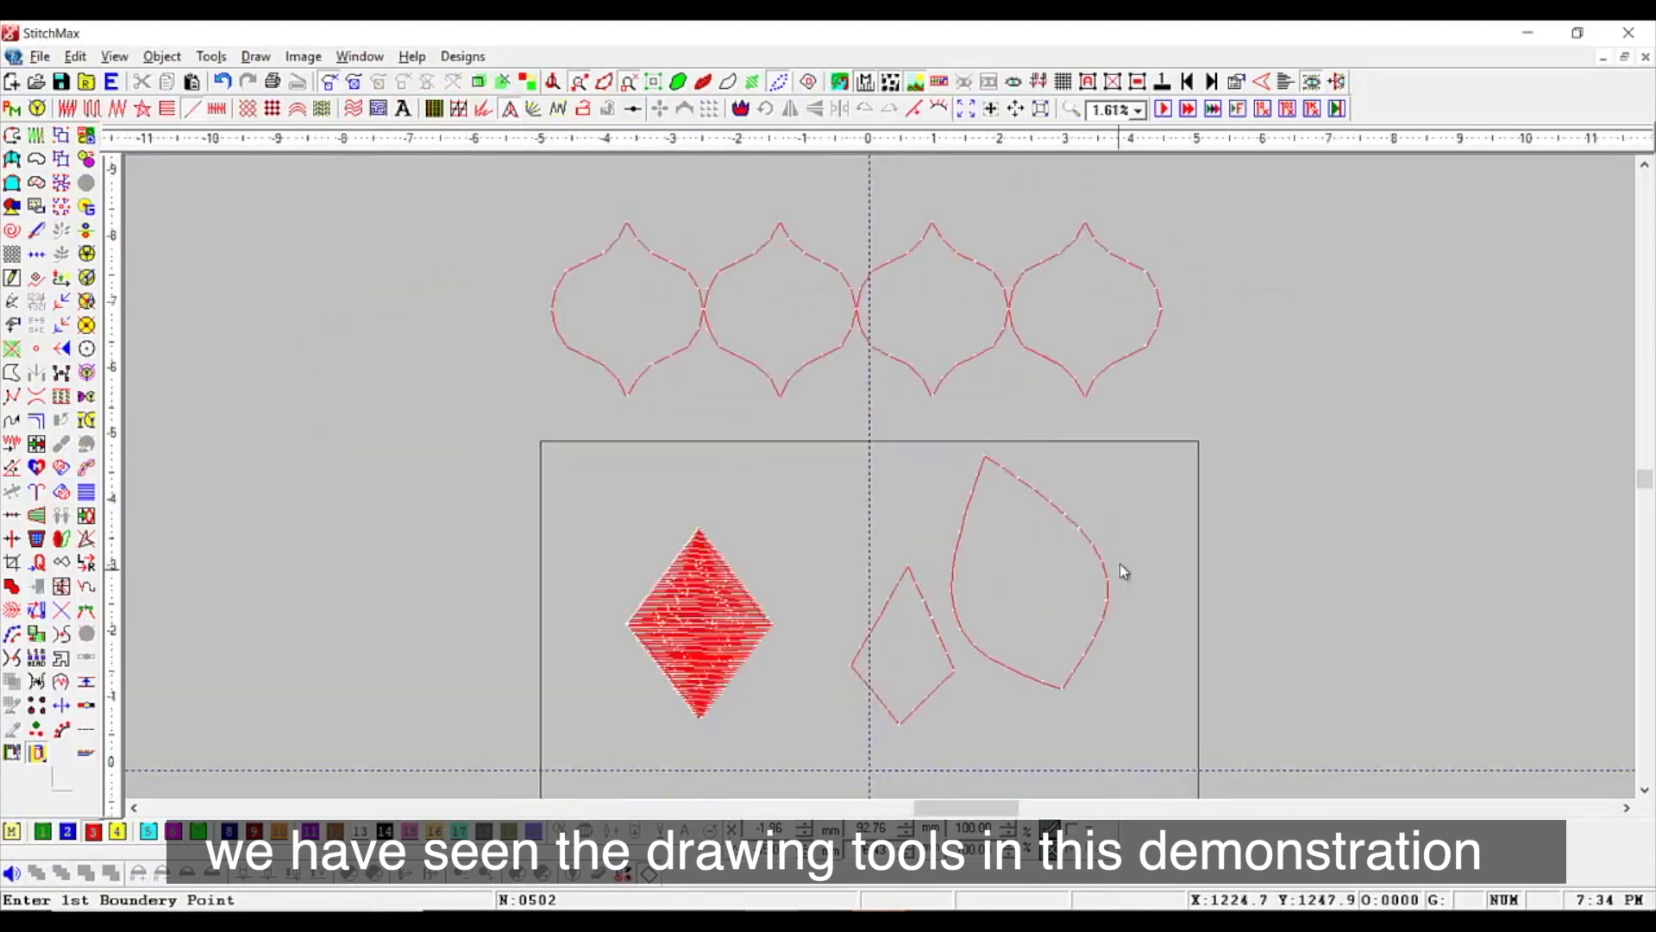
pyautogui.scroll(-2, 615, 299)
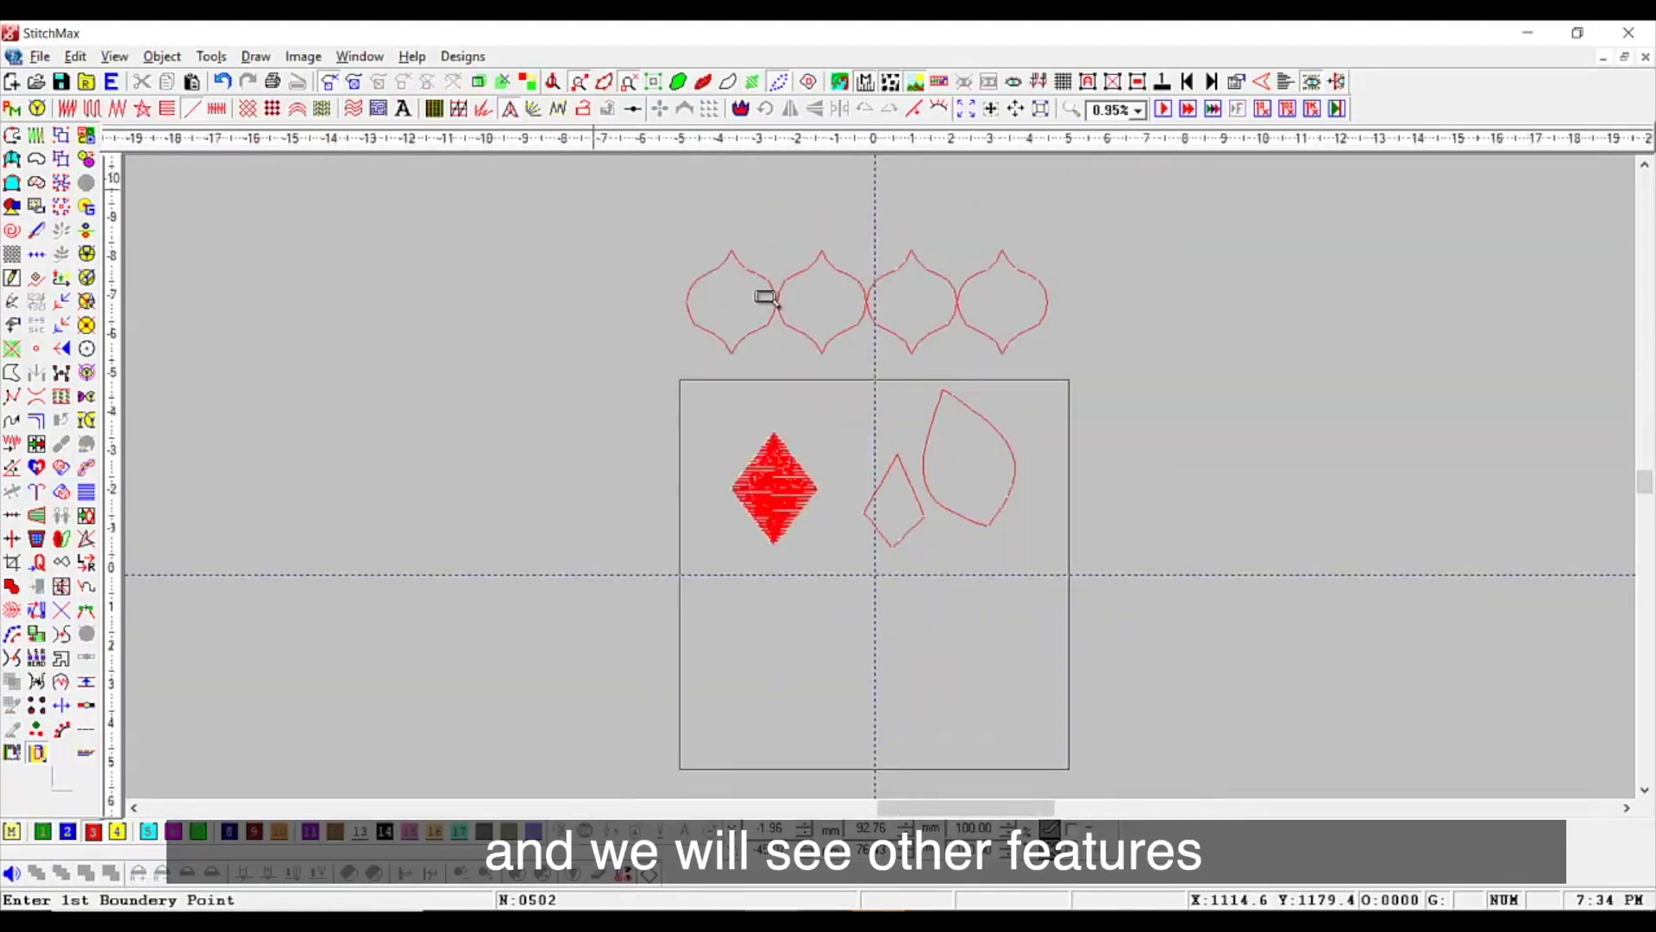
pyautogui.click(595, 189)
pyautogui.click(1246, 584)
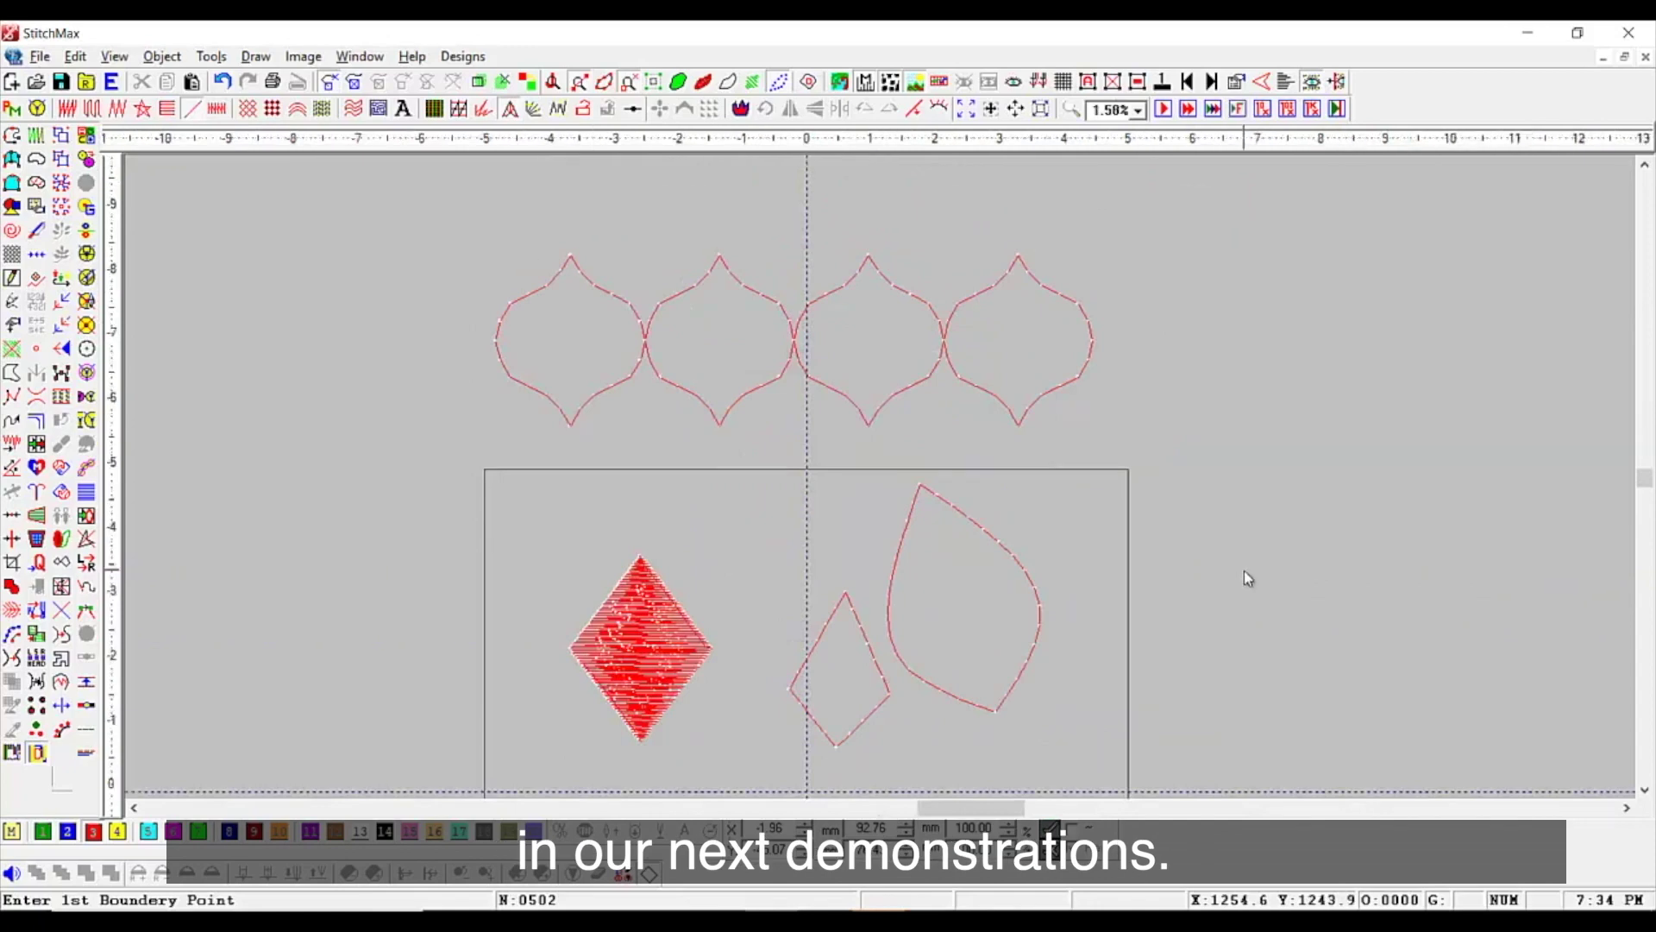